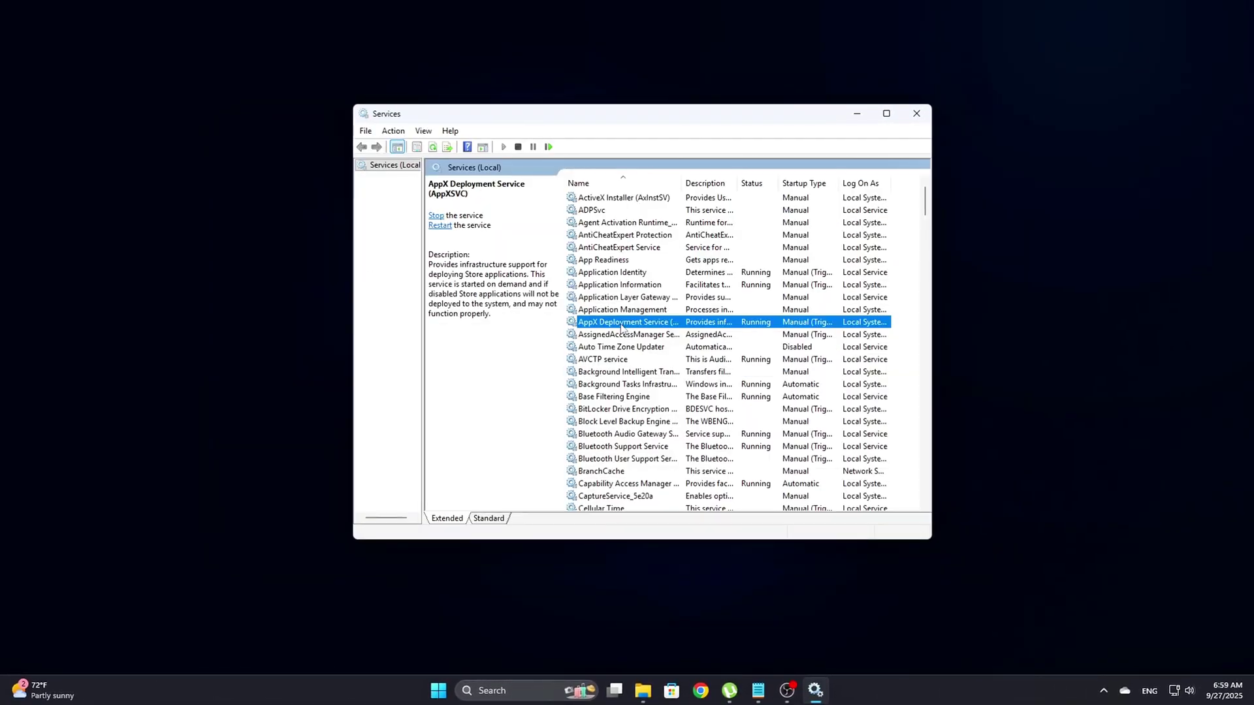
- Stop the AppX Deployment Service from its Properties dialog, then close the dialog
right_click(639, 326)
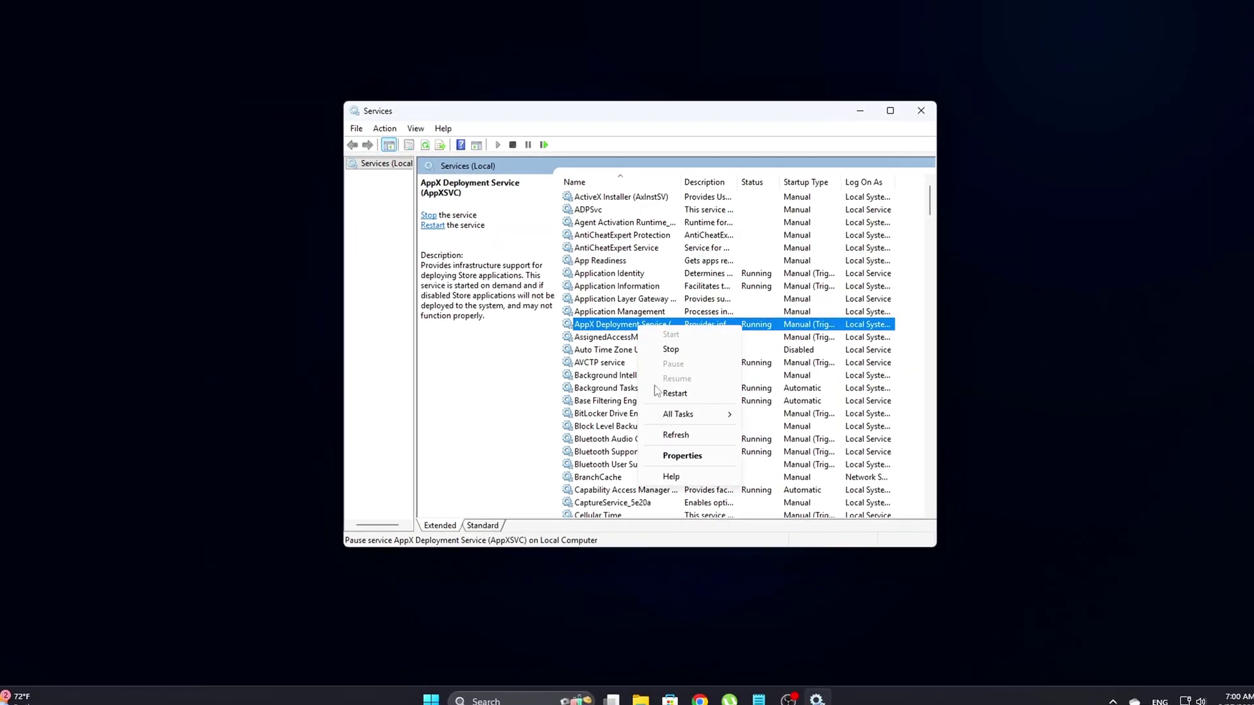
click(691, 457)
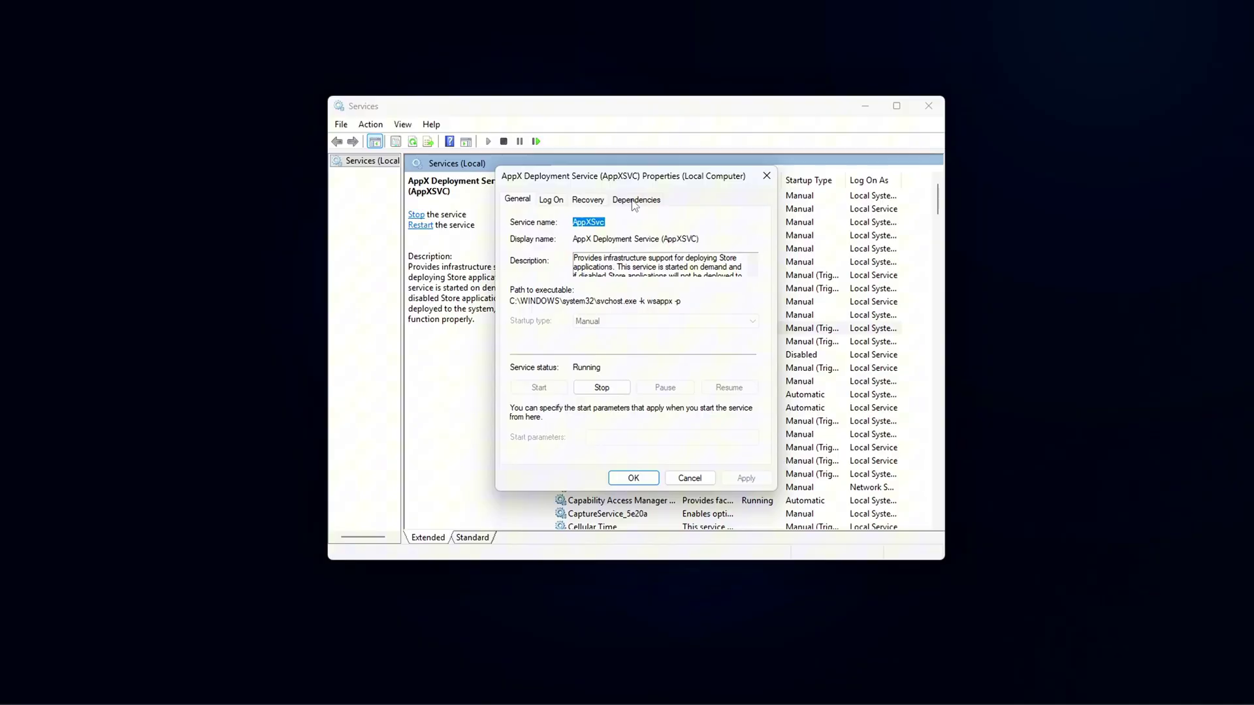
drag(635, 188, 639, 195)
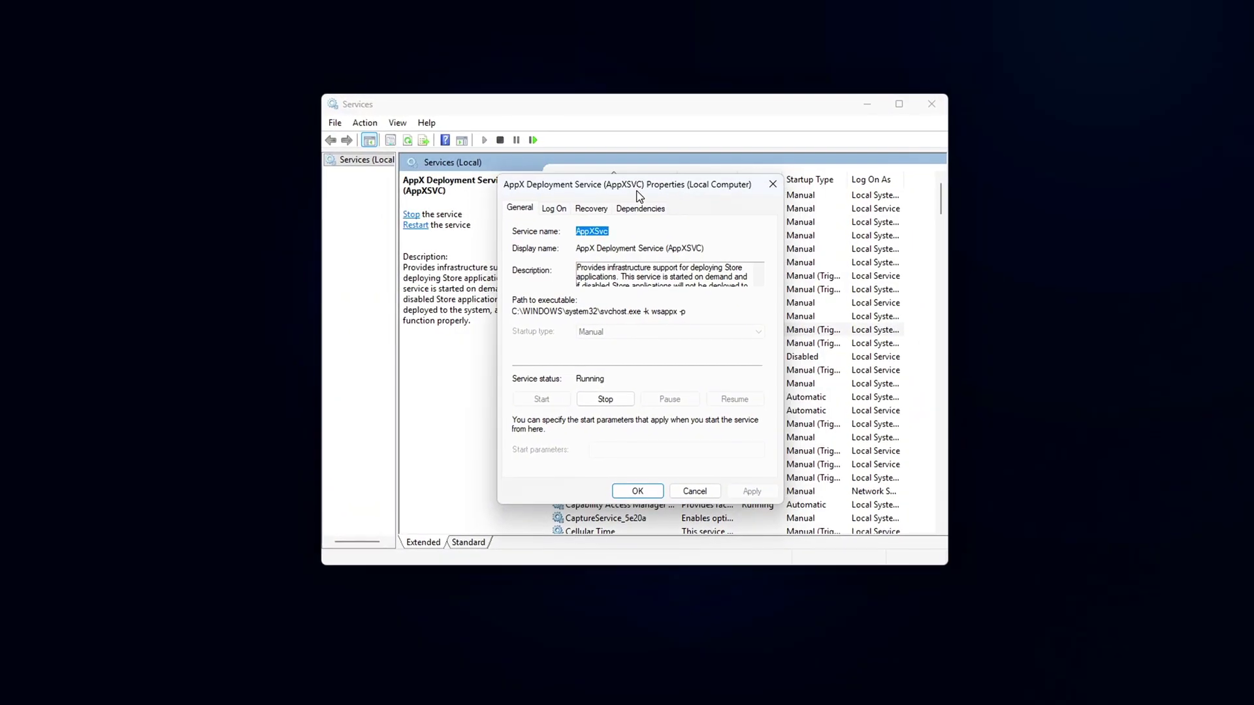
click(595, 412)
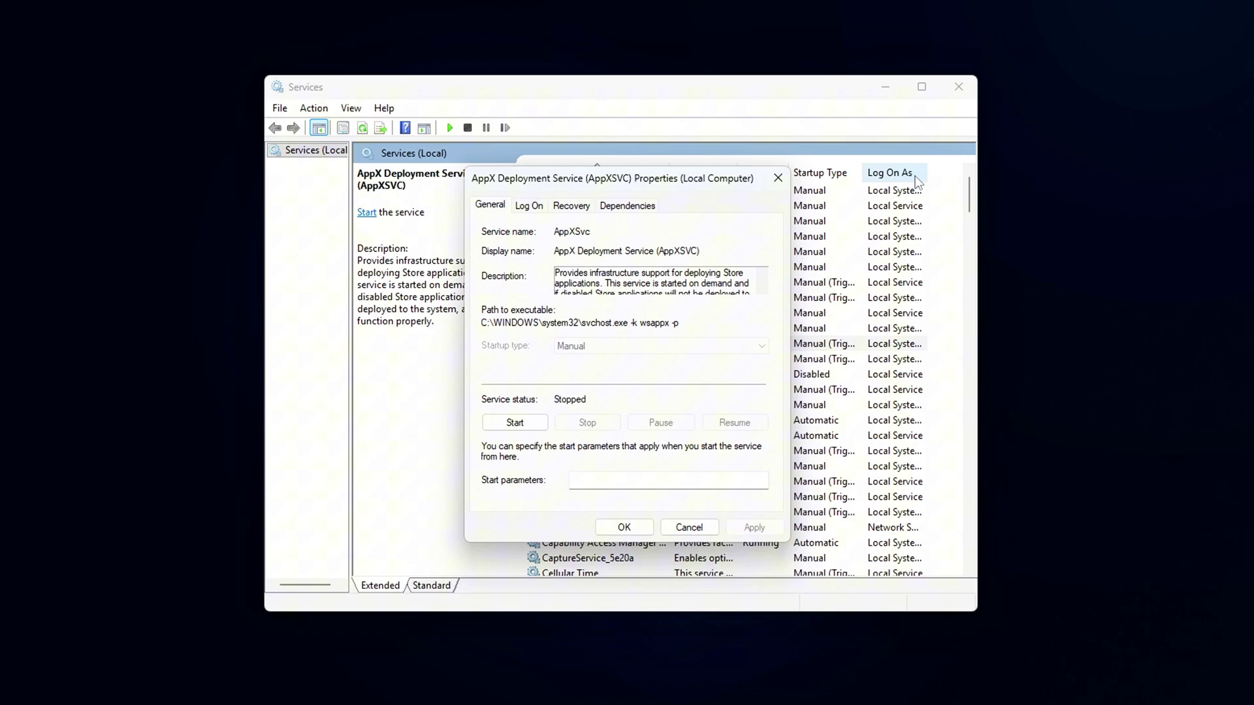
click(777, 179)
- Move down the services list past Client License Service
key(c)
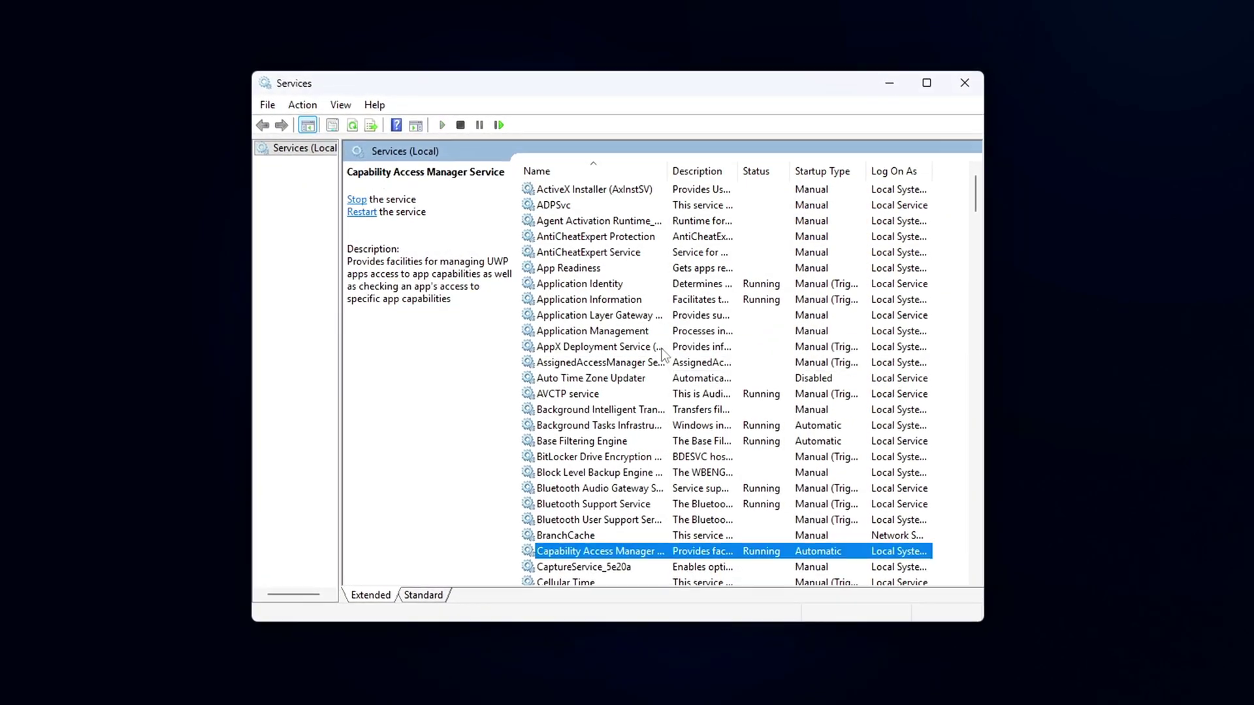
key(e)
key(Down)
key(Down)
key(Down)
key(Down)
key(Down)
key(Down)
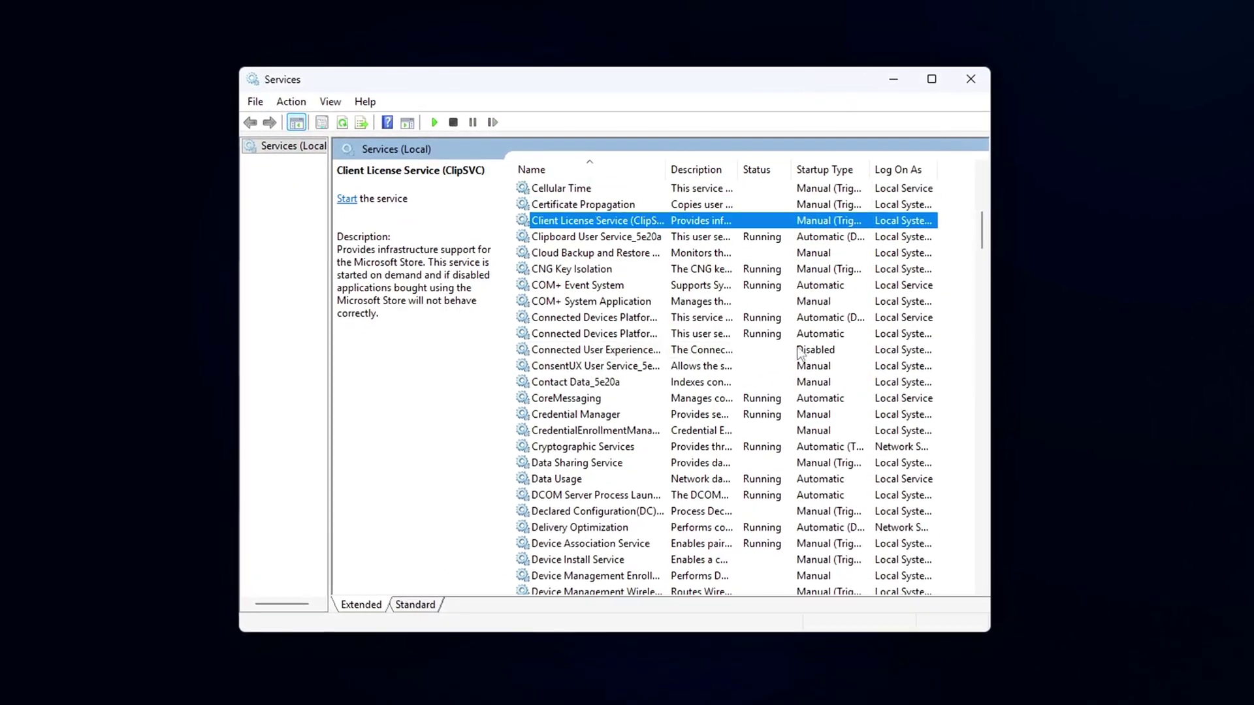
key(Down)
key(Down)
key(Down)
key(Down)
key(Down)
key(Down)
key(Down)
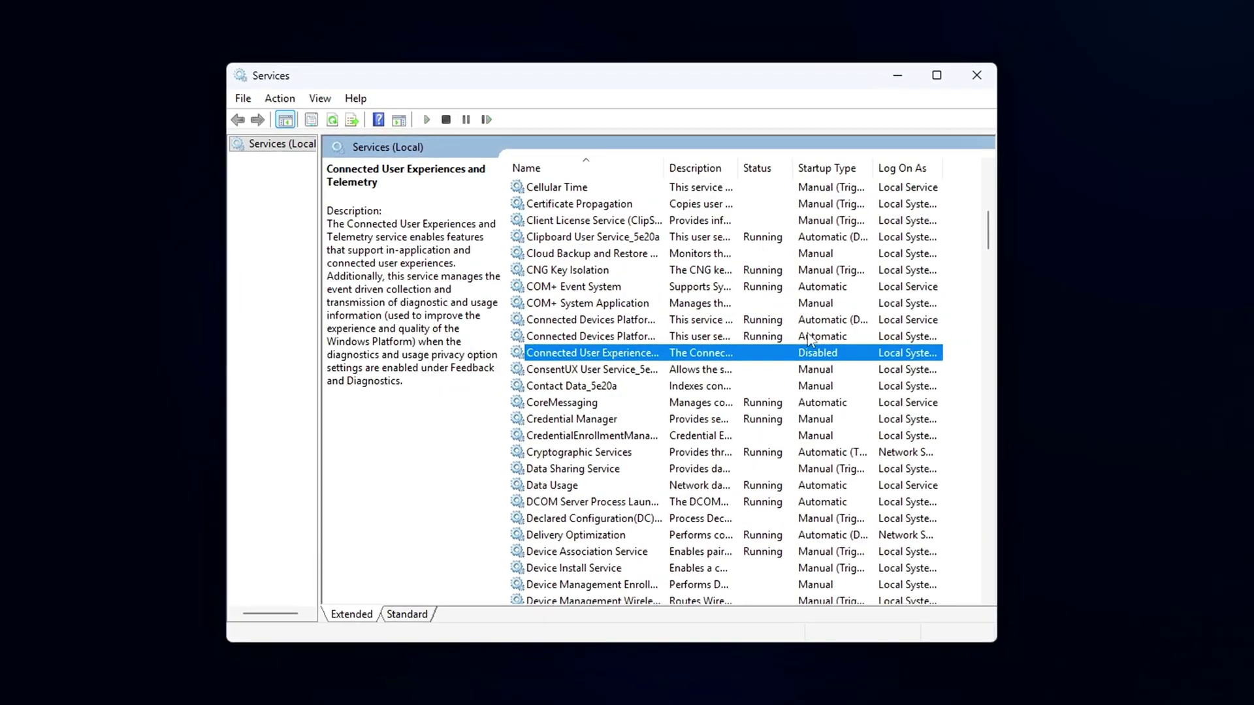
key(Down)
key(Down)
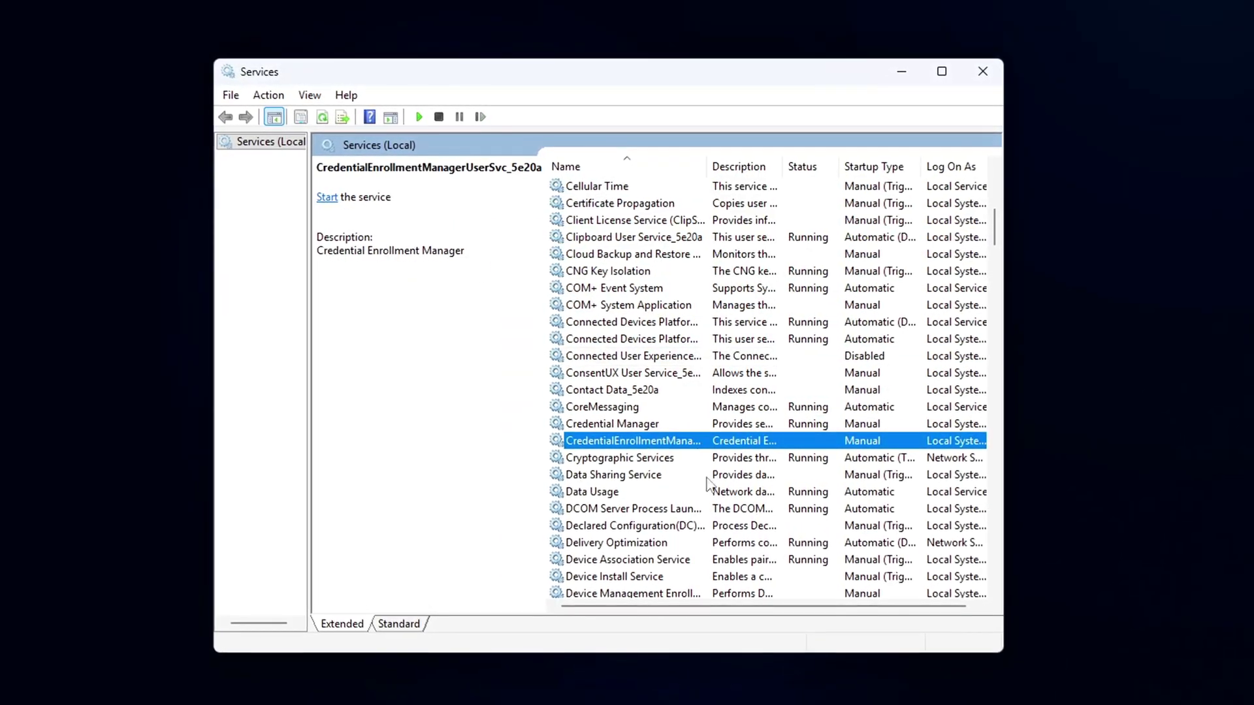
key(Down)
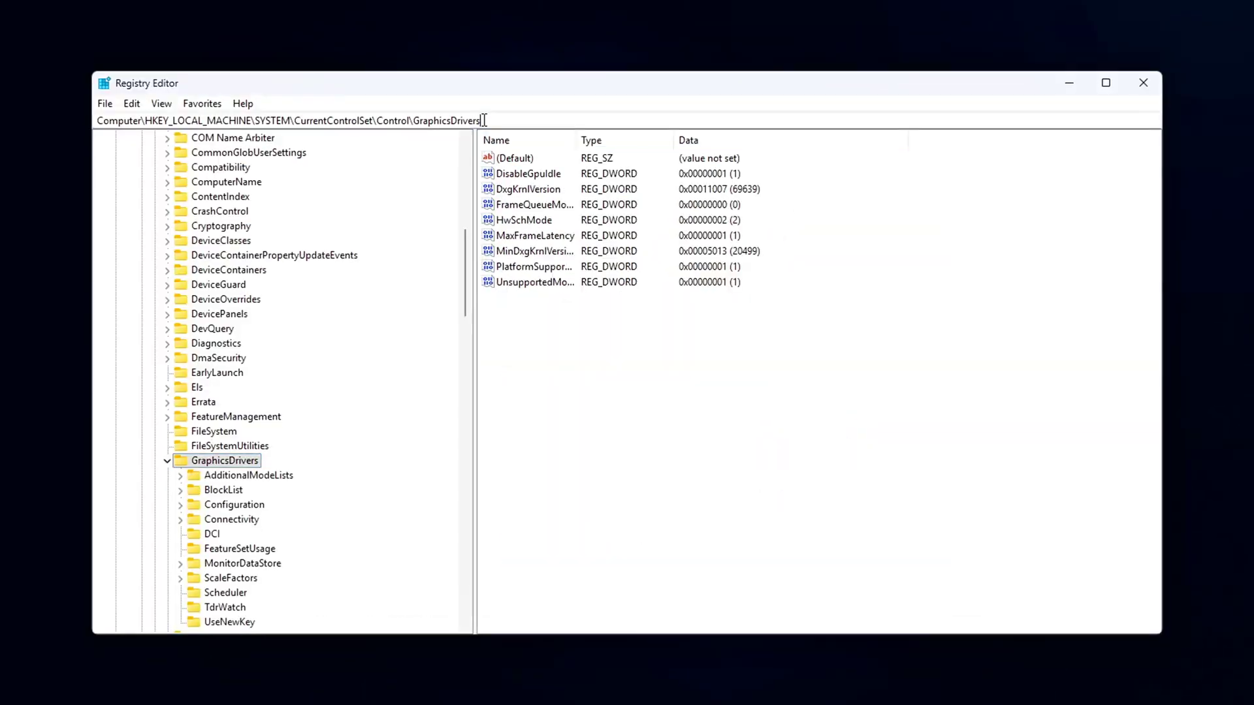
- Paste the TimeBrokerSvc path into the address bar and confirm its Start value as 4
drag(484, 120, 72, 132)
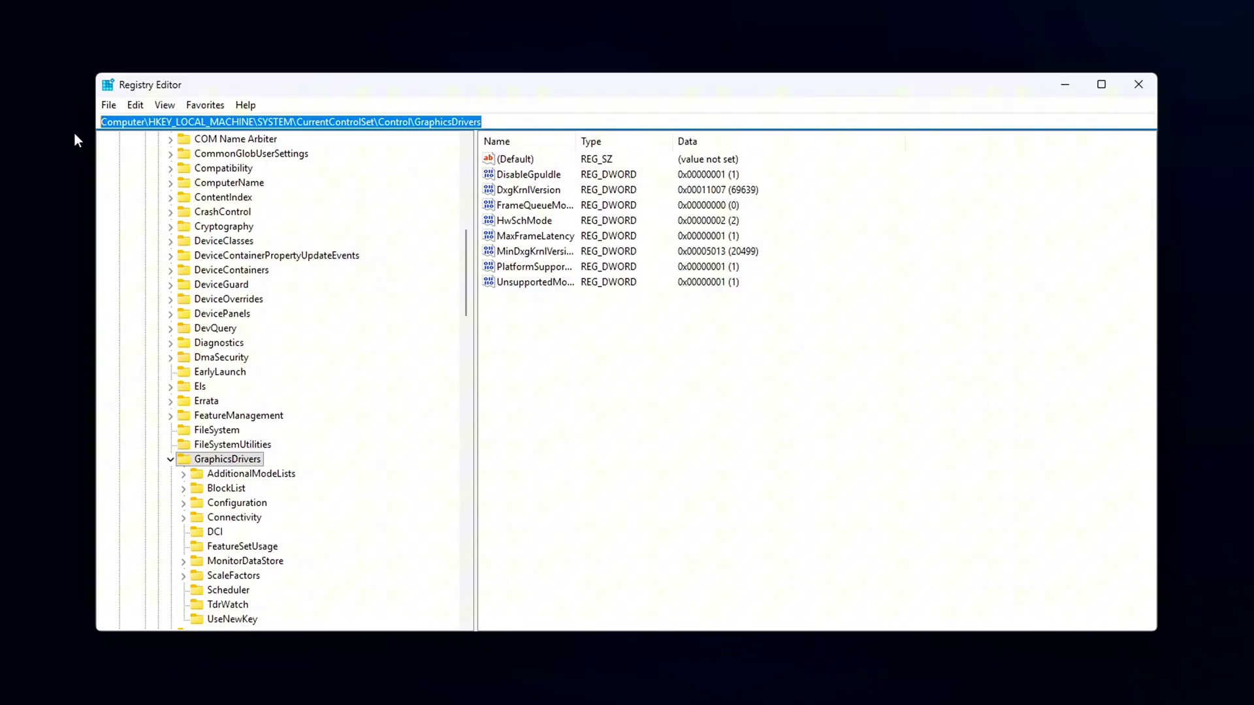
text(HKEY_LOCAL_MACHINE\SYSTEM\CurrentControlSet\Services\TimeBrokerSvc)
key(Return)
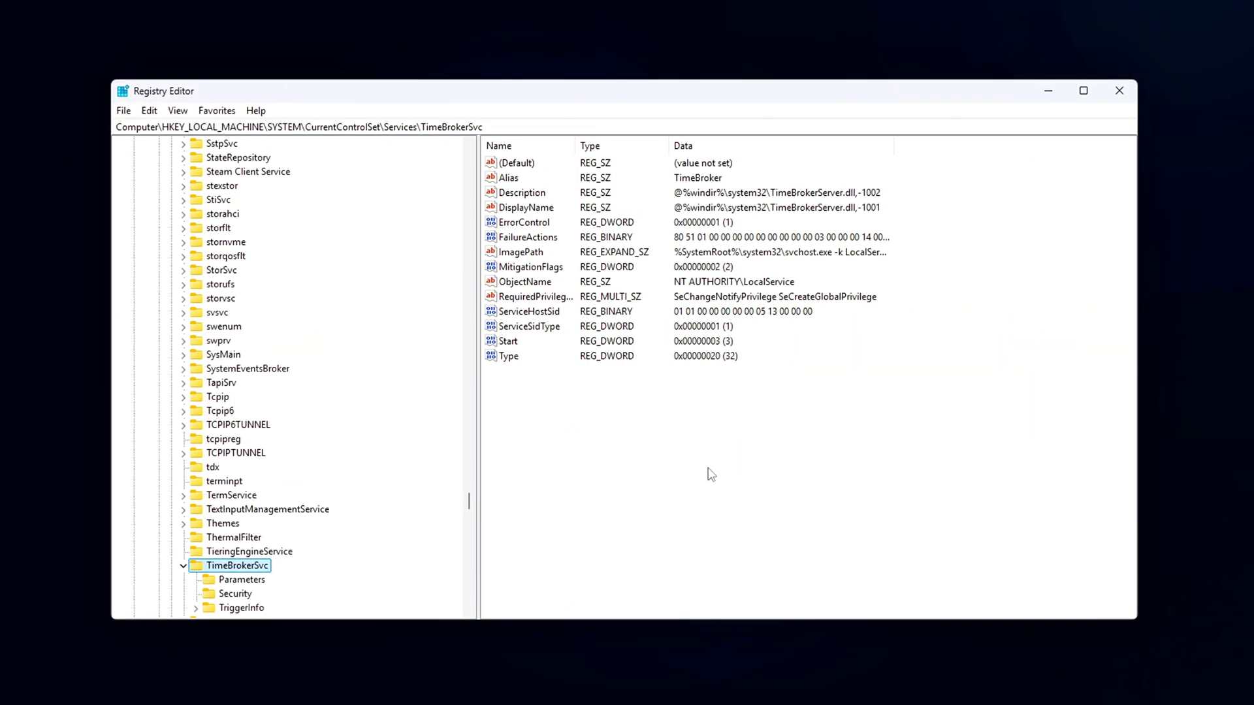
double_click(508, 340)
drag(325, 168, 727, 333)
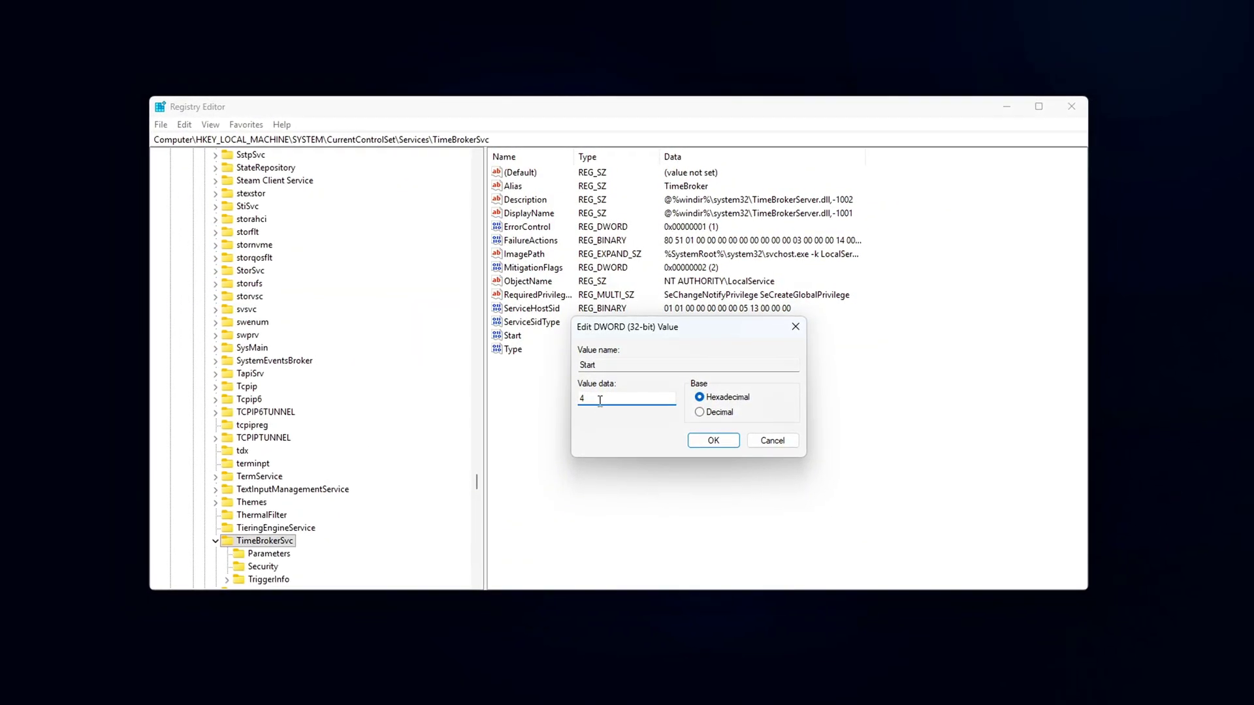
key(Return)
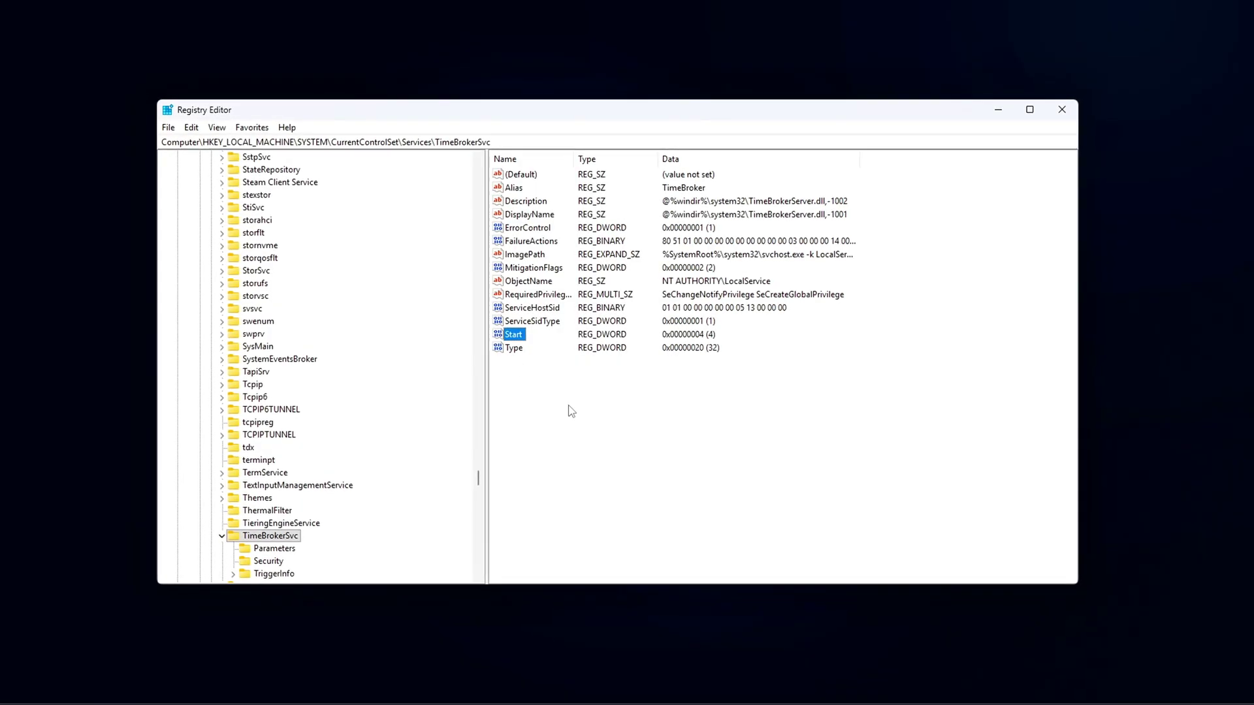
- Reopen TimeBrokerSvc's Start value and retype its value data
double_click(513, 334)
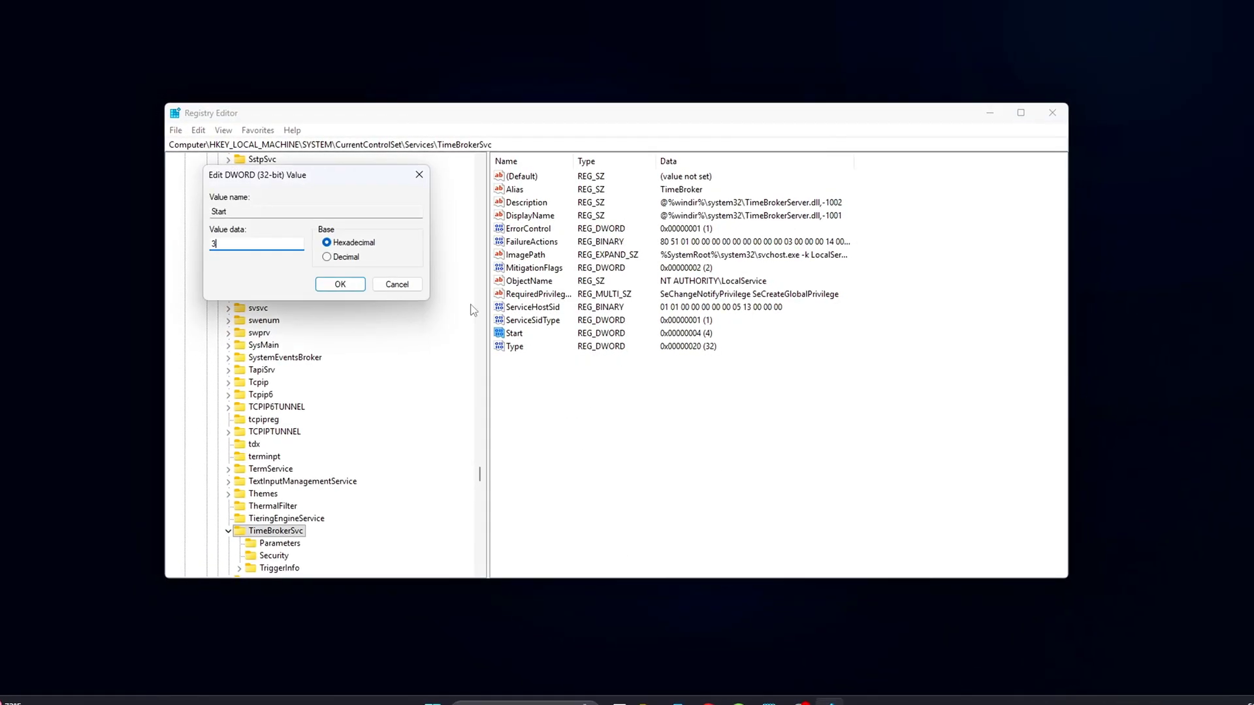
drag(314, 170, 744, 302)
text(3)
key(BackSpace)
text(1)
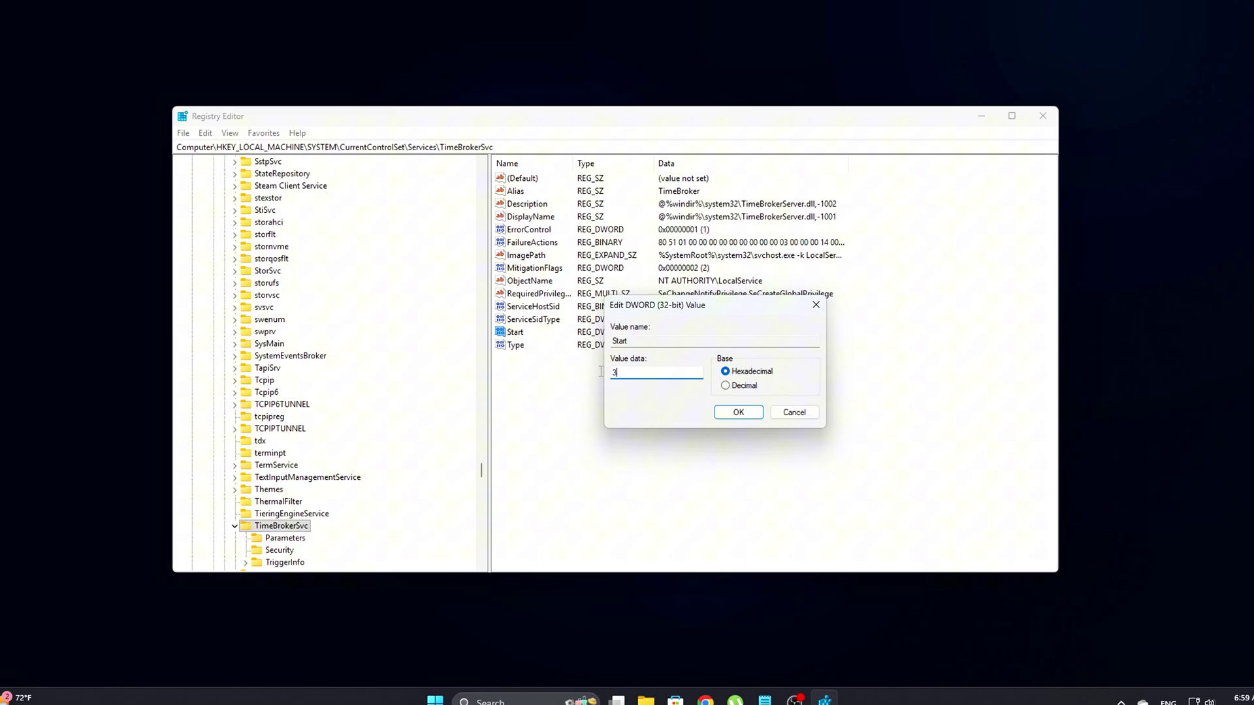
double_click(635, 371)
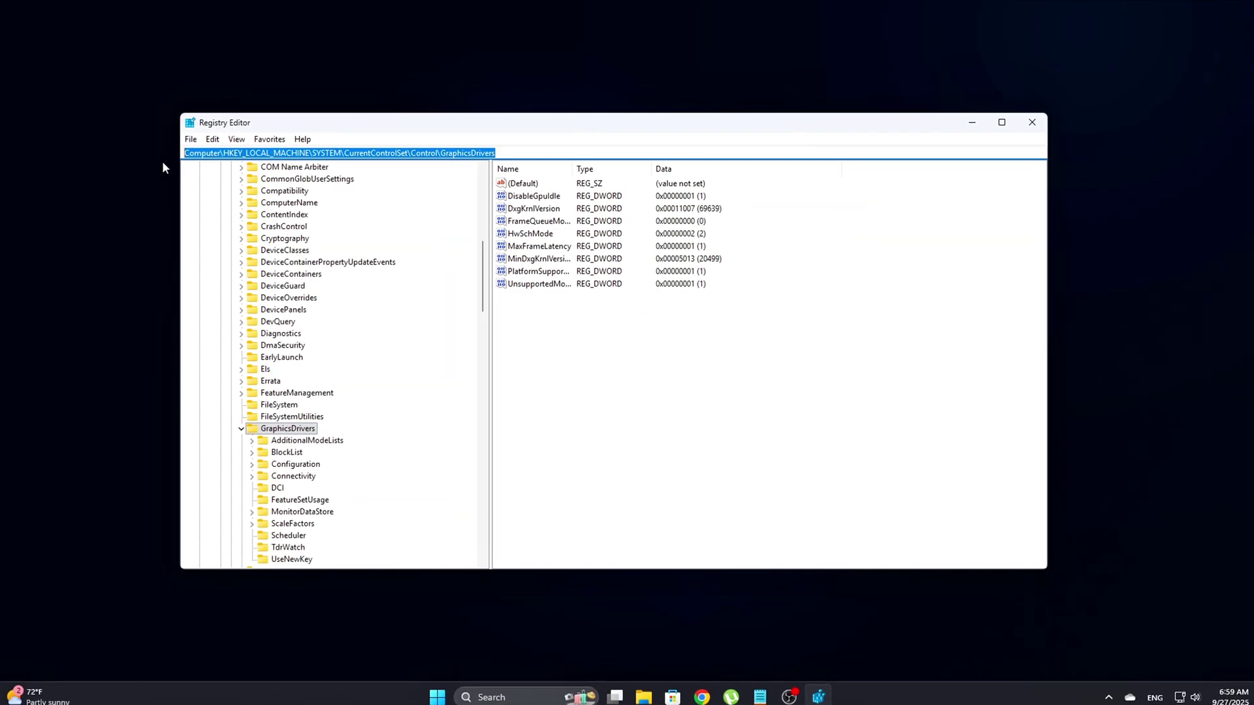
- Navigate back to TimeBrokerSvc and change its Start value from 3 to 4
click(274, 154)
text(HKEY_LOCAL_MACHINE\SYSTEM\CurrentControlSet\Services\TimeBrokerSvc)
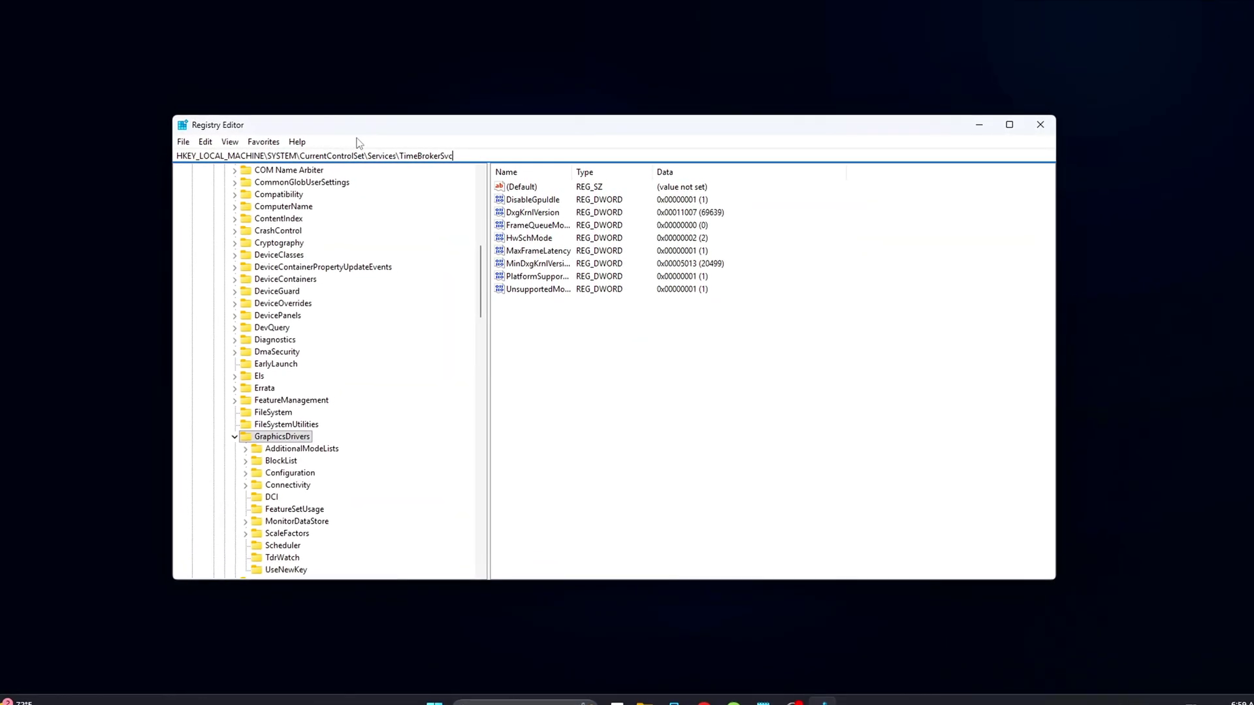
key(Return)
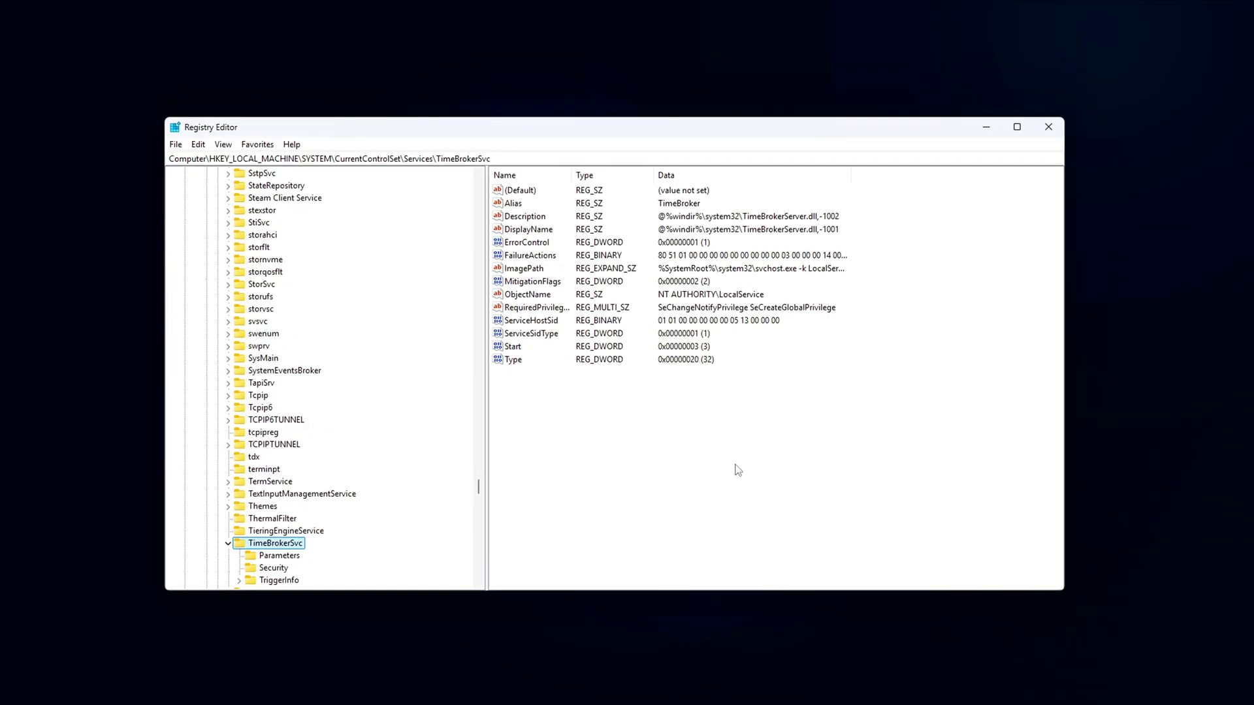
double_click(496, 350)
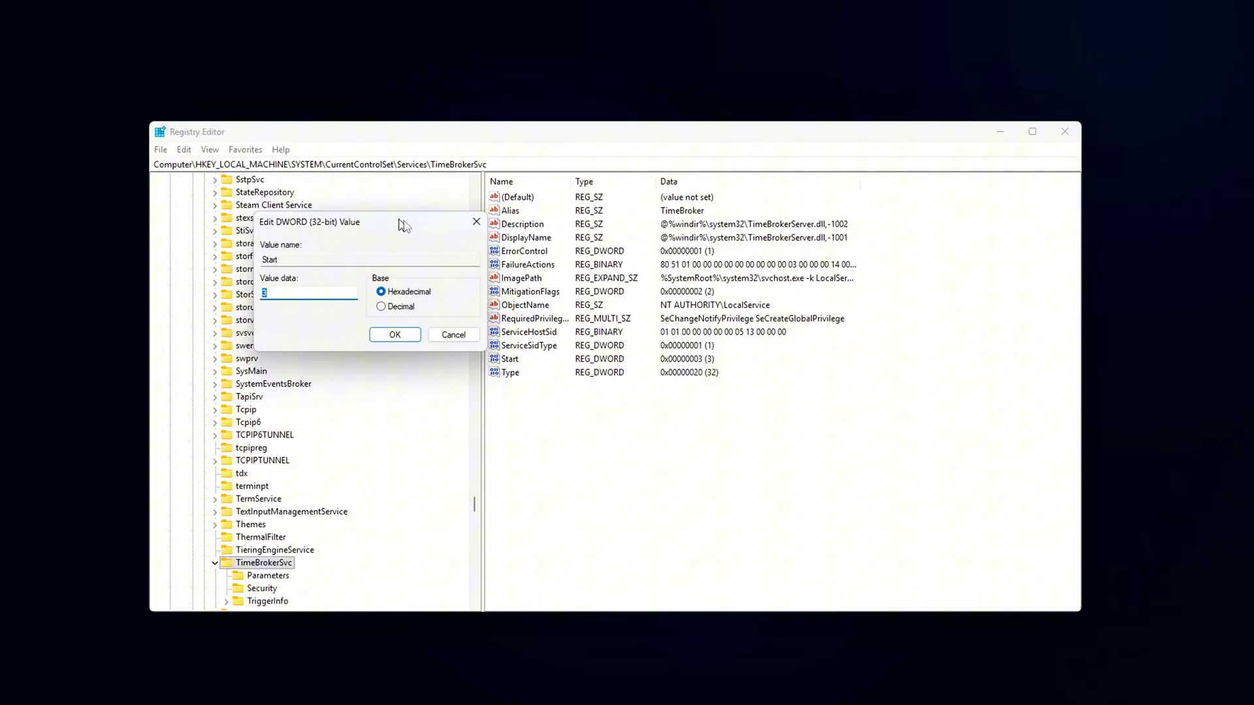
drag(534, 269, 710, 352)
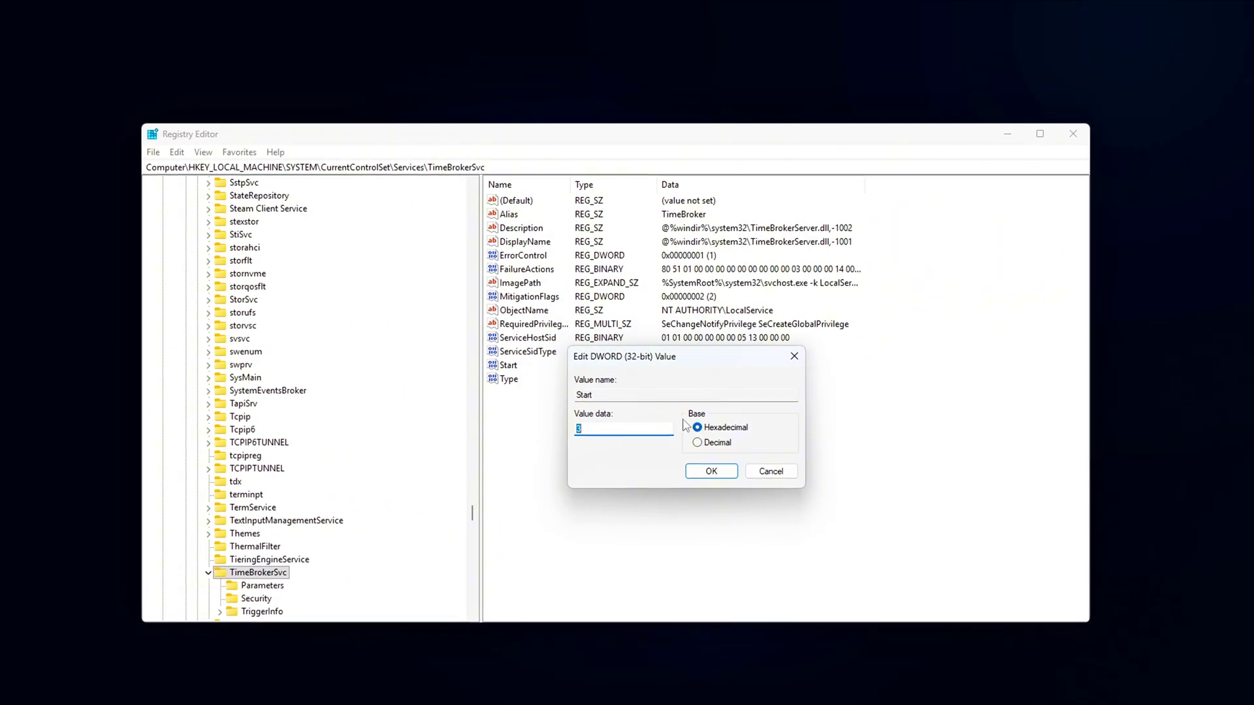
click(633, 428)
key(BackSpace)
text(4)
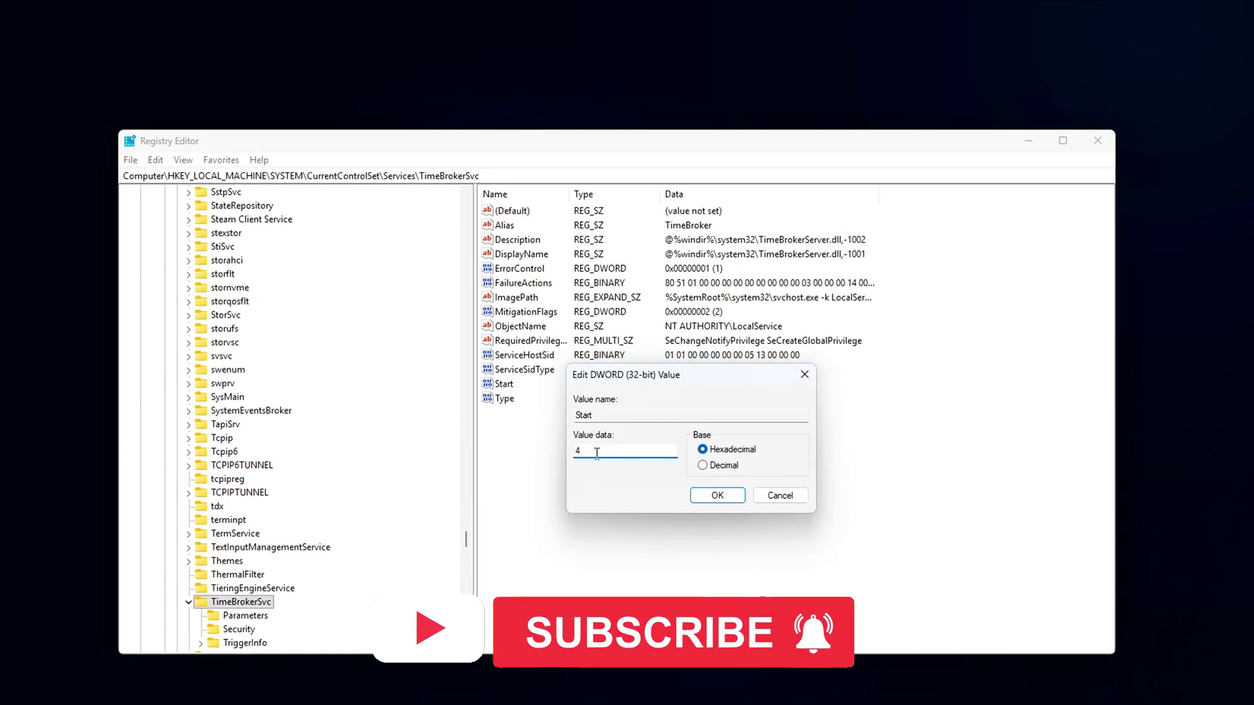
key(Return)
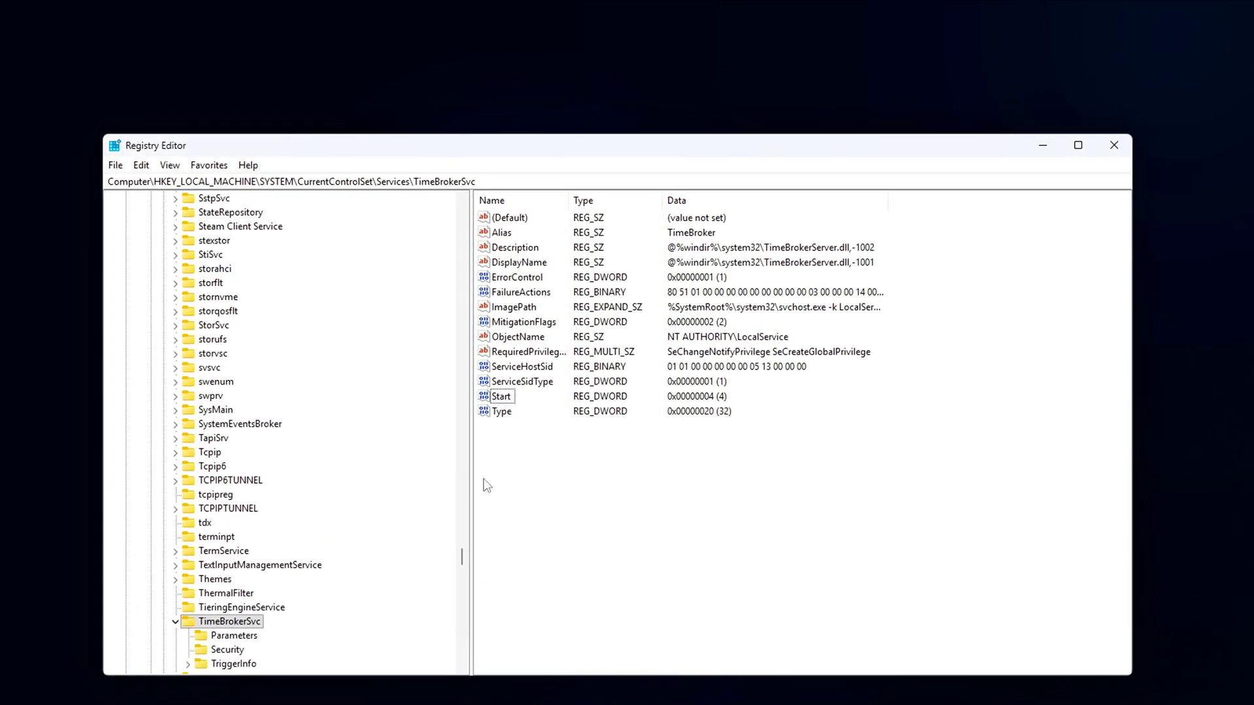
- Reopen the Start value, re-enter 4 and confirm it with OK
double_click(498, 398)
drag(264, 210, 730, 371)
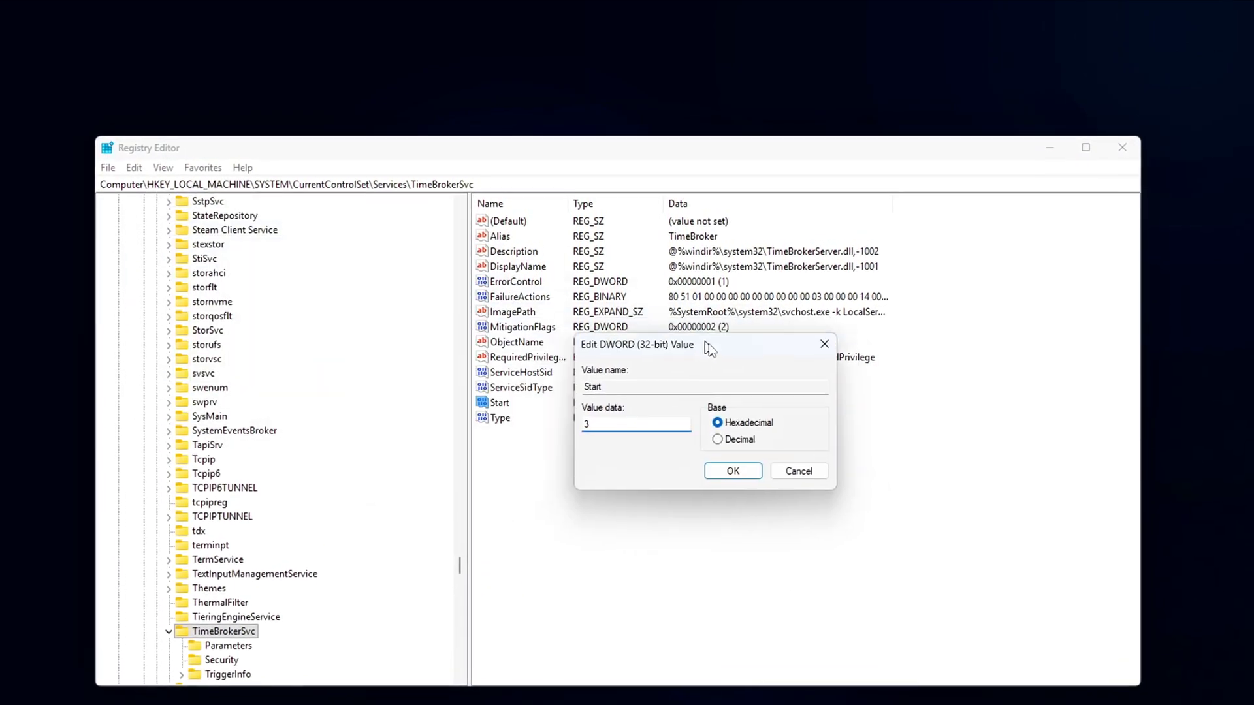
text(3)
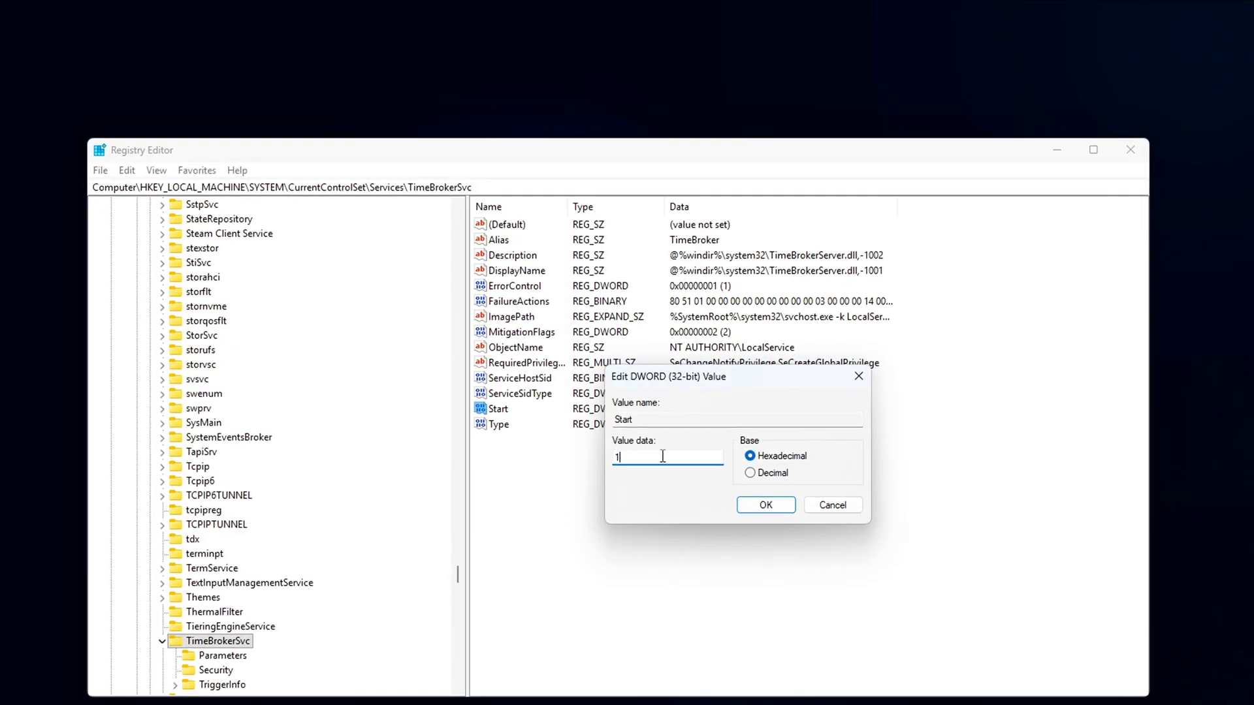
text(4)
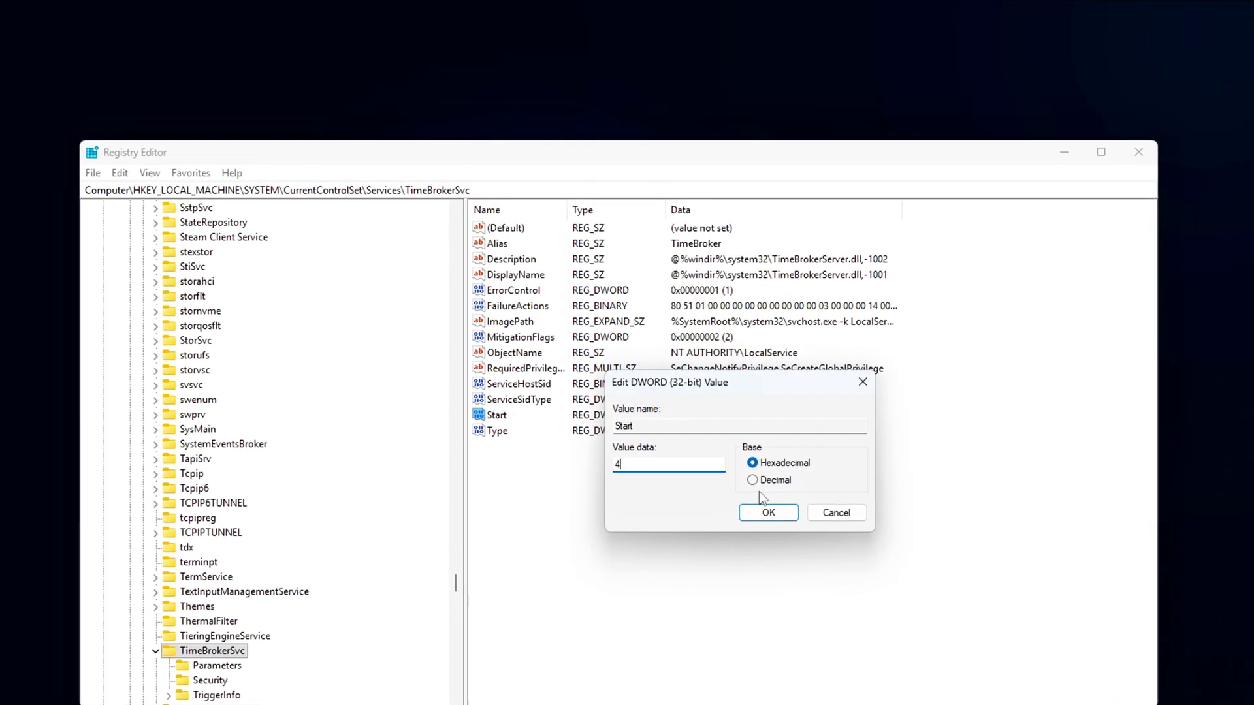
click(757, 510)
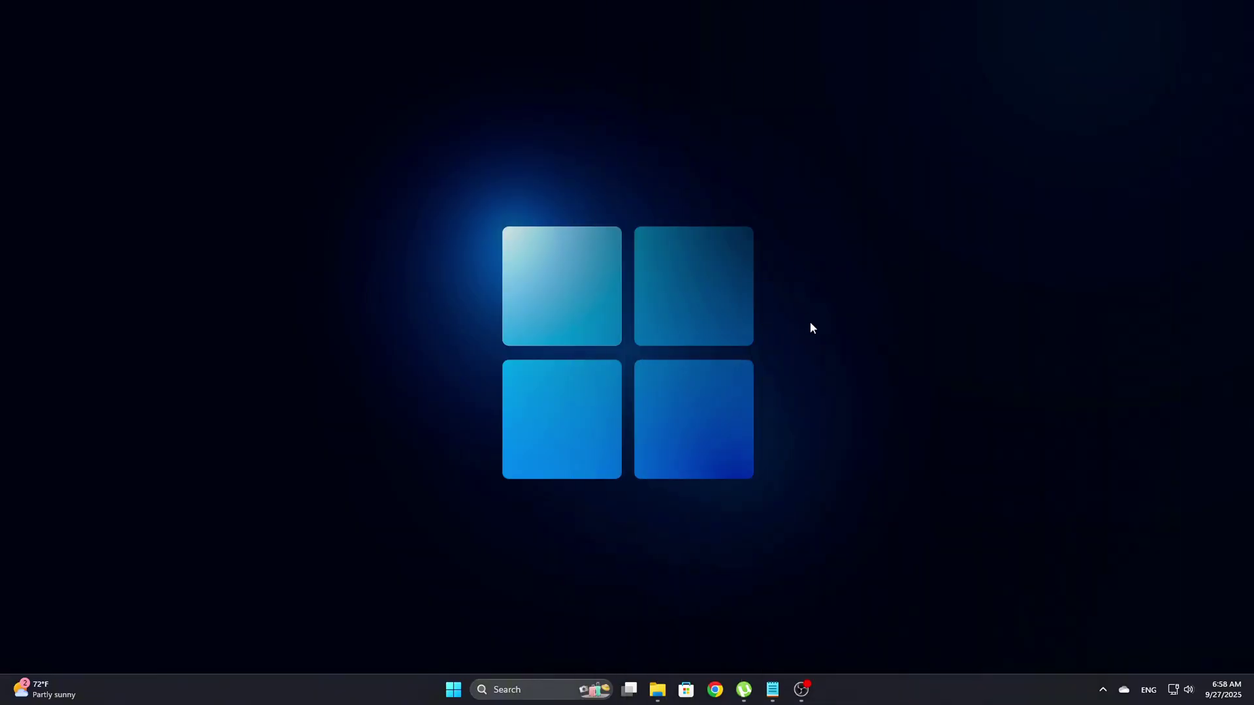
- Run regedit from the Win+R Run box to reopen Registry Editor at GraphicsDrivers
key(super+r)
drag(116, 539, 601, 272)
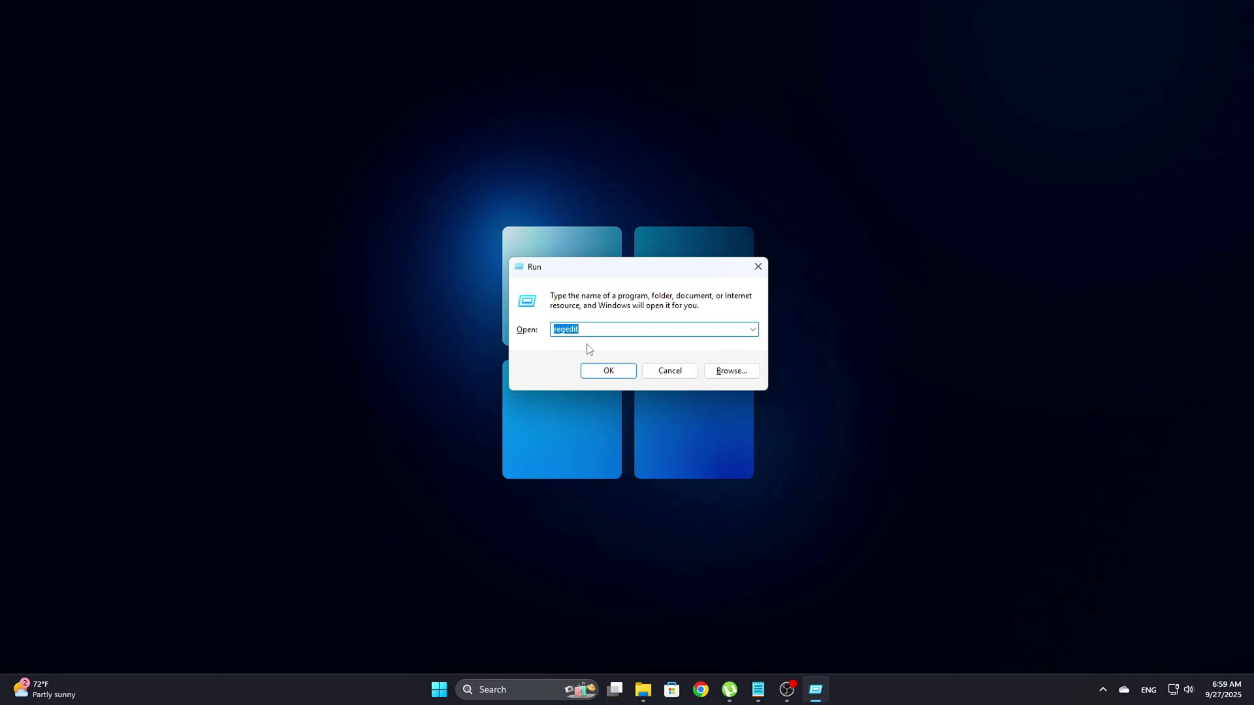
click(594, 374)
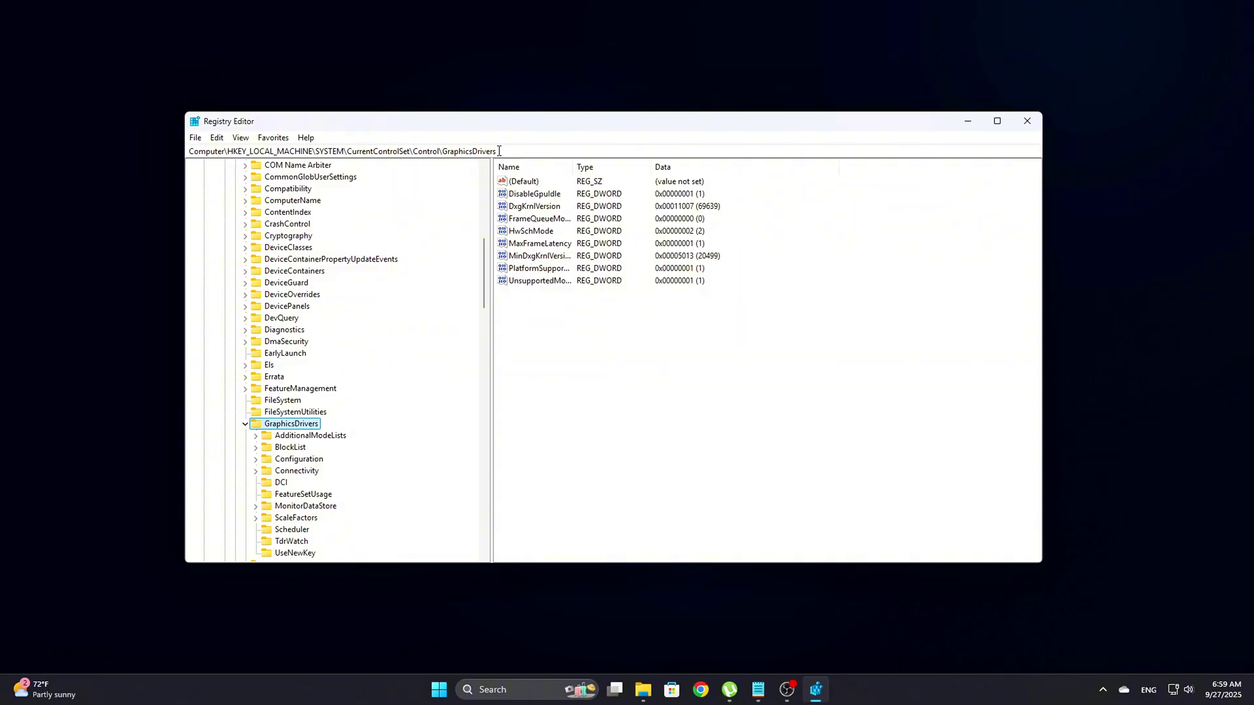
- Paste the TimeBrokerSvc key path, go there, and confirm its Start value as 4
click(499, 151)
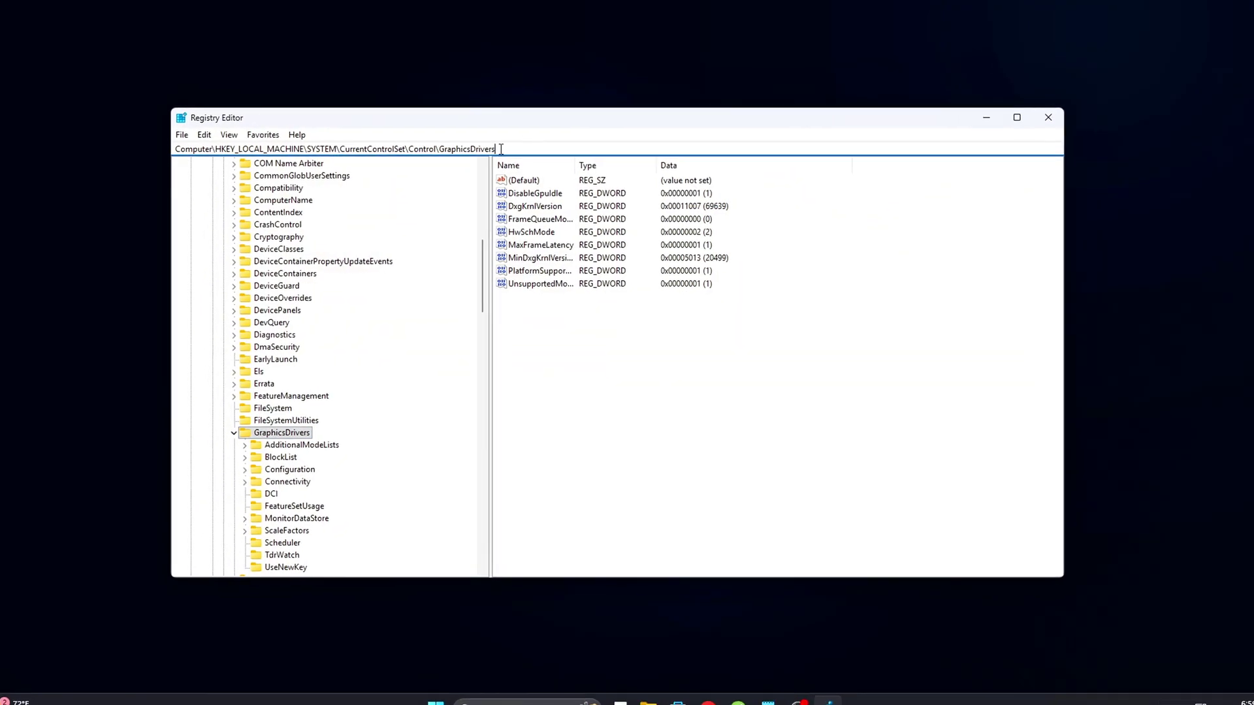
key(End)
key(ctrl+a)
text(HKEY_LOCAL_MACHINE\SYSTEM\CurrentControlSet\Services\TimeBrokerSvc)
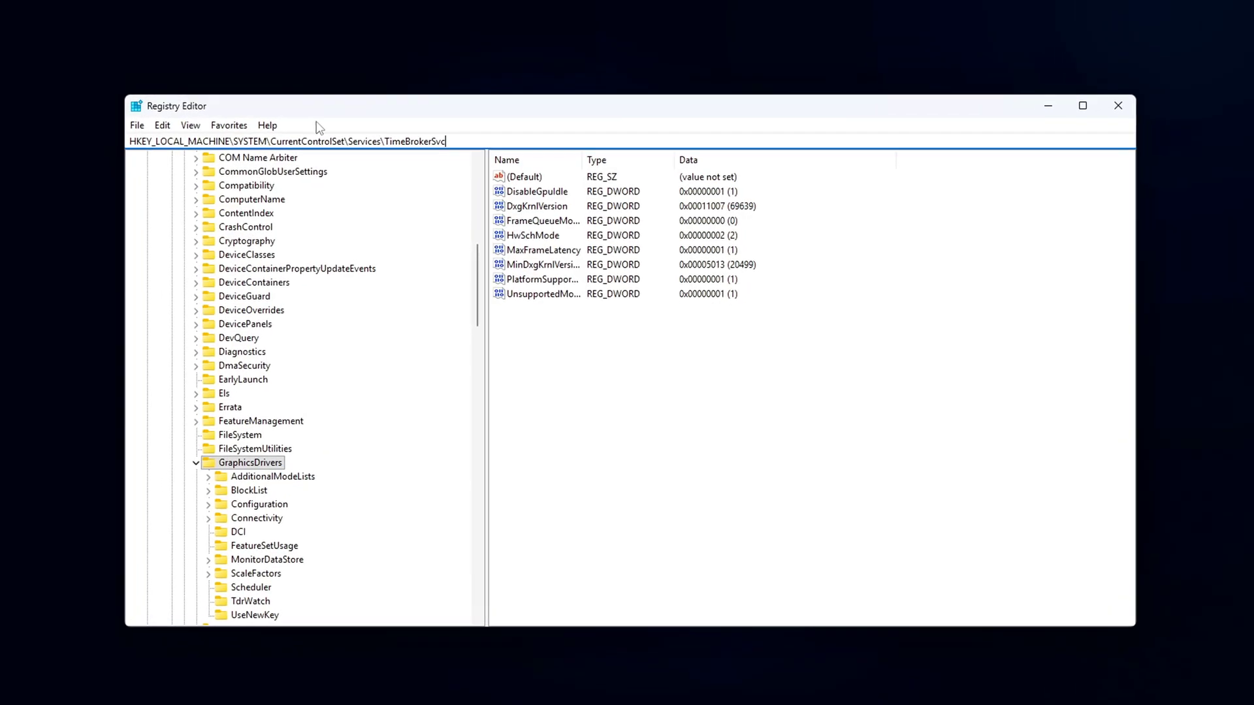
key(Return)
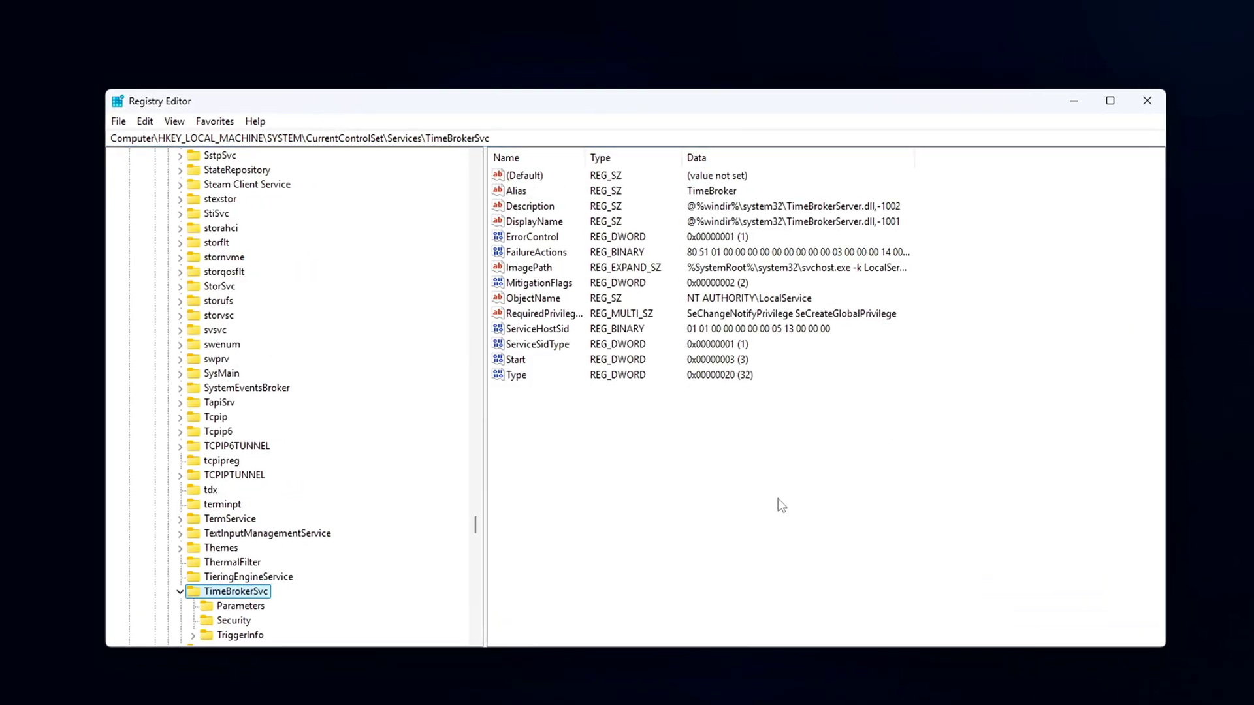
double_click(499, 361)
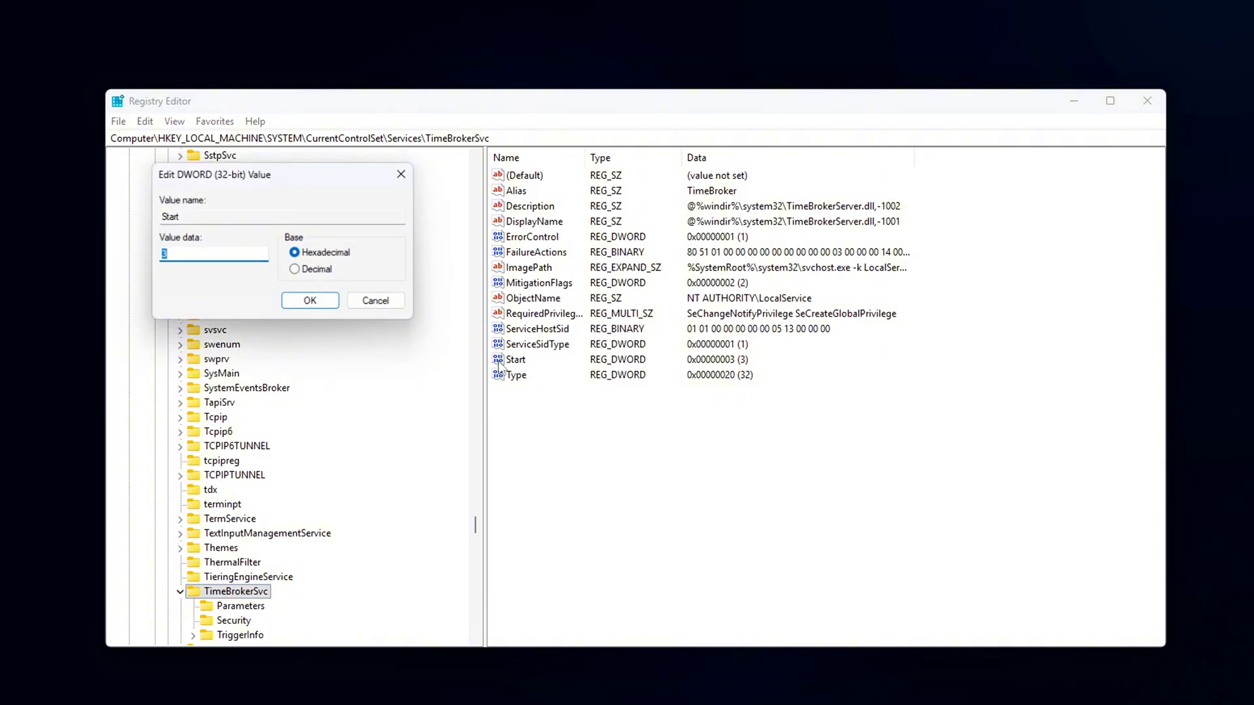
drag(319, 177, 751, 352)
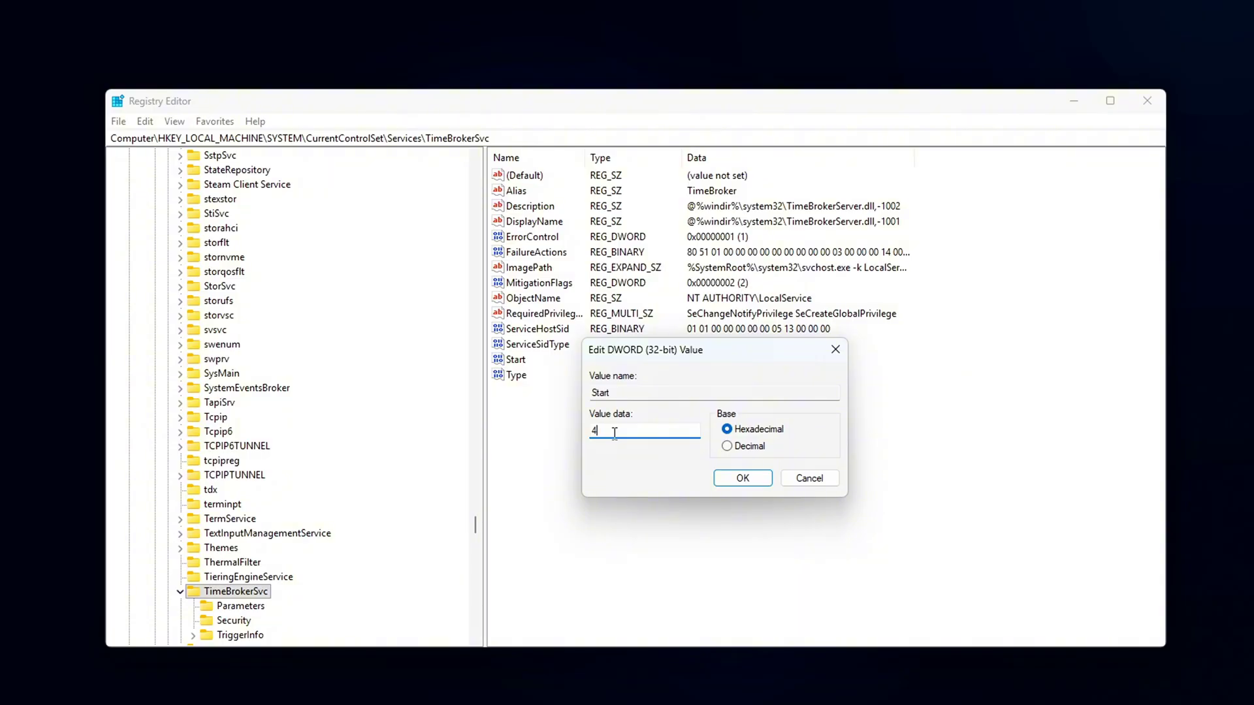
key(Return)
- Reopen the Start value and confirm it again as 0x00000004 (4)
click(534, 518)
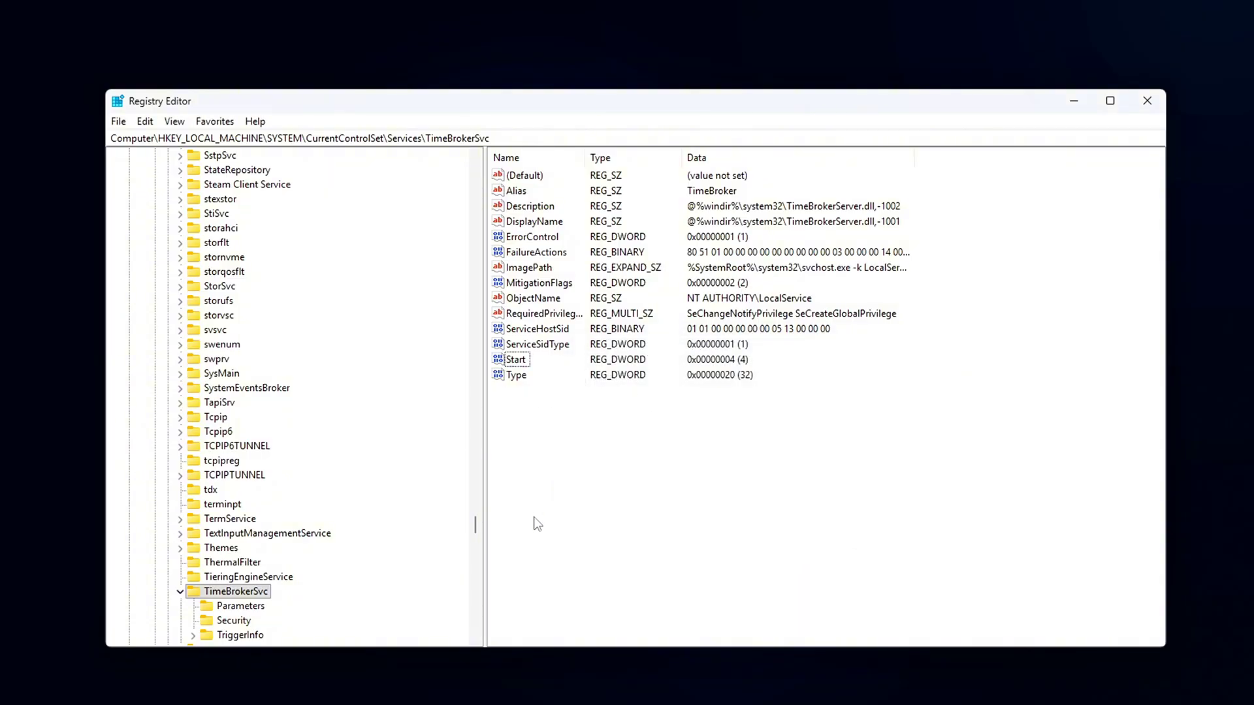
double_click(513, 362)
text(3)
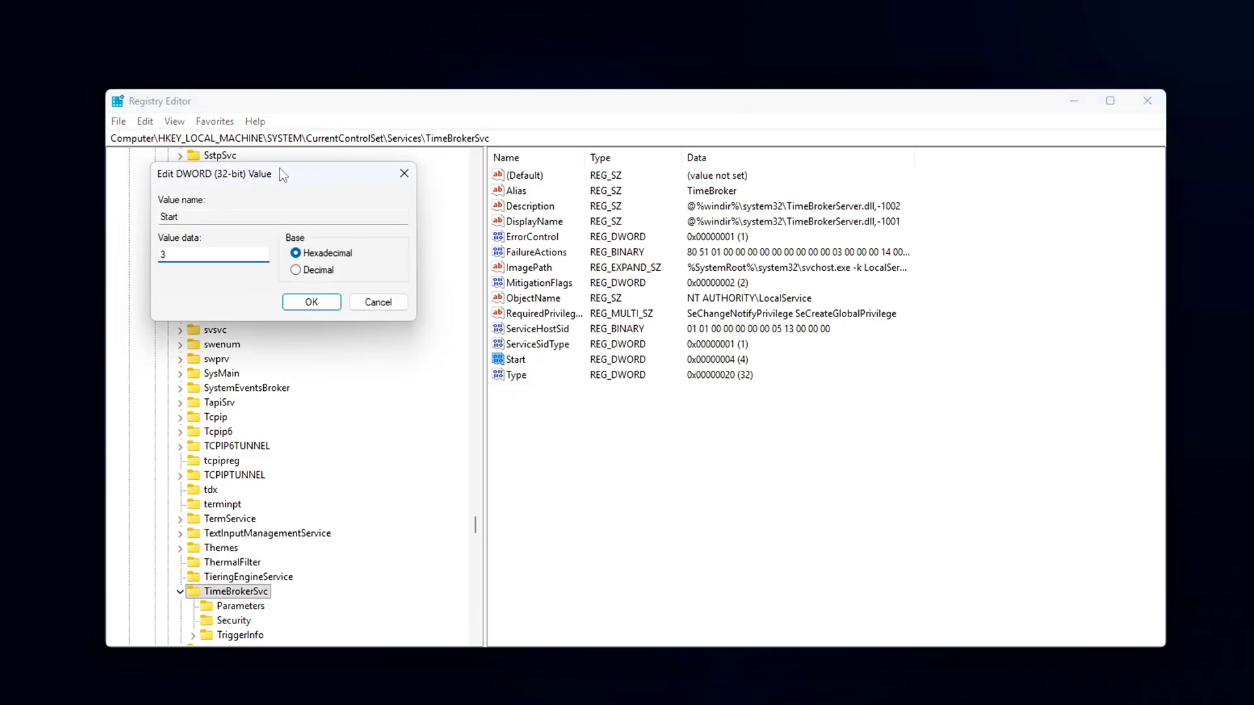
drag(280, 173, 751, 328)
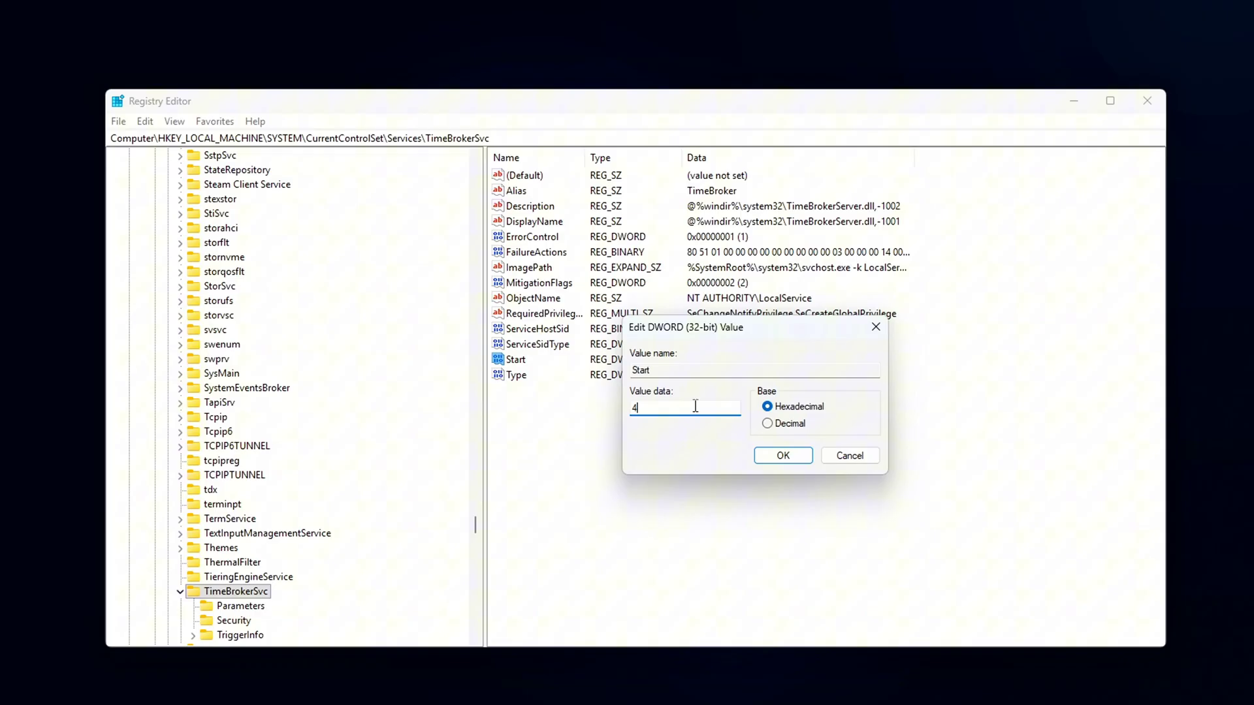
click(782, 452)
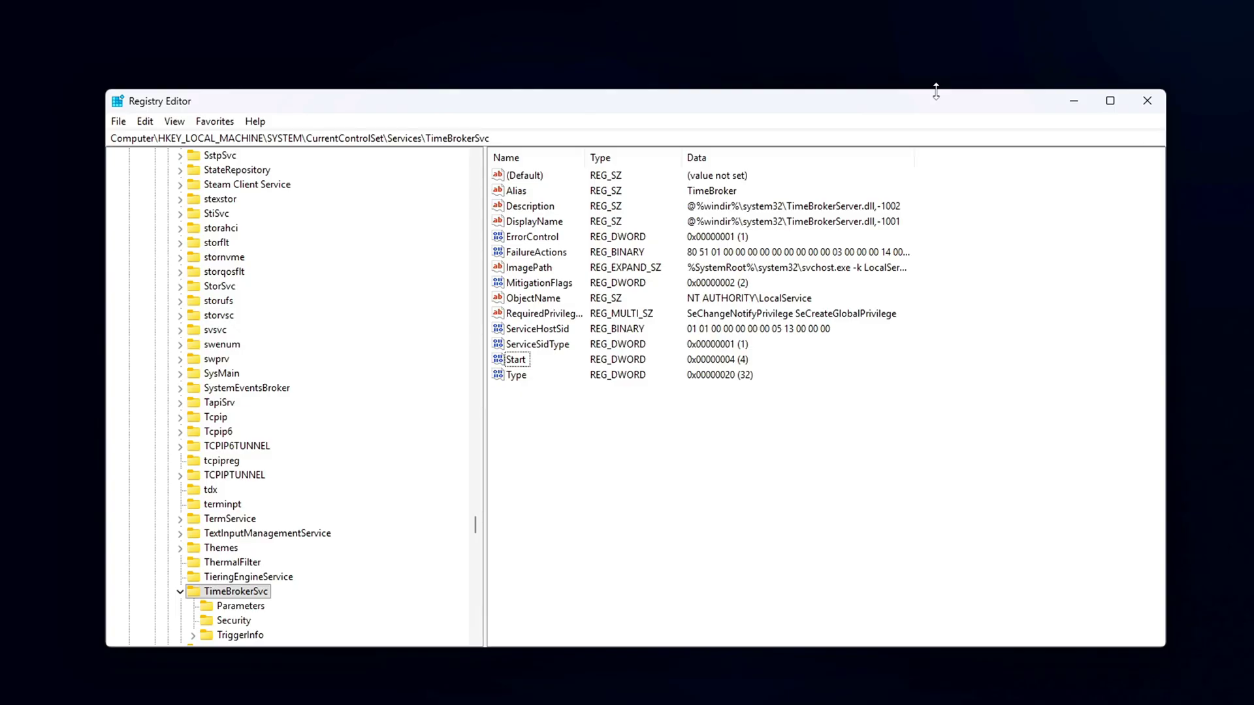
- Switch away from Registry Editor to the Services console
click(944, 56)
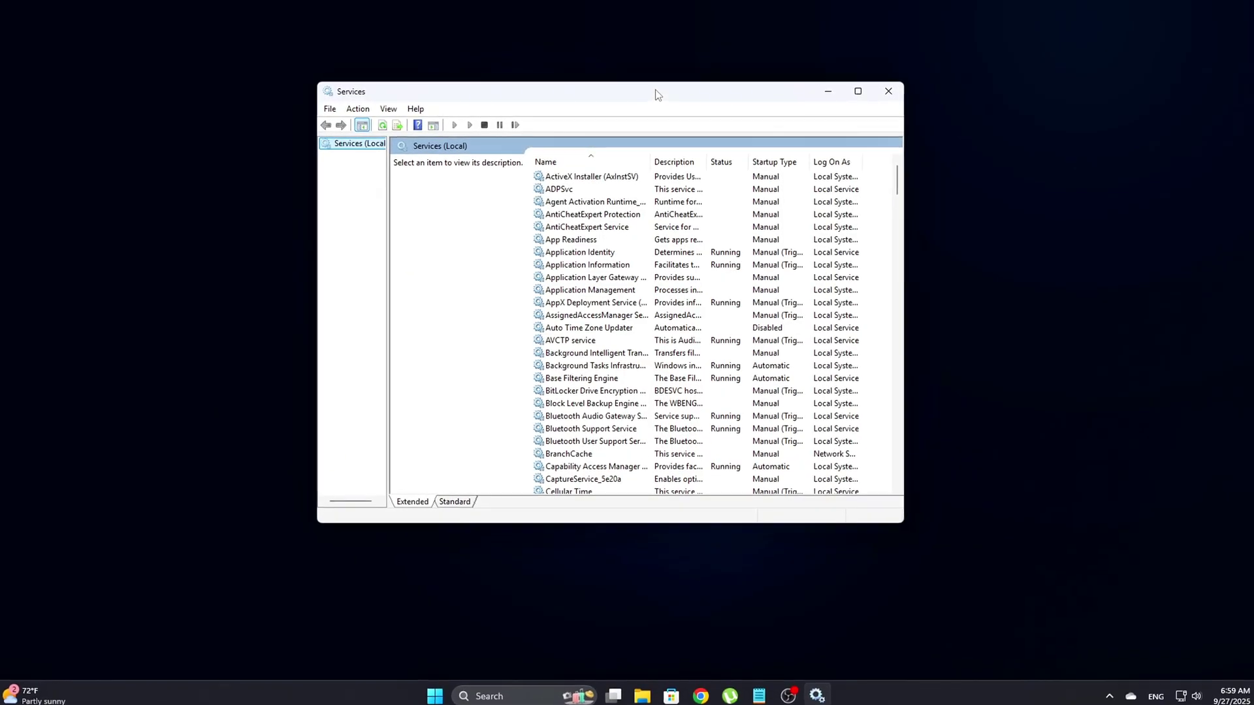
- Stop the AppX Deployment Service through its Properties dialog and close the dialog
click(647, 208)
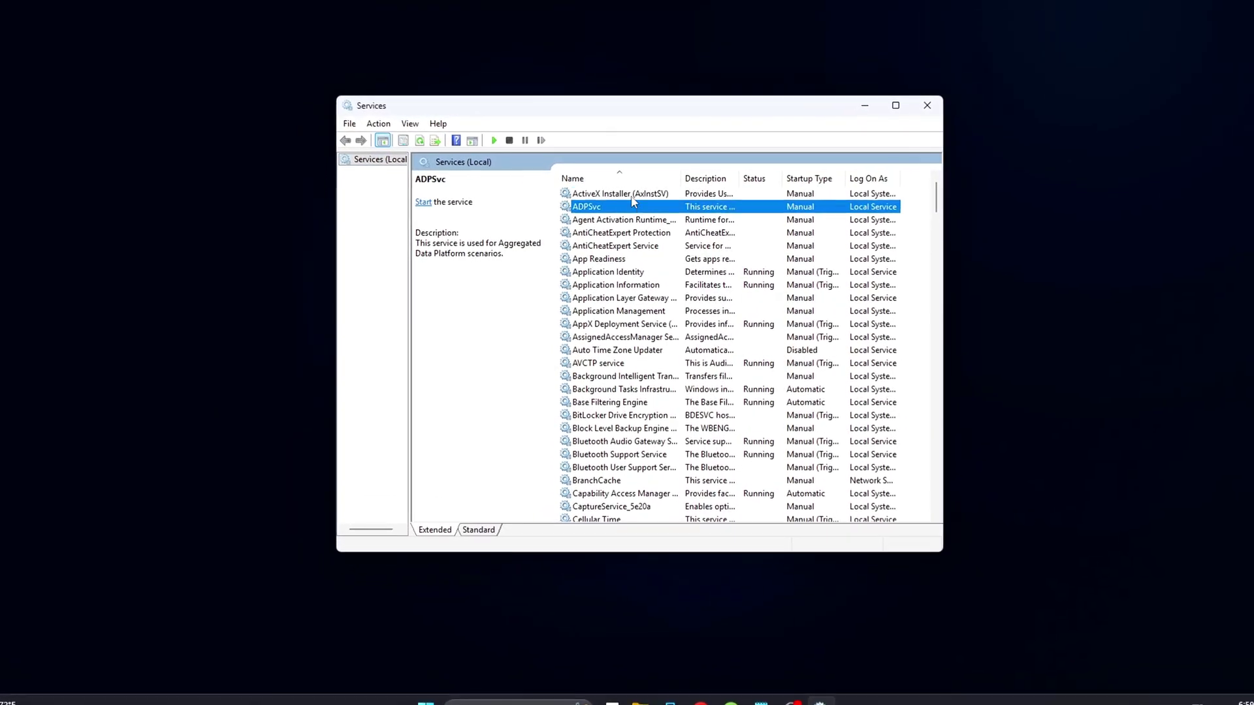
click(632, 197)
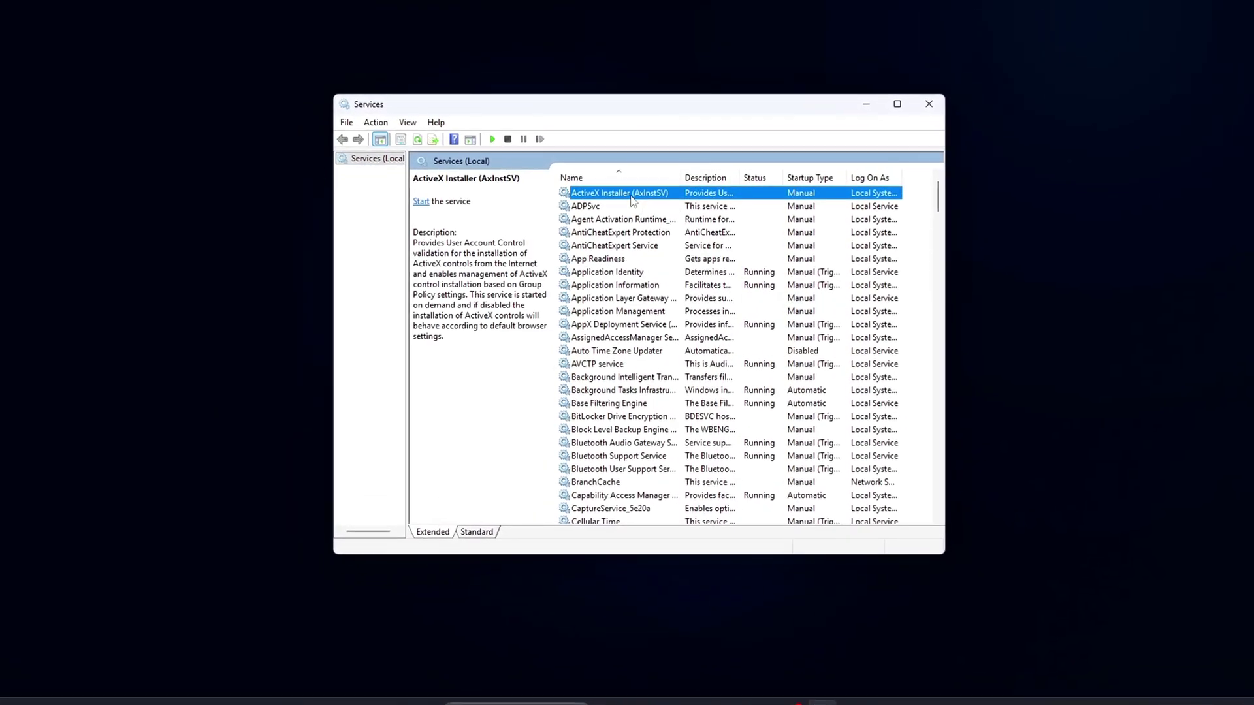
click(614, 332)
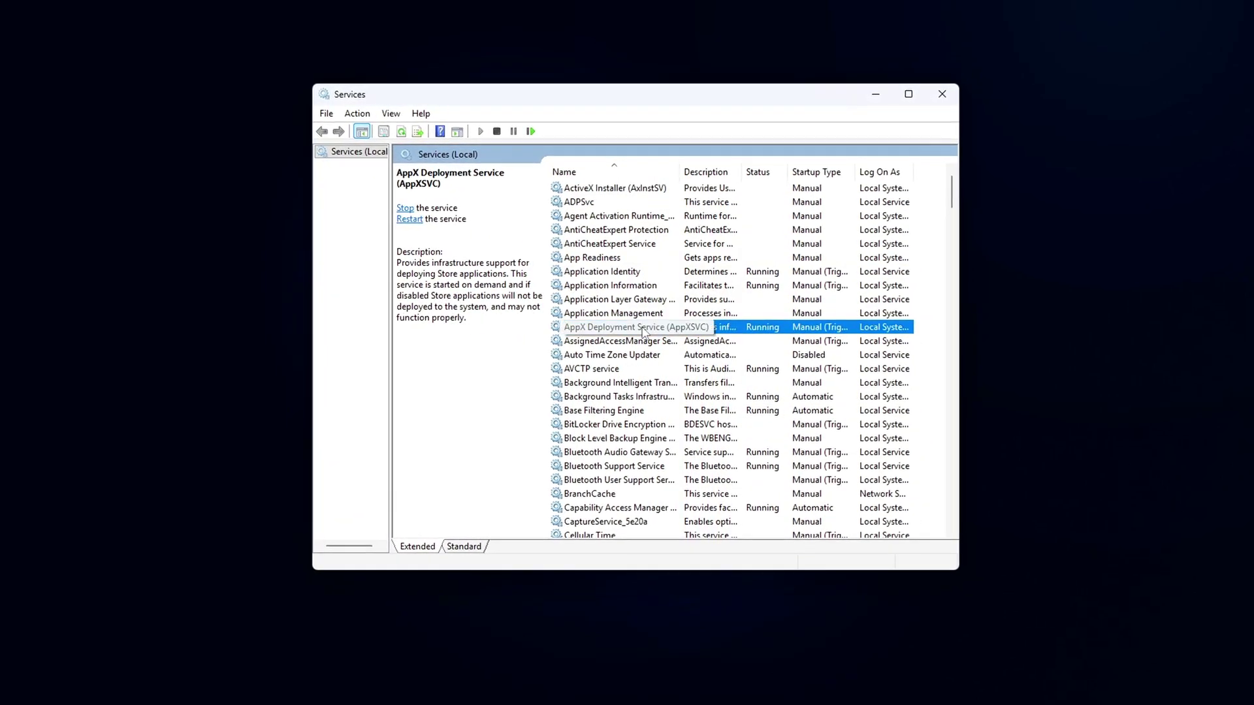
right_click(634, 330)
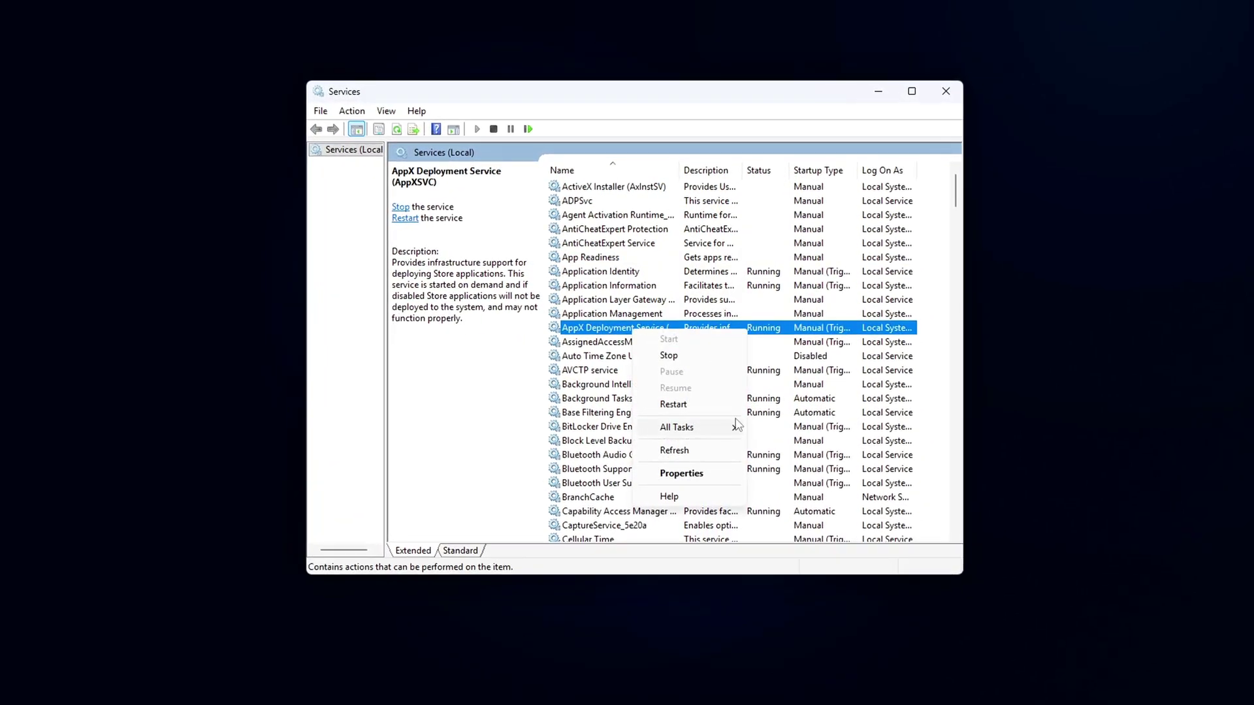
click(681, 473)
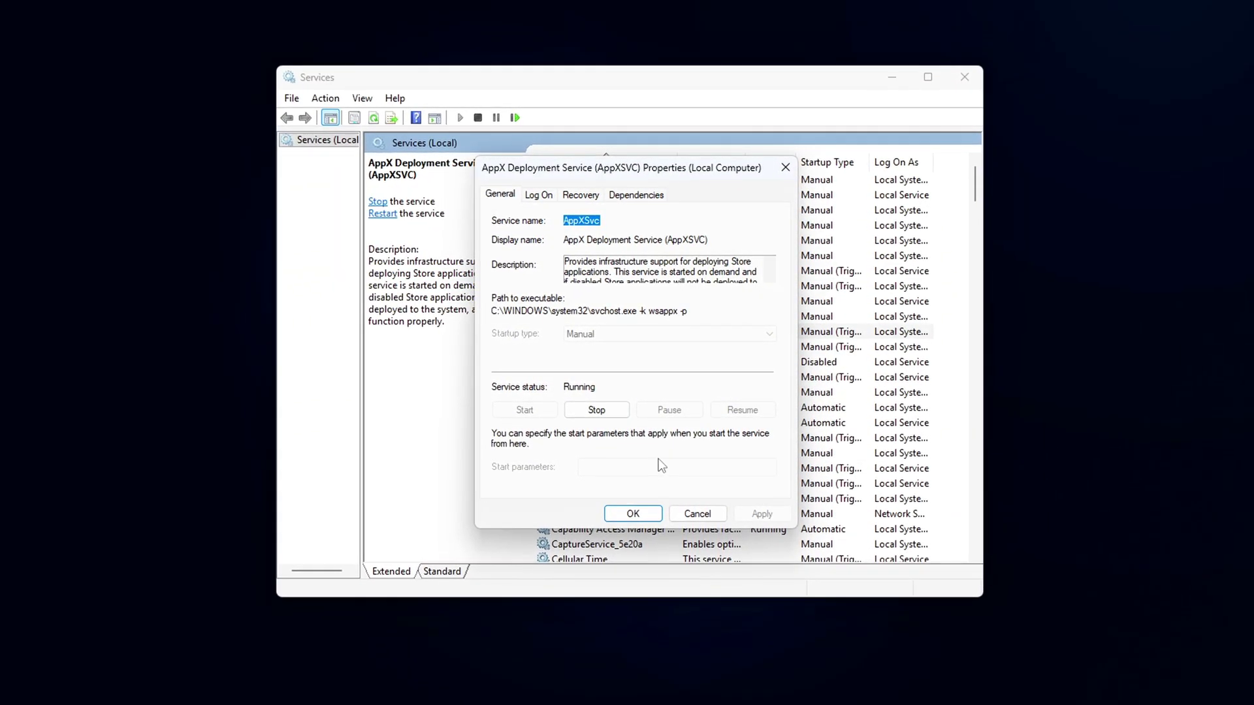
click(591, 418)
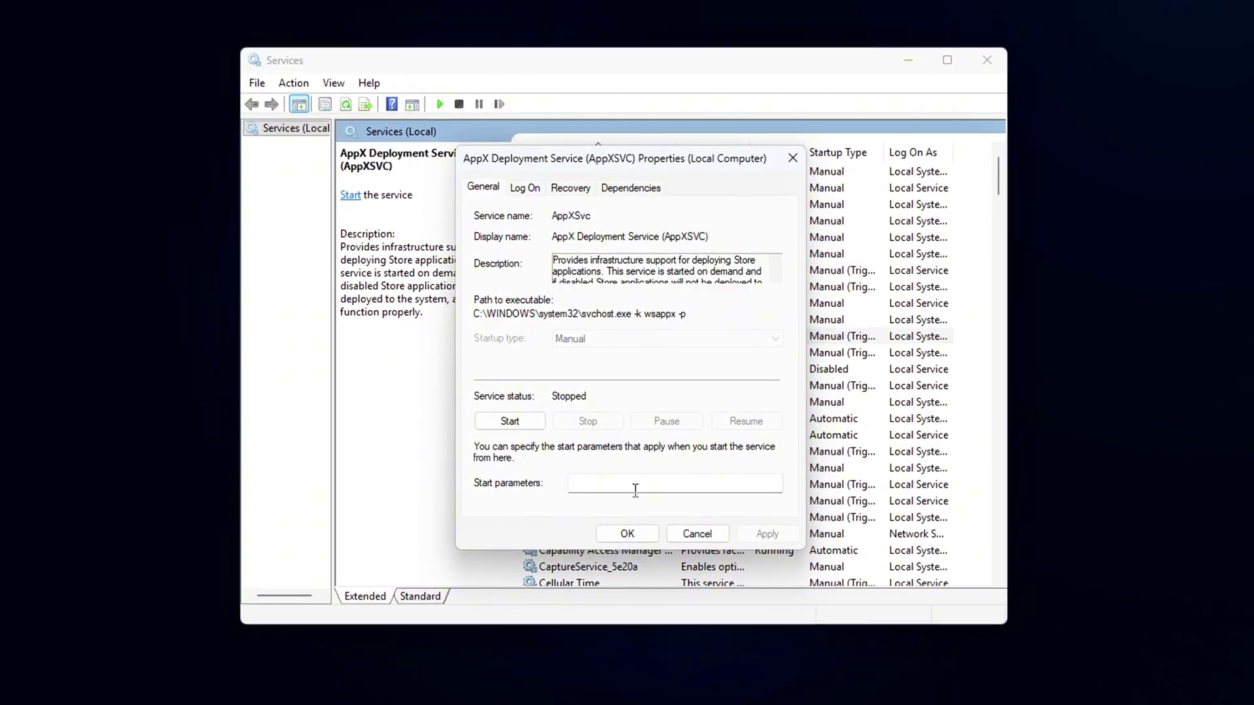
click(795, 157)
- Browse down the services list through the C entries
key(c)
key(c)
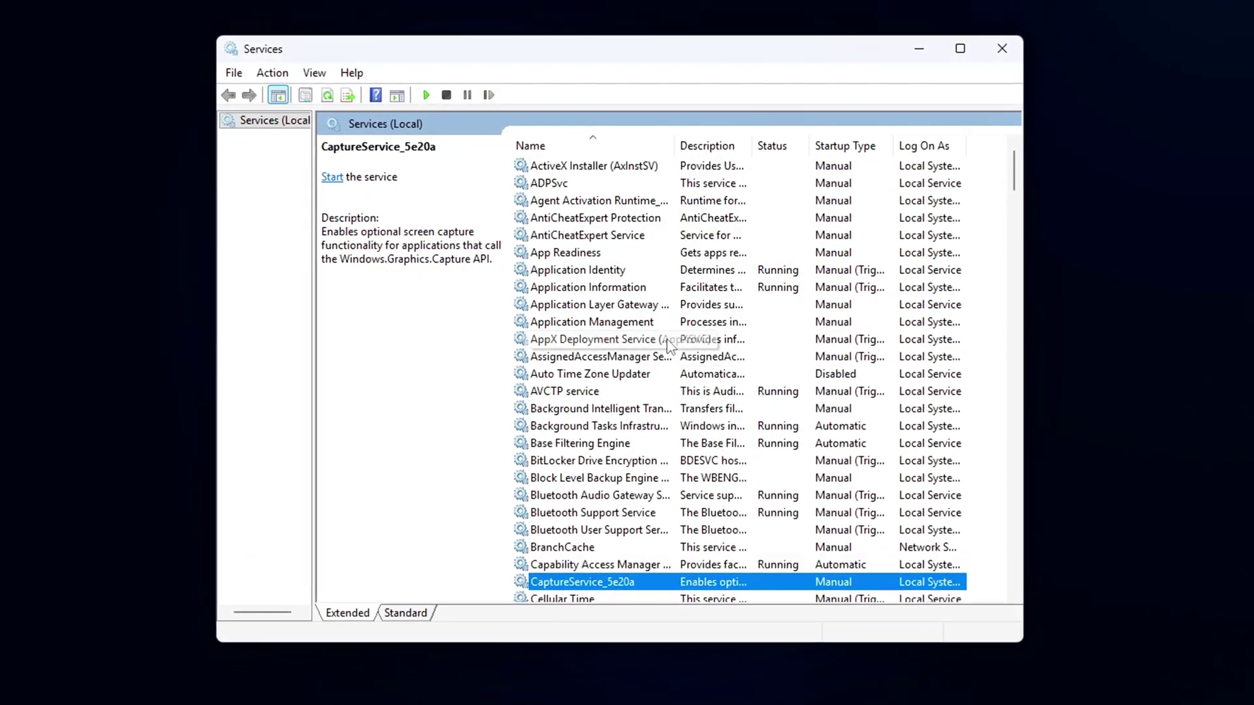
key(c)
key(c)
key(c)
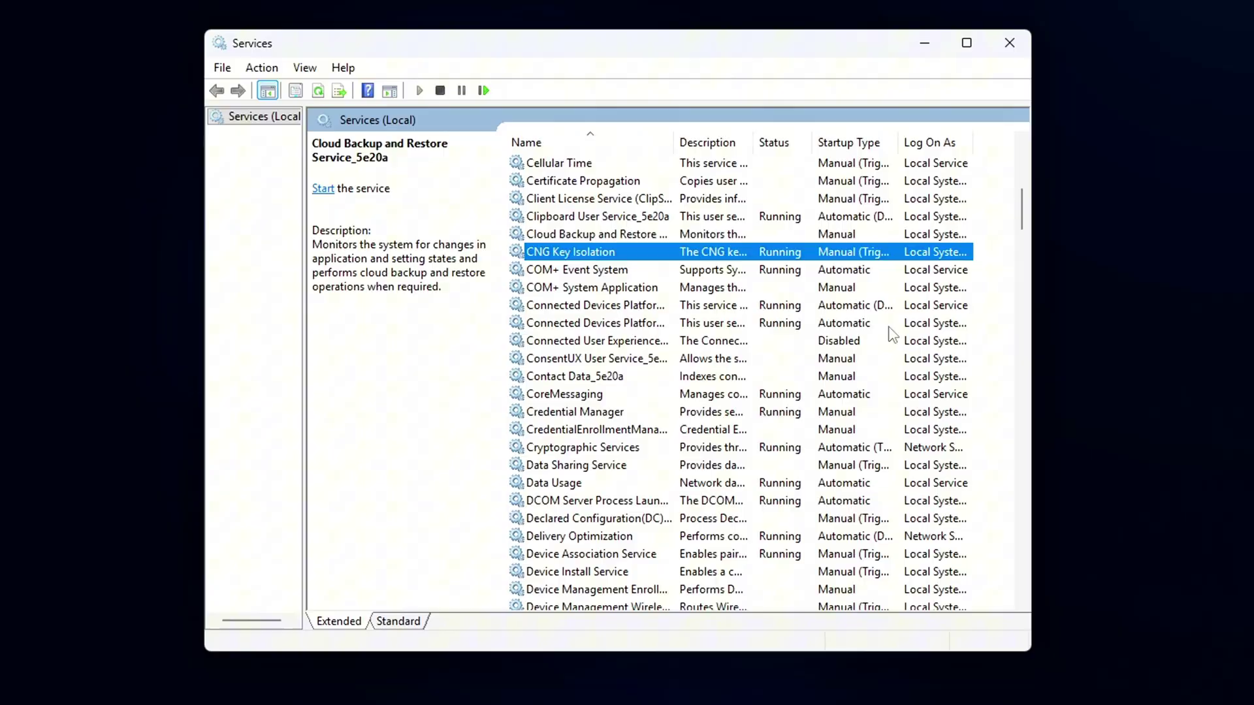
key(Down)
key(Down)
key(Down)
key(Down)
key(Down)
key(Down)
key(Down)
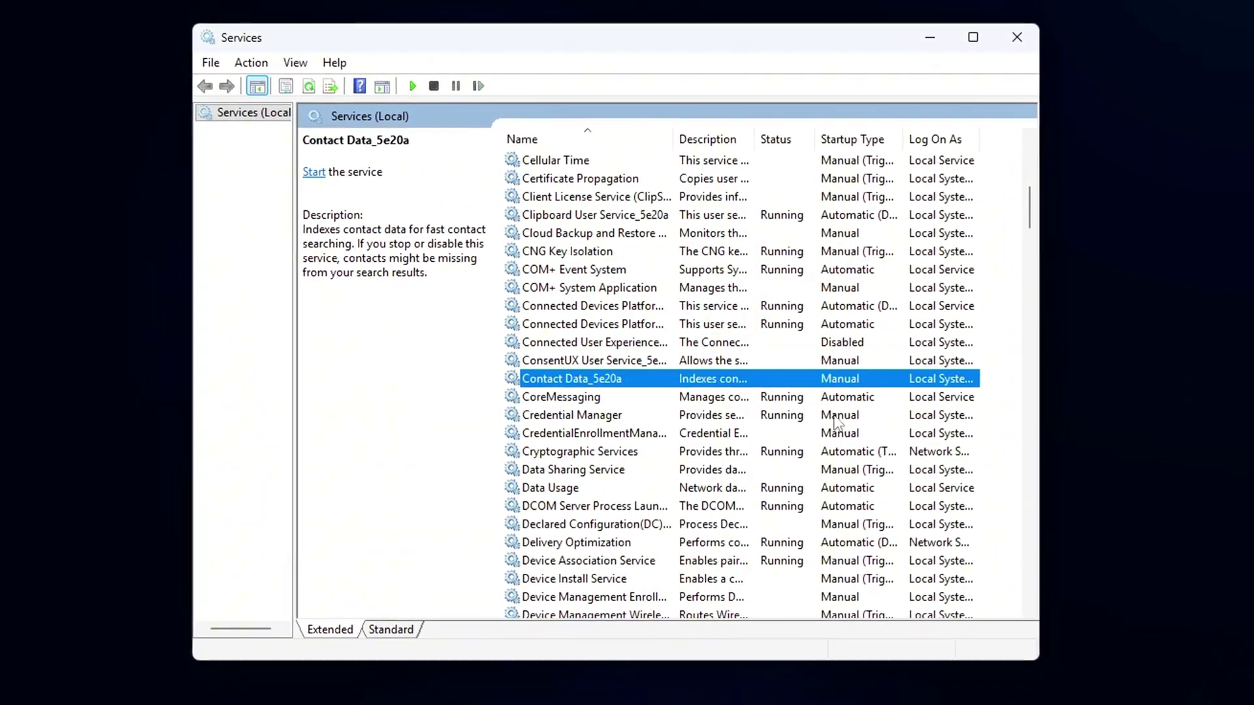
key(c)
key(c)
key(c)
key(c)
key(c)
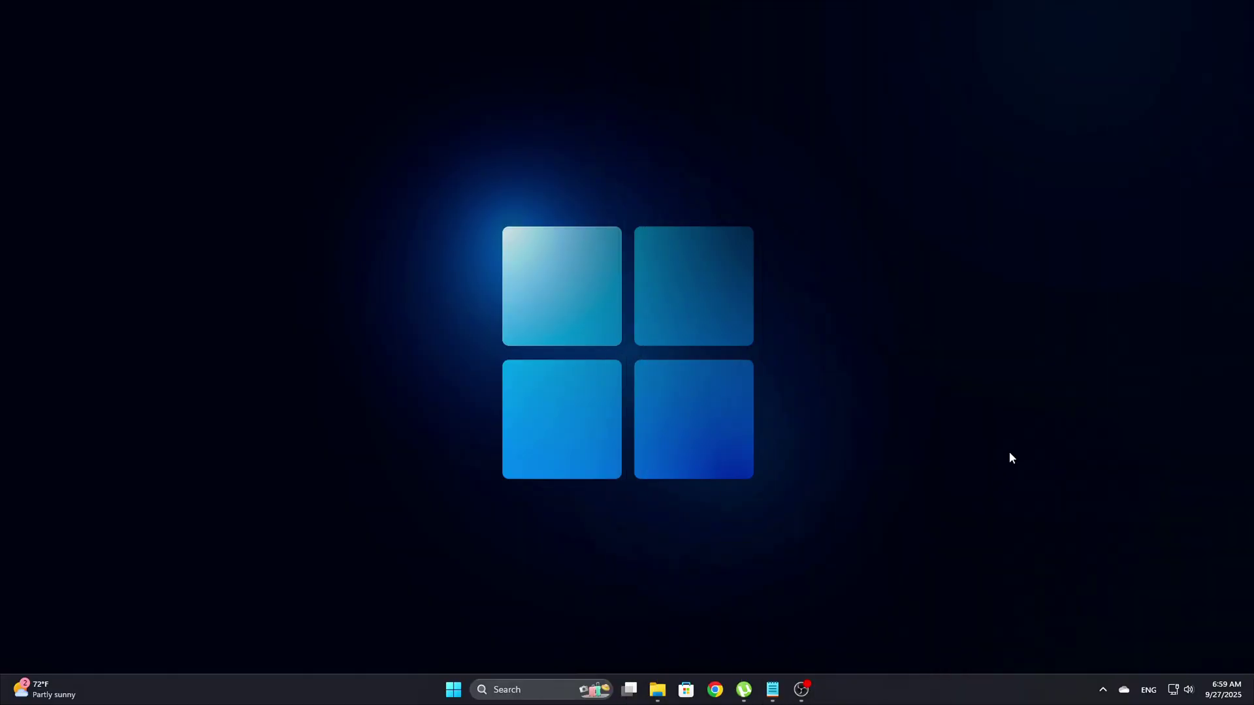
- Run services.msc from the Win+R box to reopen the Services console
key(super+r)
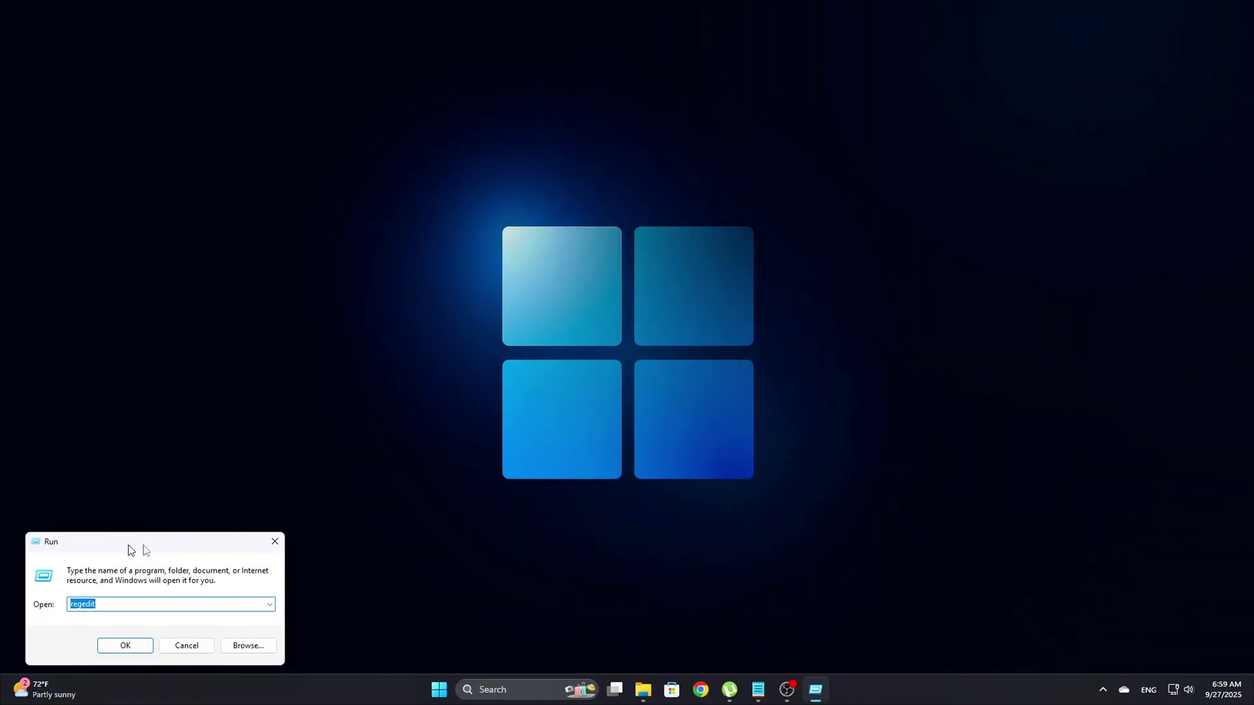
drag(131, 548, 510, 226)
drag(685, 223, 607, 301)
text(services.msc)
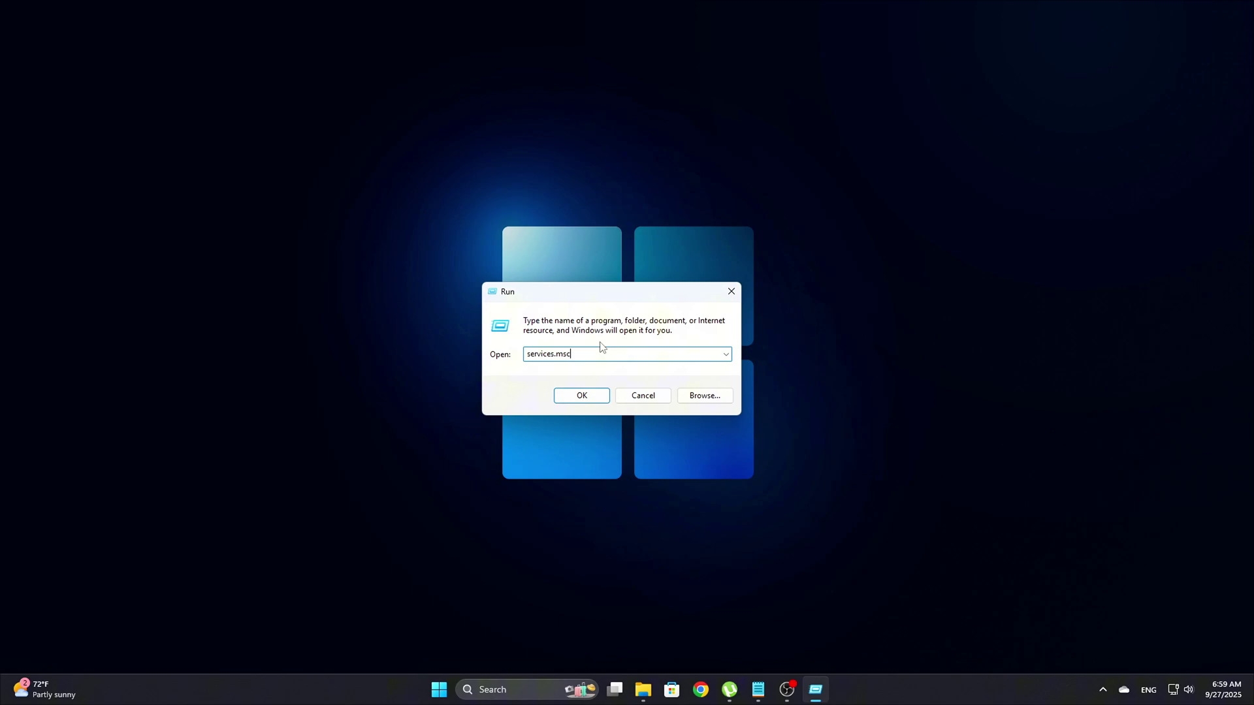
click(579, 397)
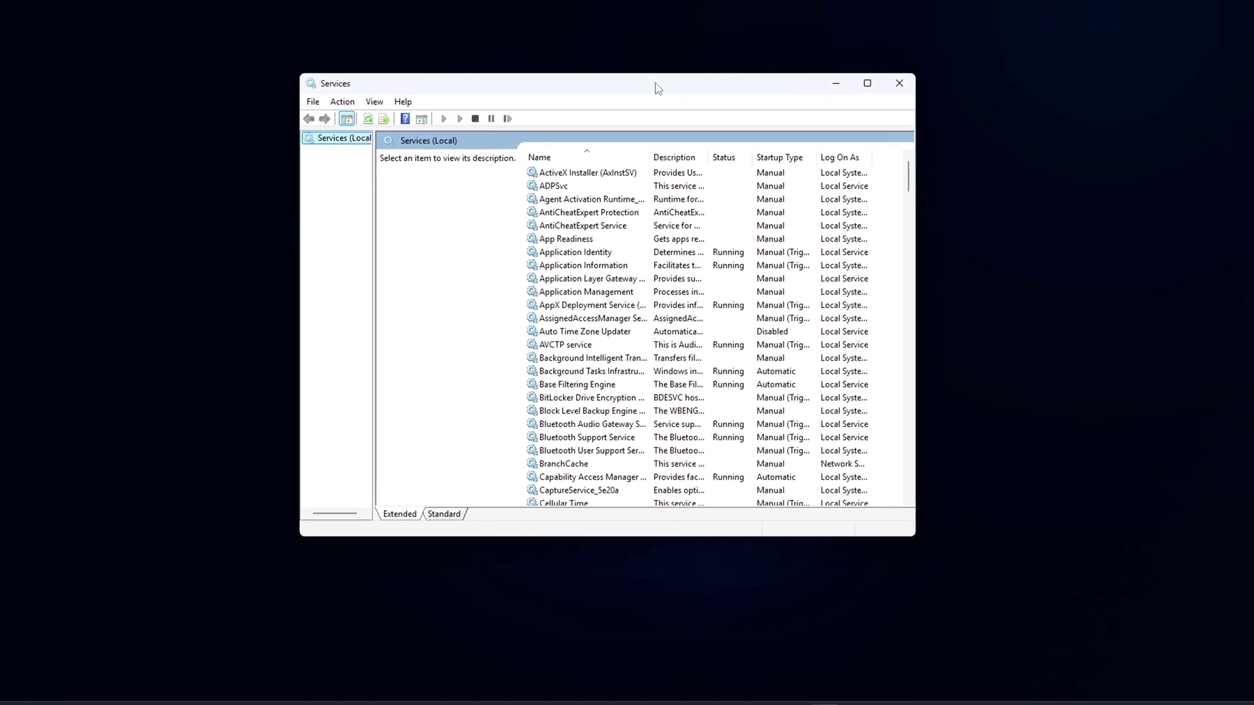
- Stop the AppX Deployment Service again from its Properties dialog, then close it
click(619, 196)
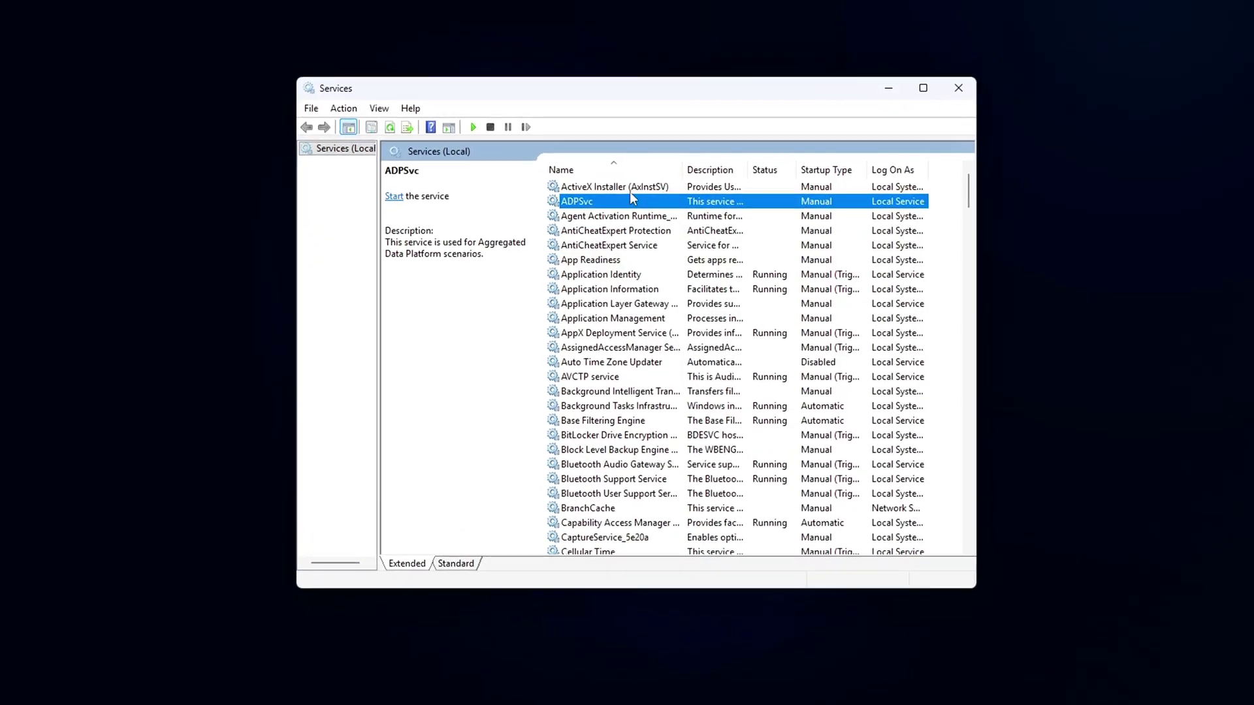
click(619, 188)
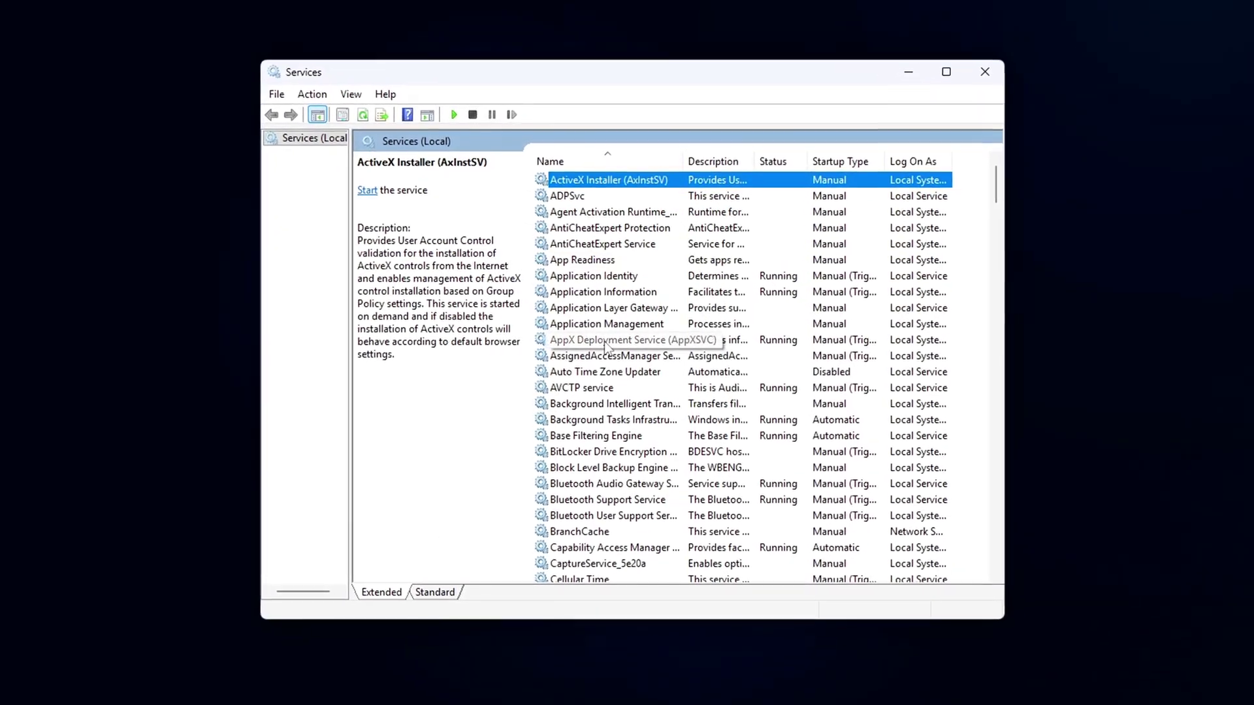
click(604, 345)
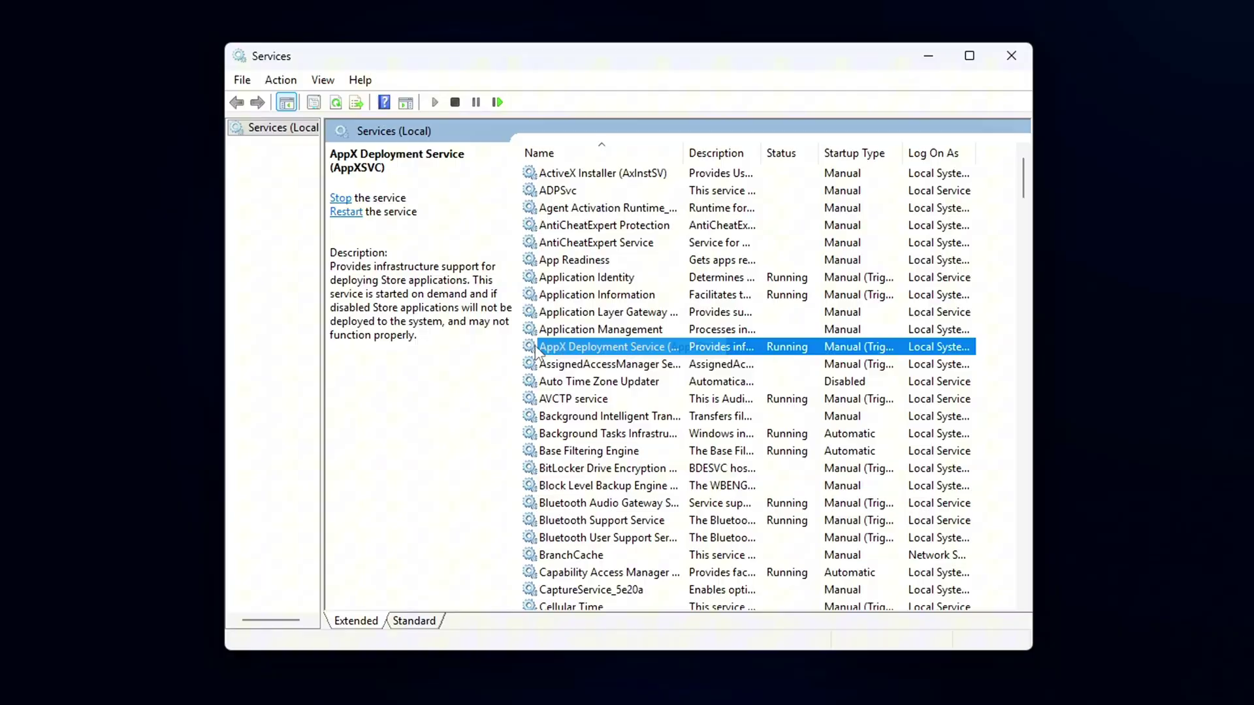
right_click(626, 355)
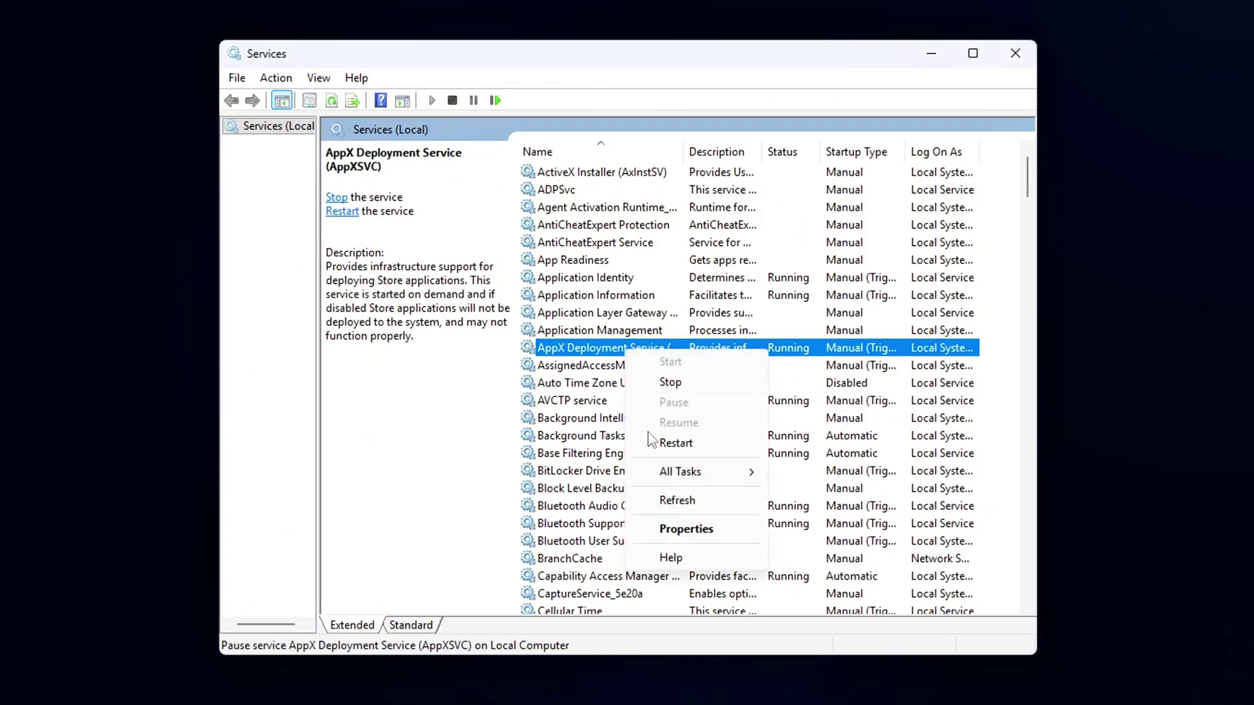
click(689, 530)
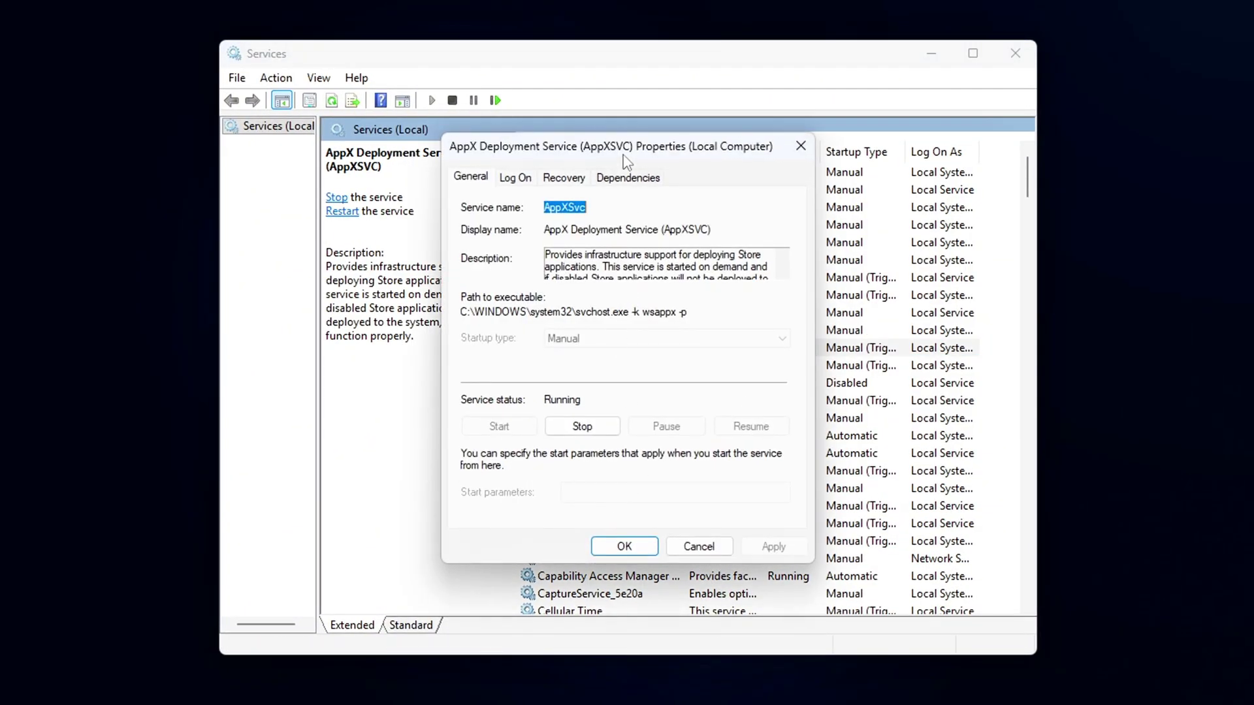
drag(624, 156, 631, 168)
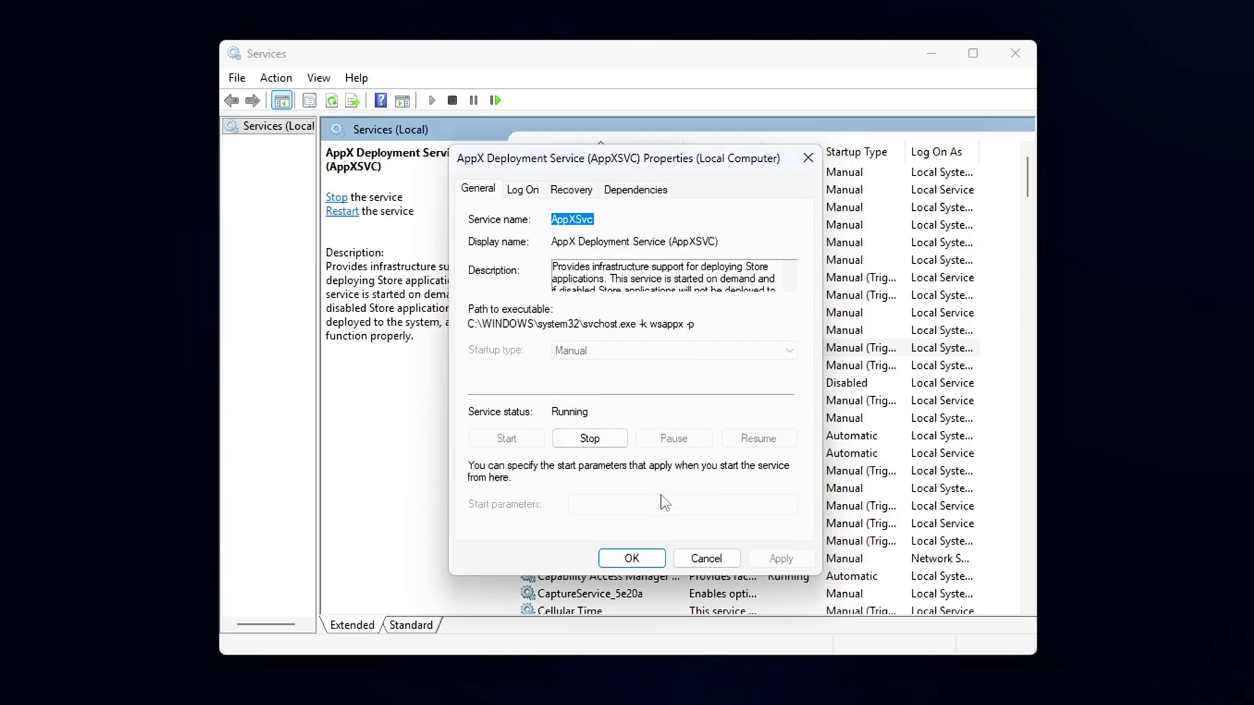
click(587, 439)
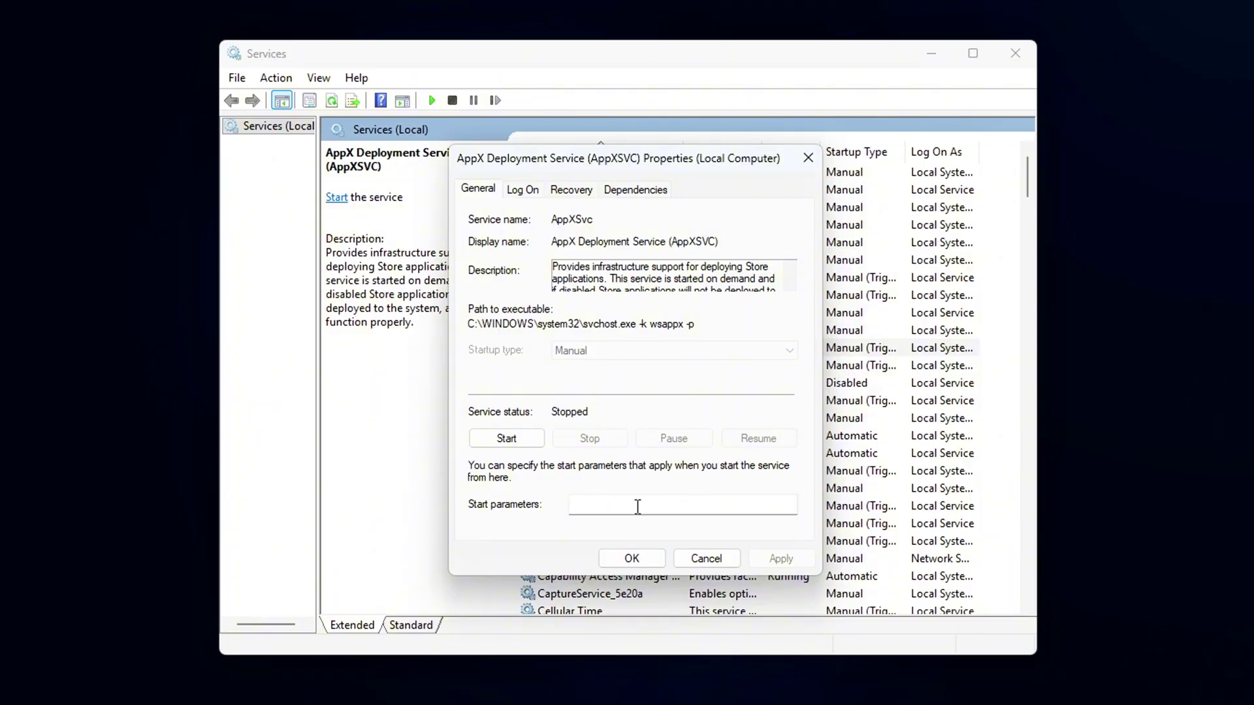
click(808, 158)
key(c)
key(Down)
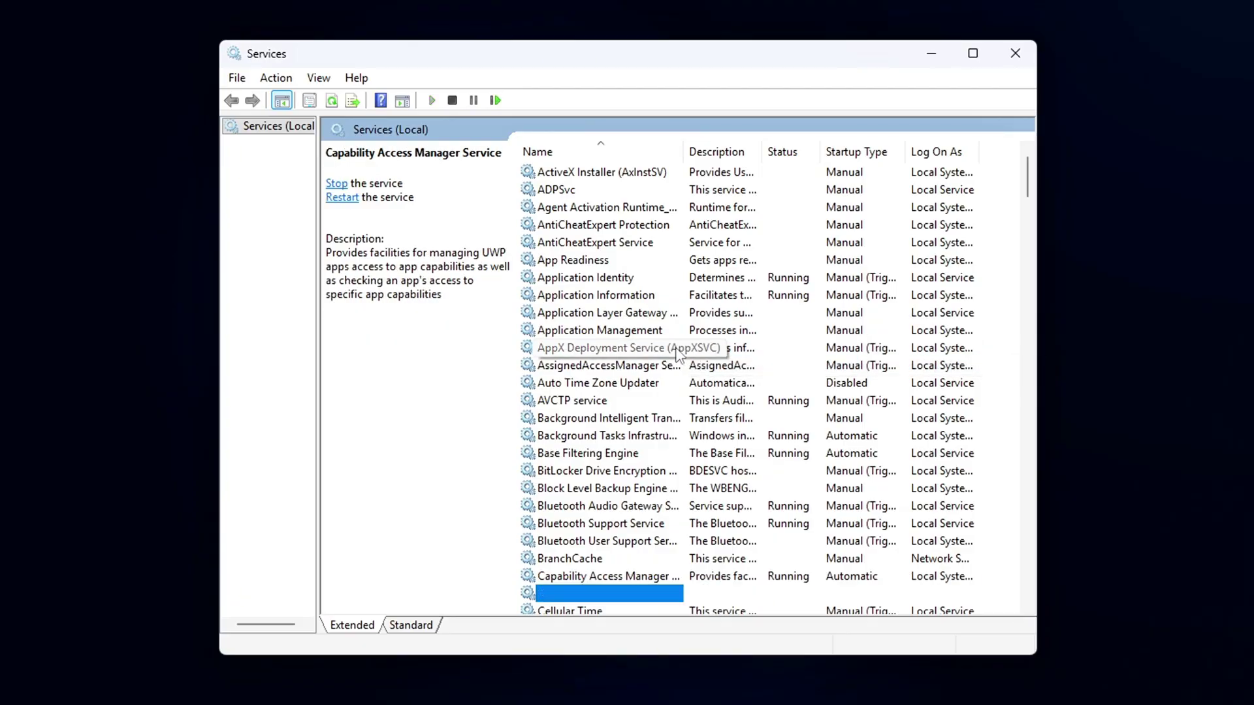
key(Down)
key(Down)
key(Down)
key(Down)
key(Down)
key(Down)
key(Down)
key(Down)
key(Down)
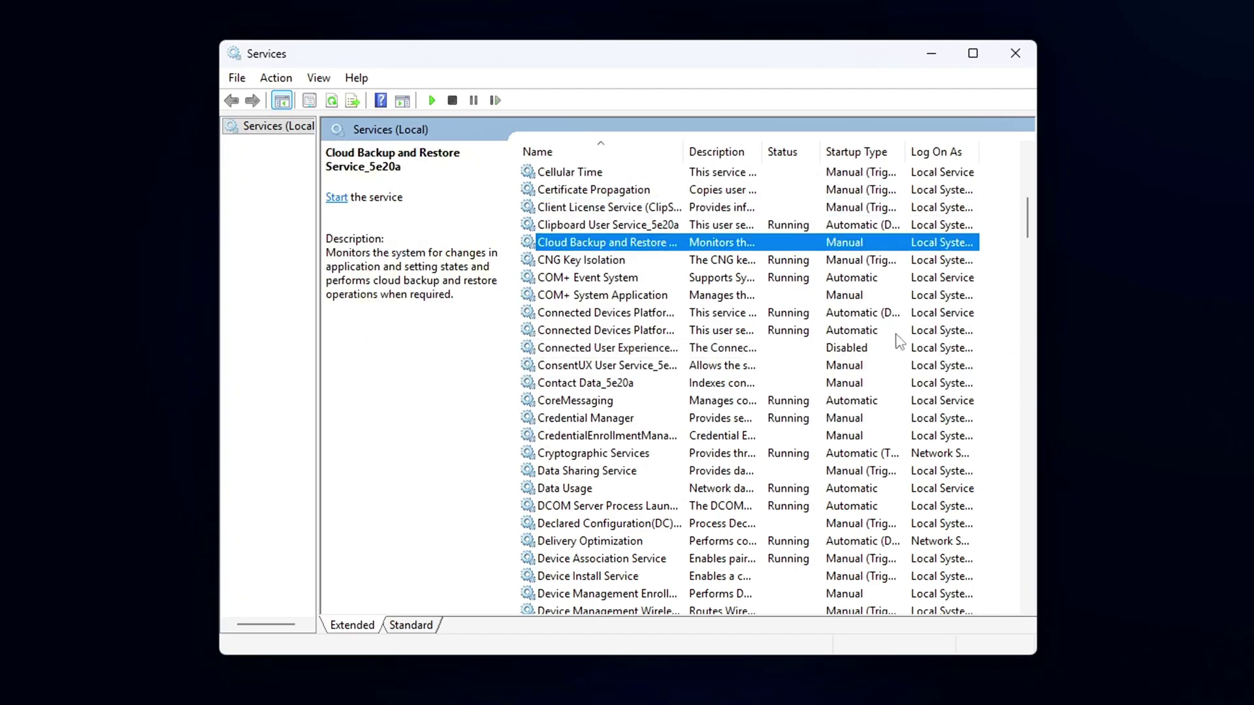
key(Down)
key(Down)
key(Down)
key(Down)
key(Down)
key(Down)
key(Down)
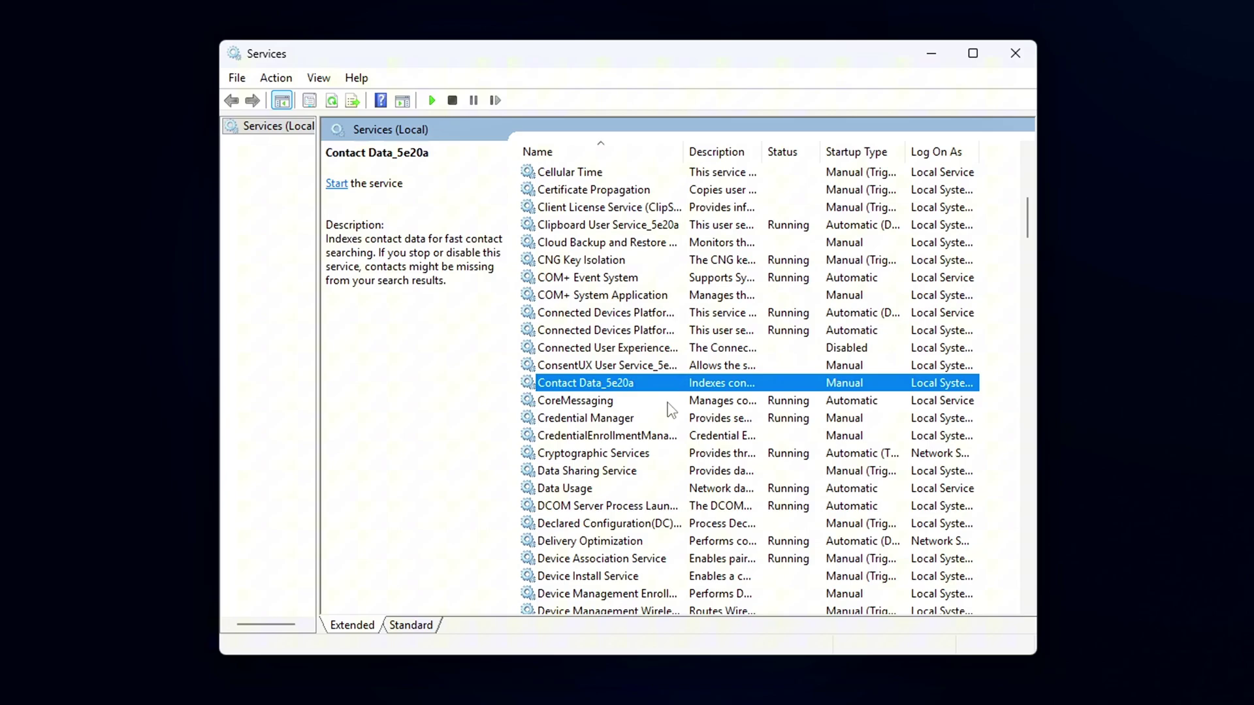
key(c)
key(c)
key(c)
key(c)
key(c)
key(c)
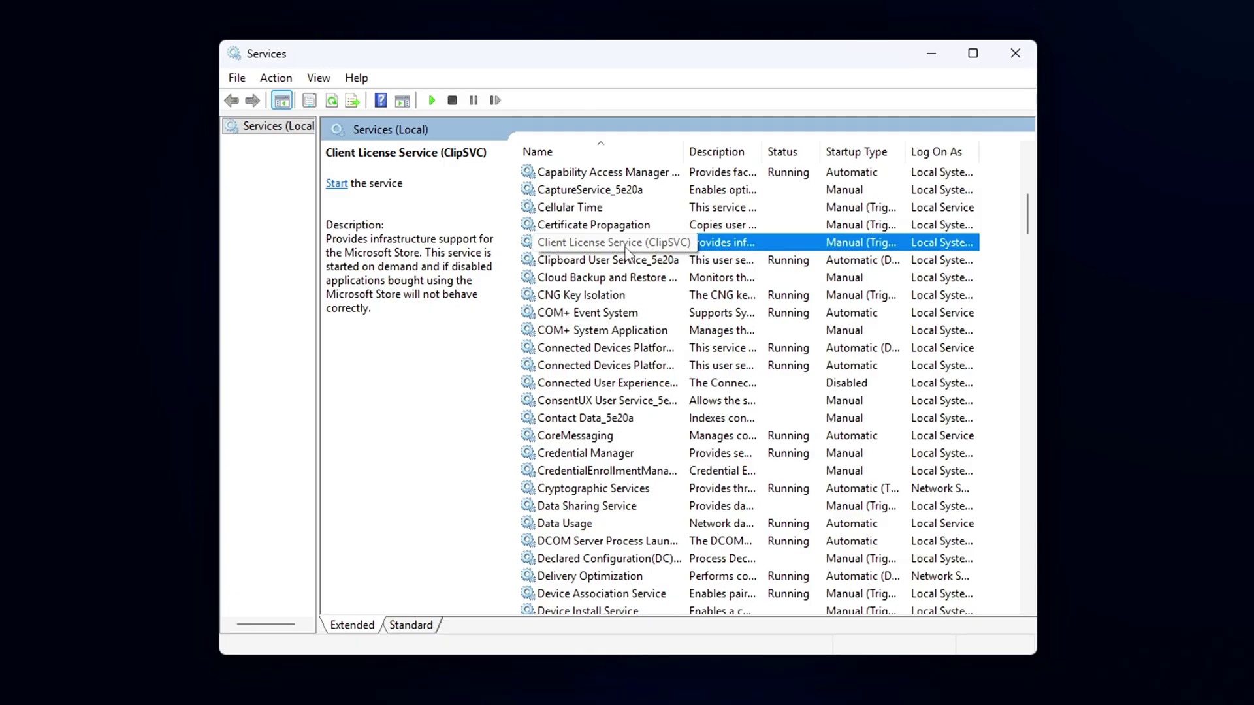
right_click(625, 250)
click(683, 426)
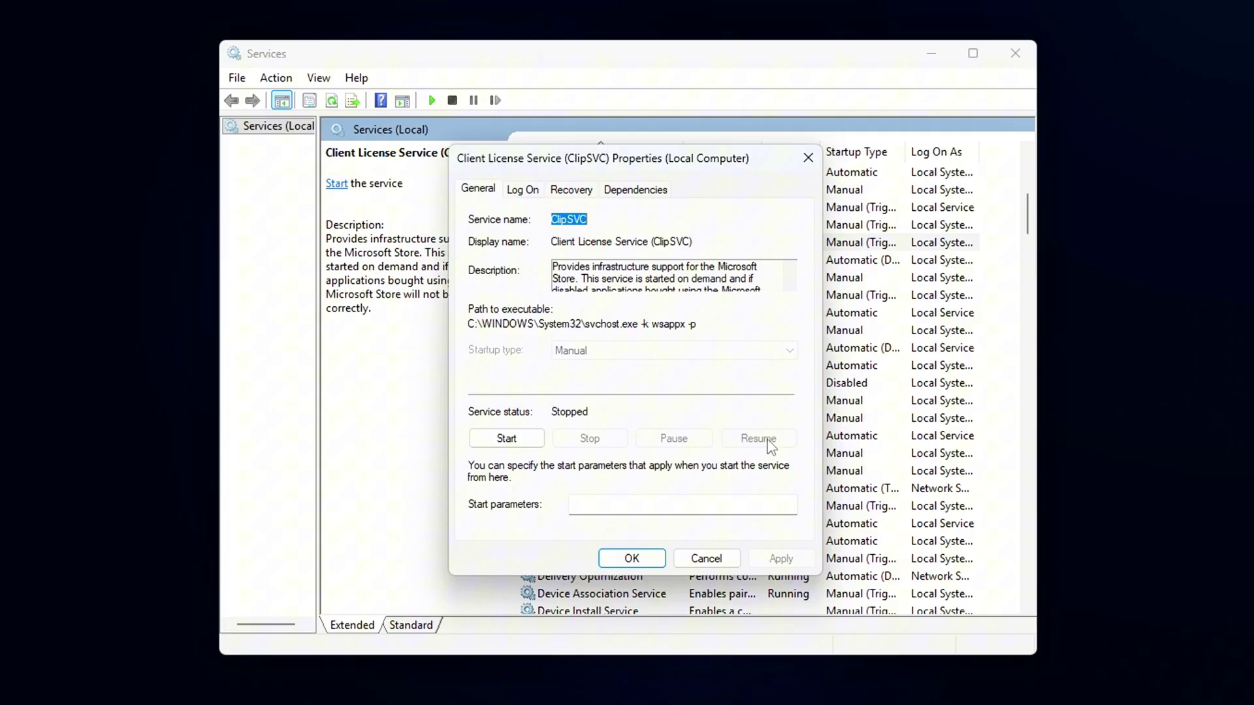
click(647, 559)
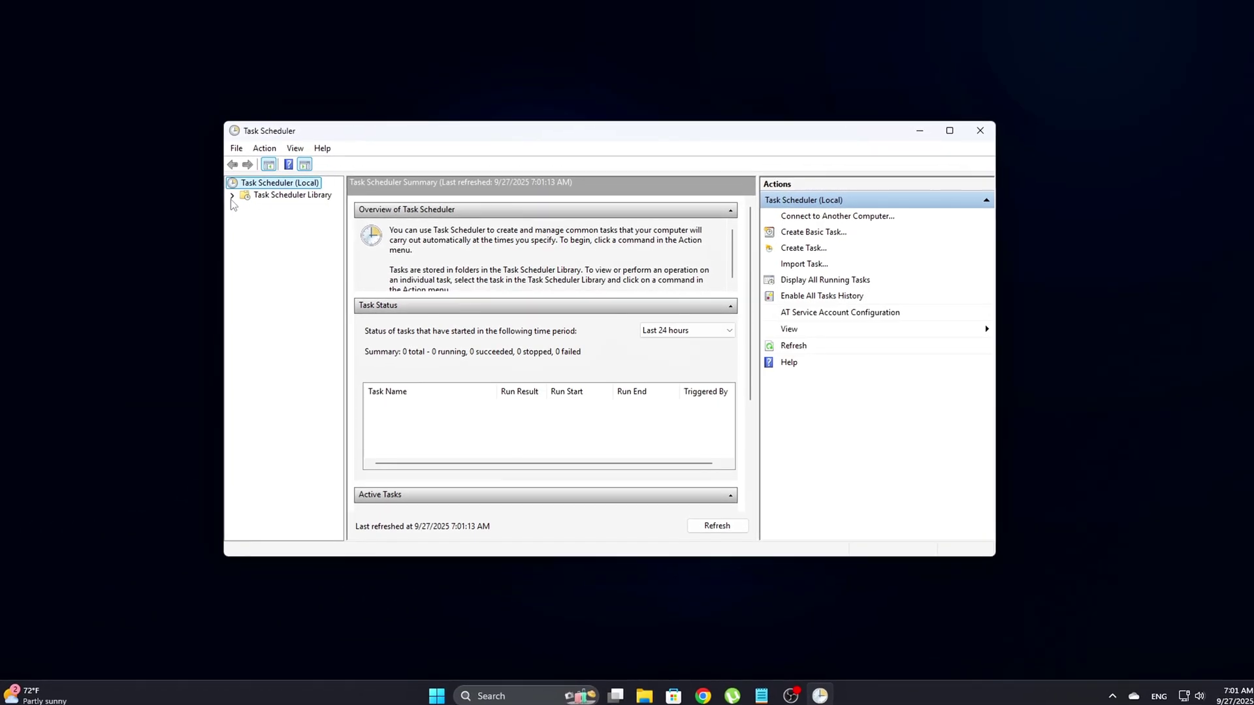
- Expand Task Scheduler Library > Microsoft > Windows and disable Microsoft Compatibility Appraiser
click(225, 192)
click(239, 217)
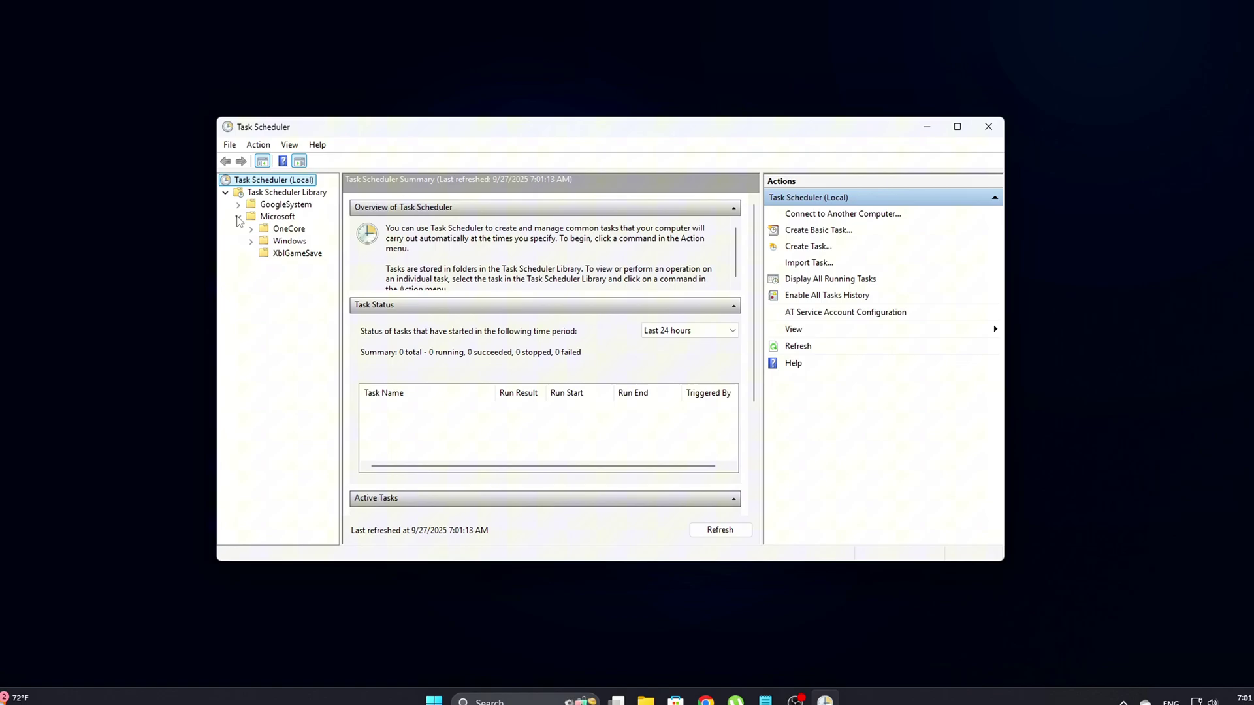
click(251, 241)
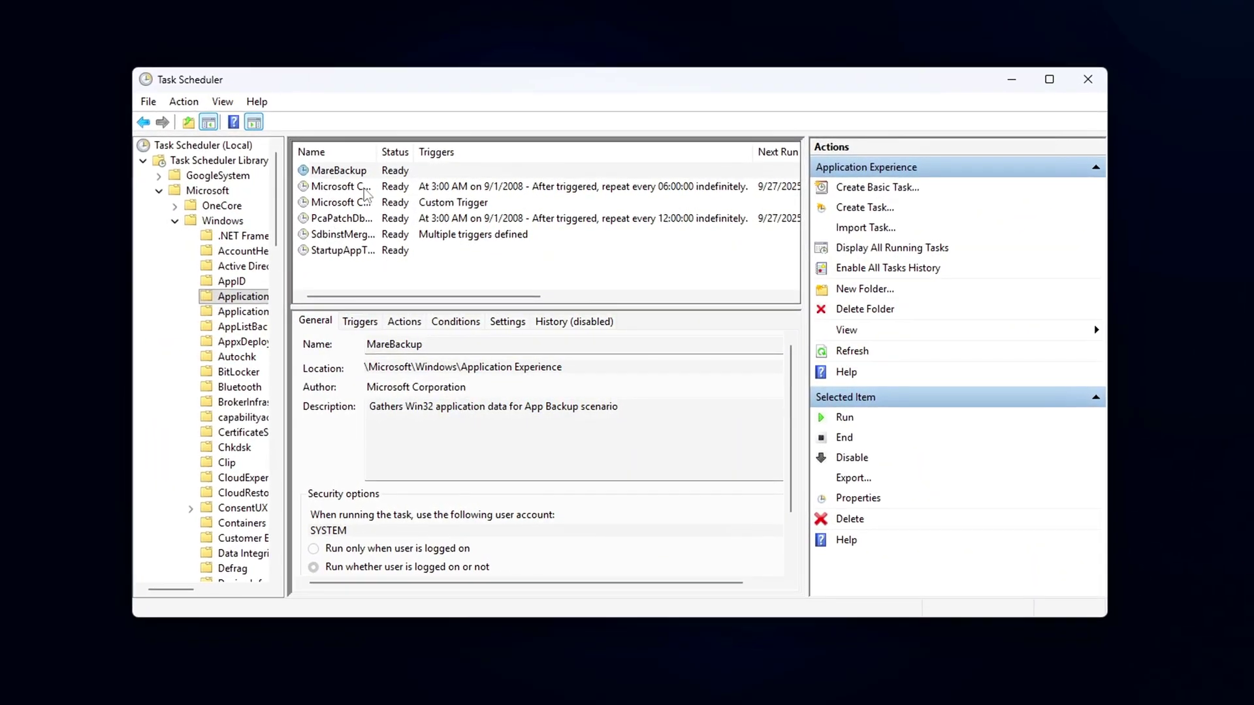
click(351, 190)
right_click(353, 187)
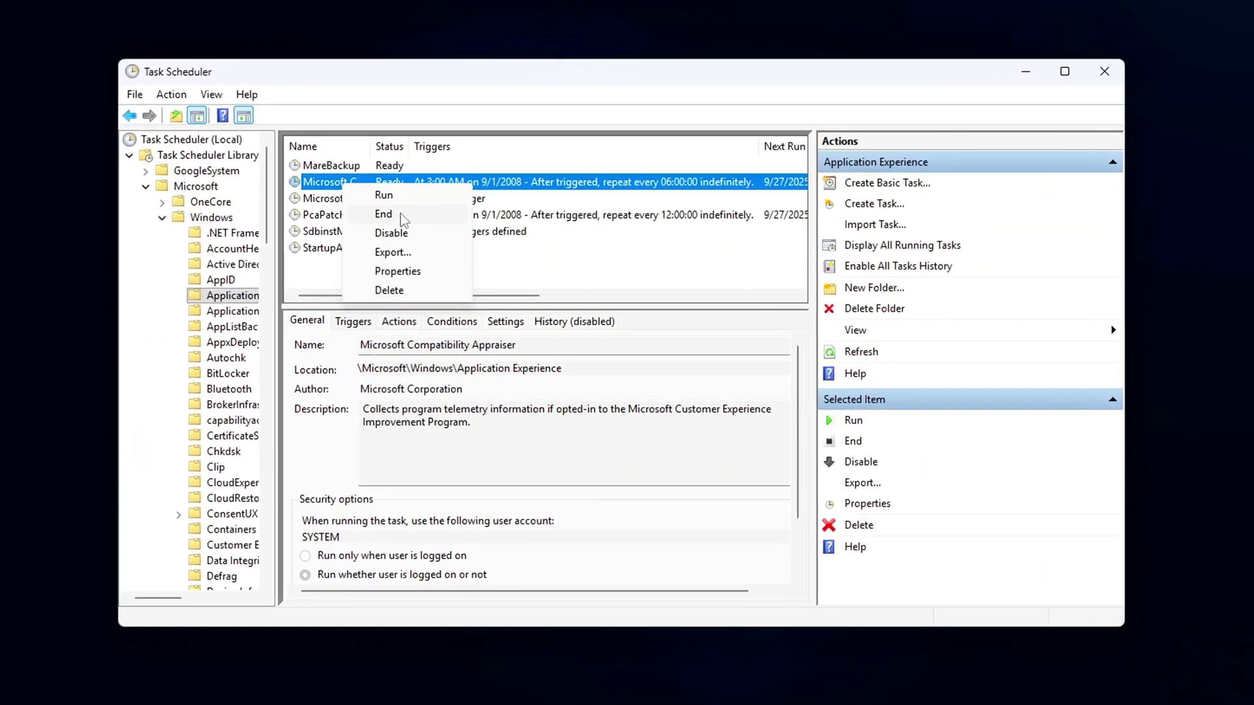
click(376, 230)
- Disable Microsoft Compatibility Appraiser Exp, then review the SdbinstMergeDbTask task's details
click(334, 196)
right_click(334, 195)
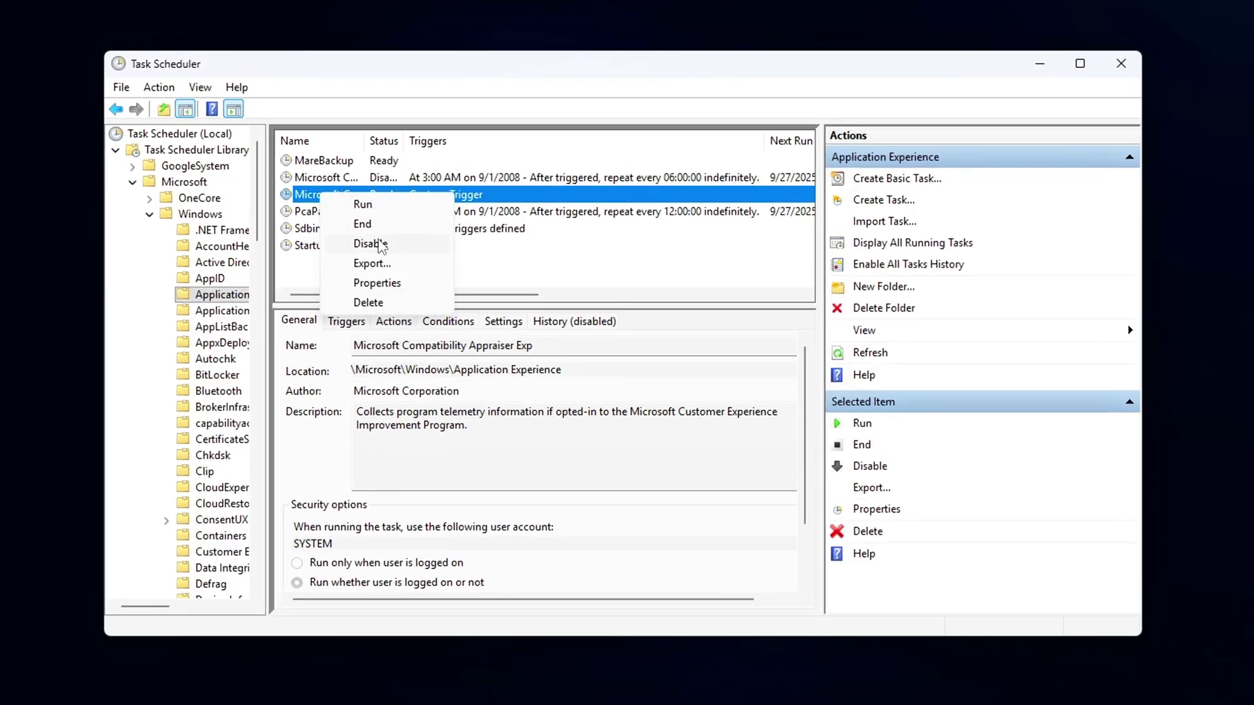
click(366, 245)
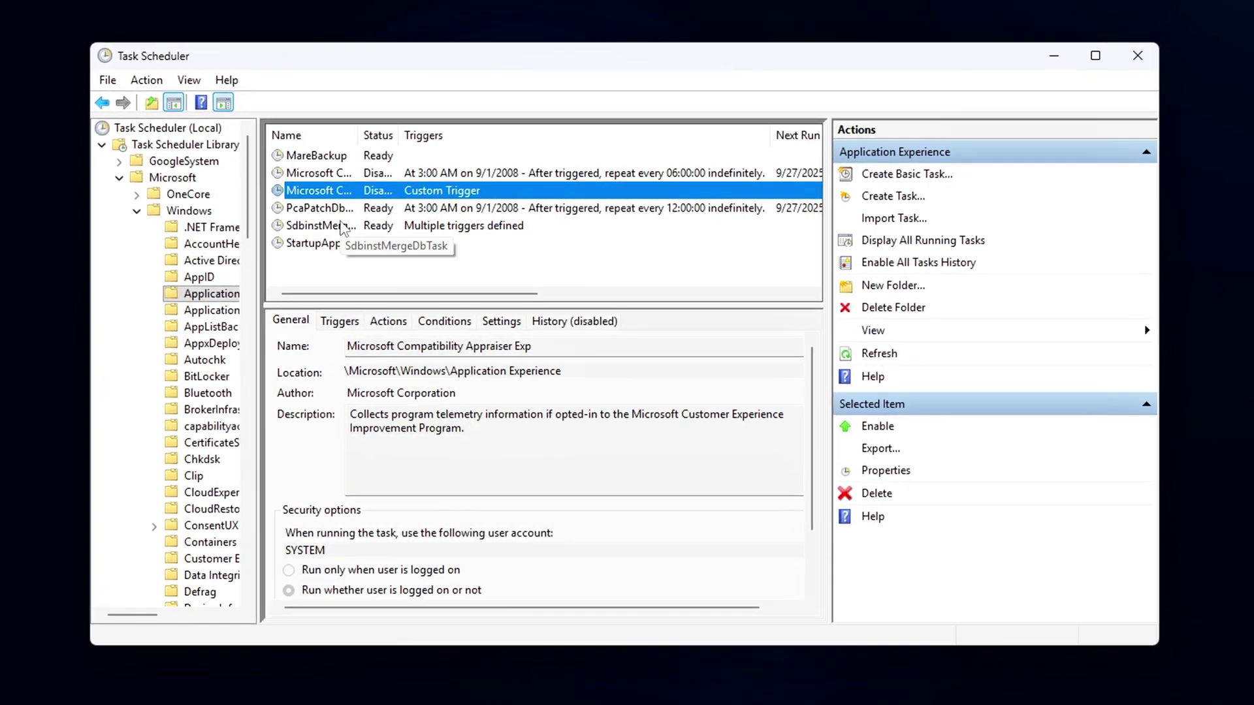
click(320, 227)
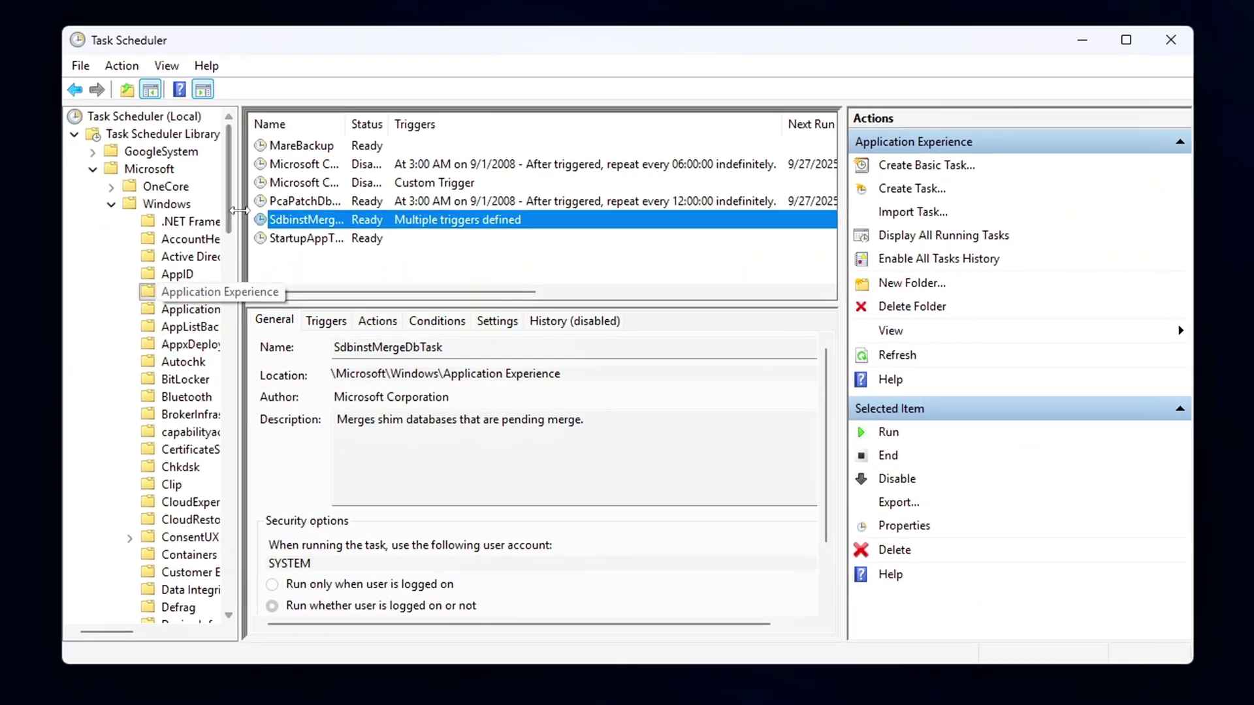
scroll(239, 276, down, 6)
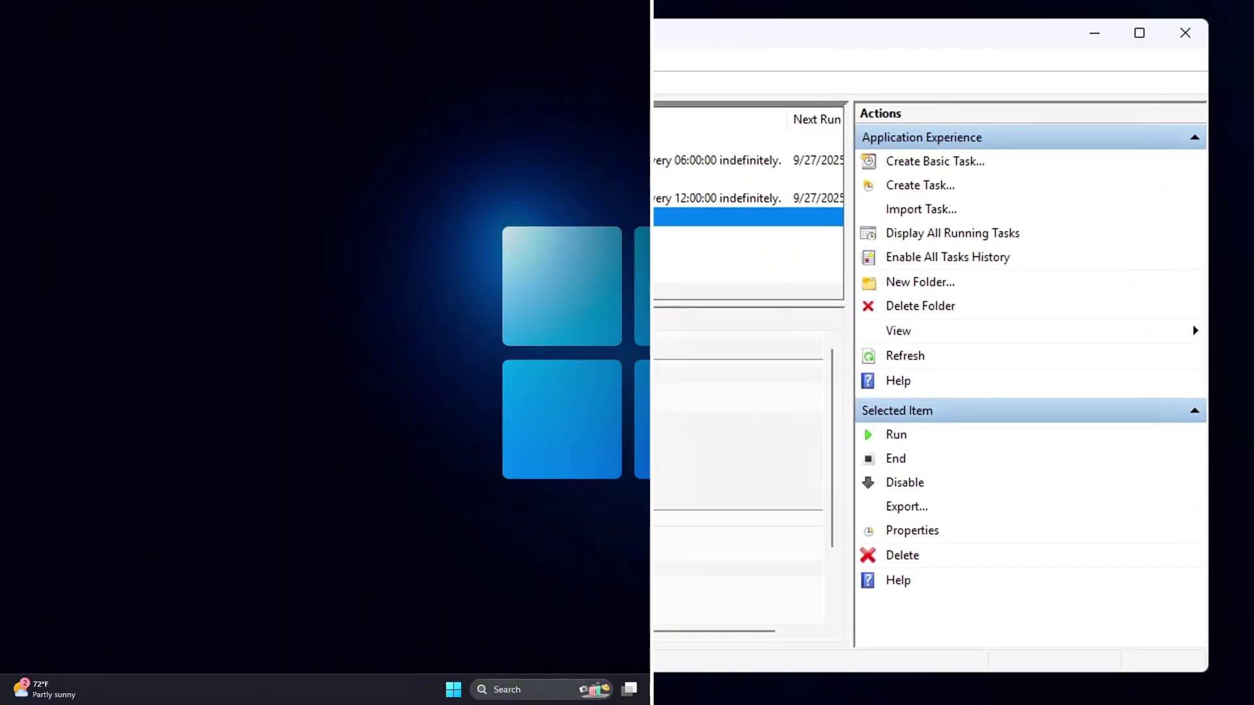
- Launch Task Scheduler by running taskschd.msc from the Win+R box
key(super+r)
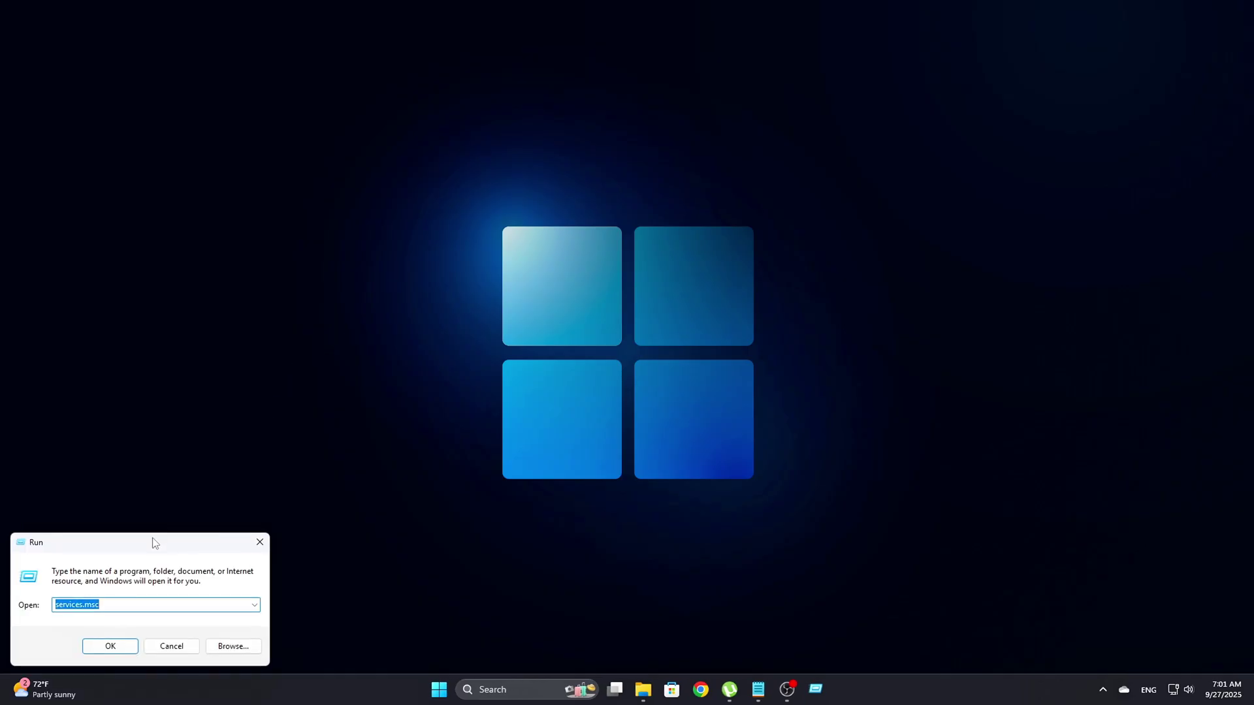
drag(154, 540, 620, 261)
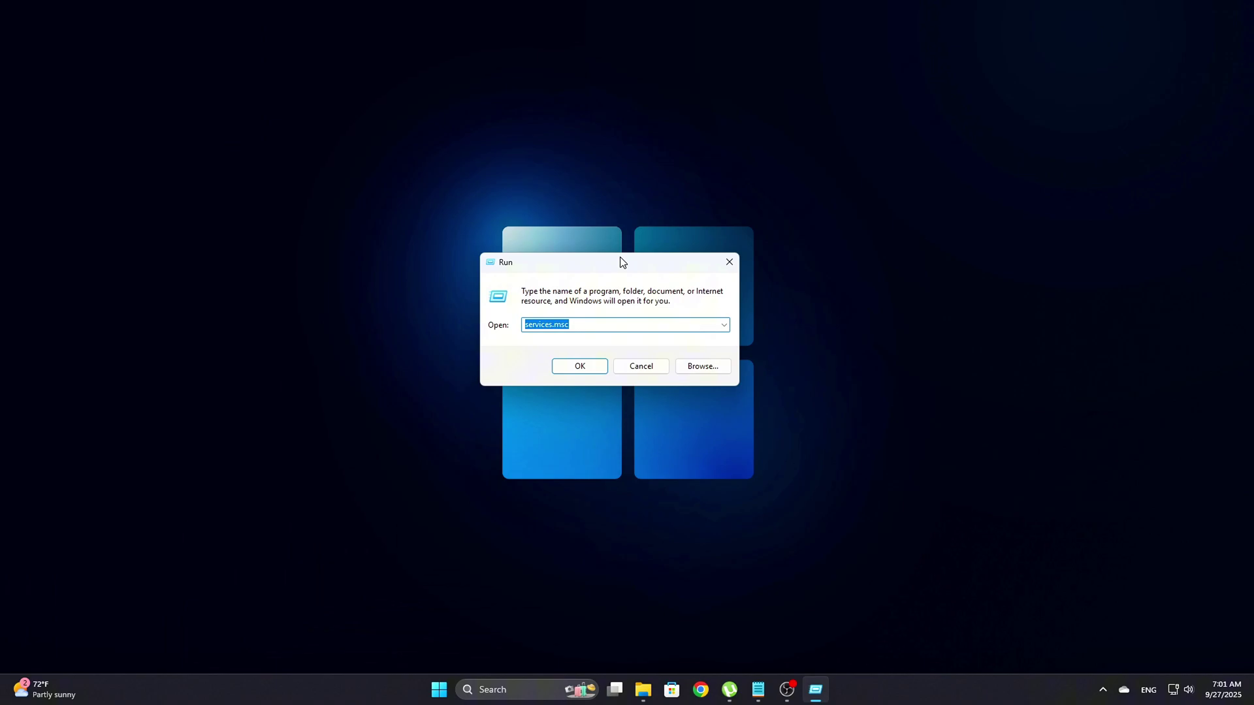
drag(621, 261, 602, 237)
text(taskschd.msc)
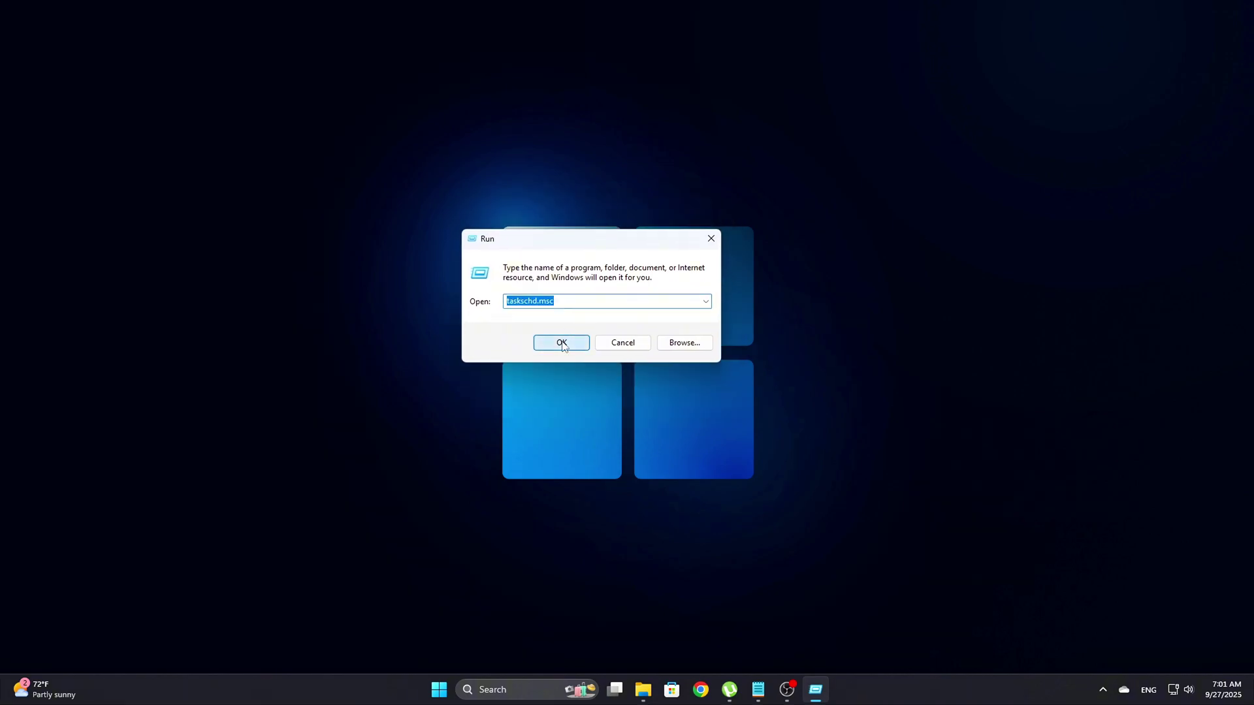
click(562, 343)
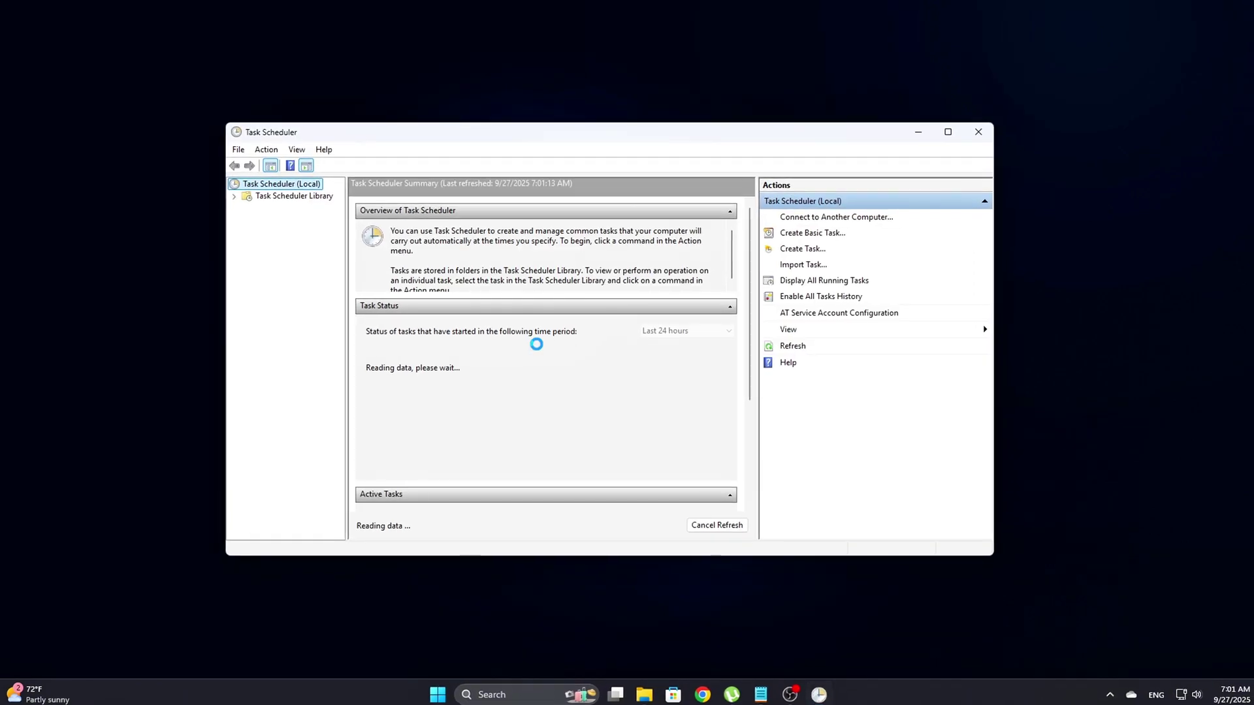
- Expand Task Scheduler Library > Microsoft > Windows and select Application Experience
click(209, 189)
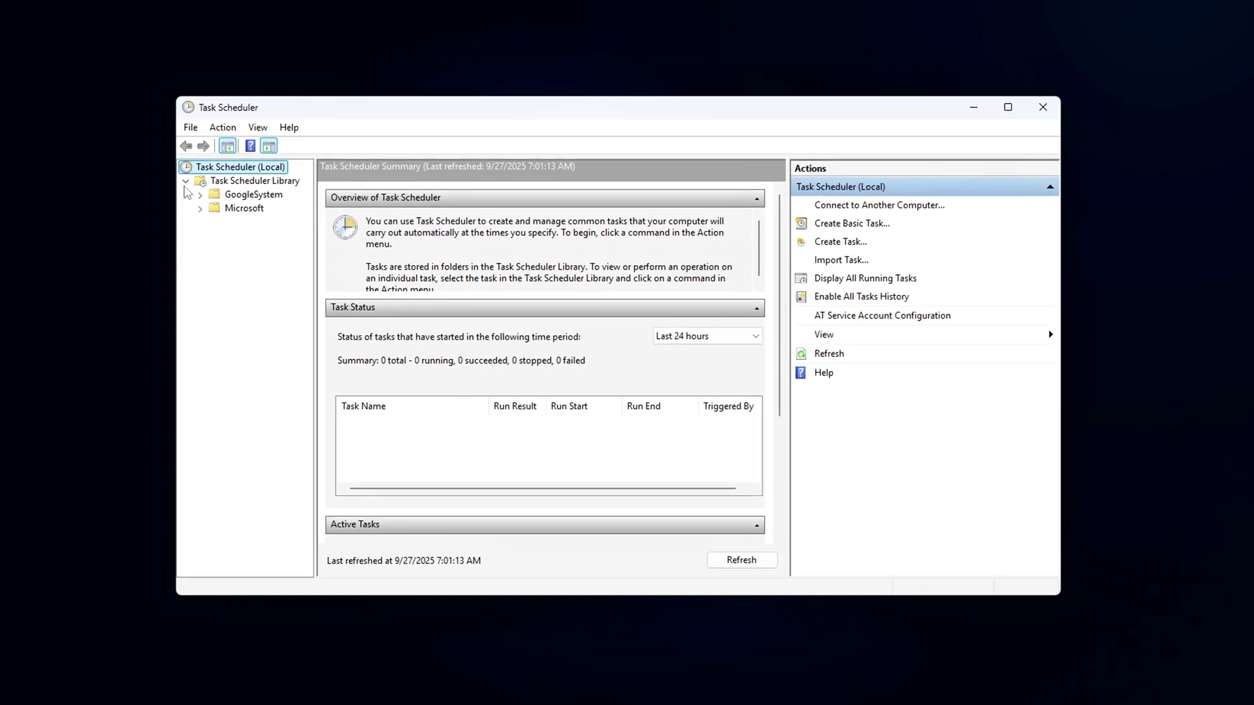
click(223, 213)
click(192, 232)
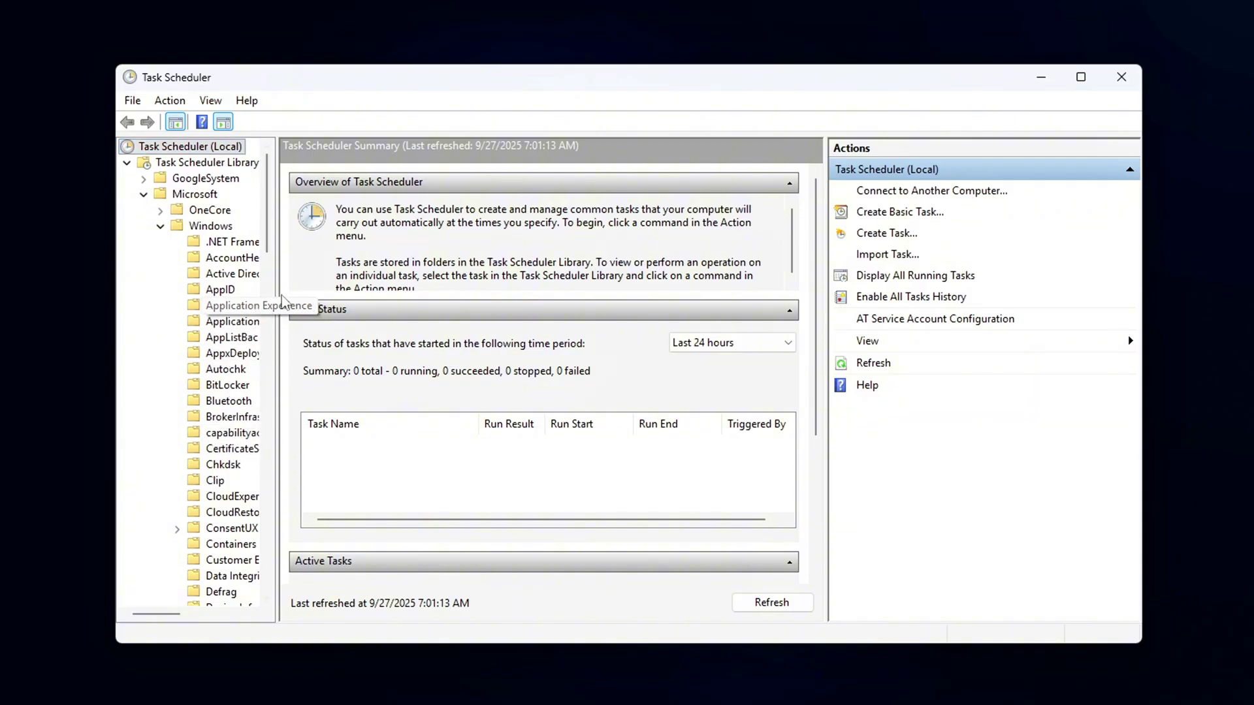
click(228, 308)
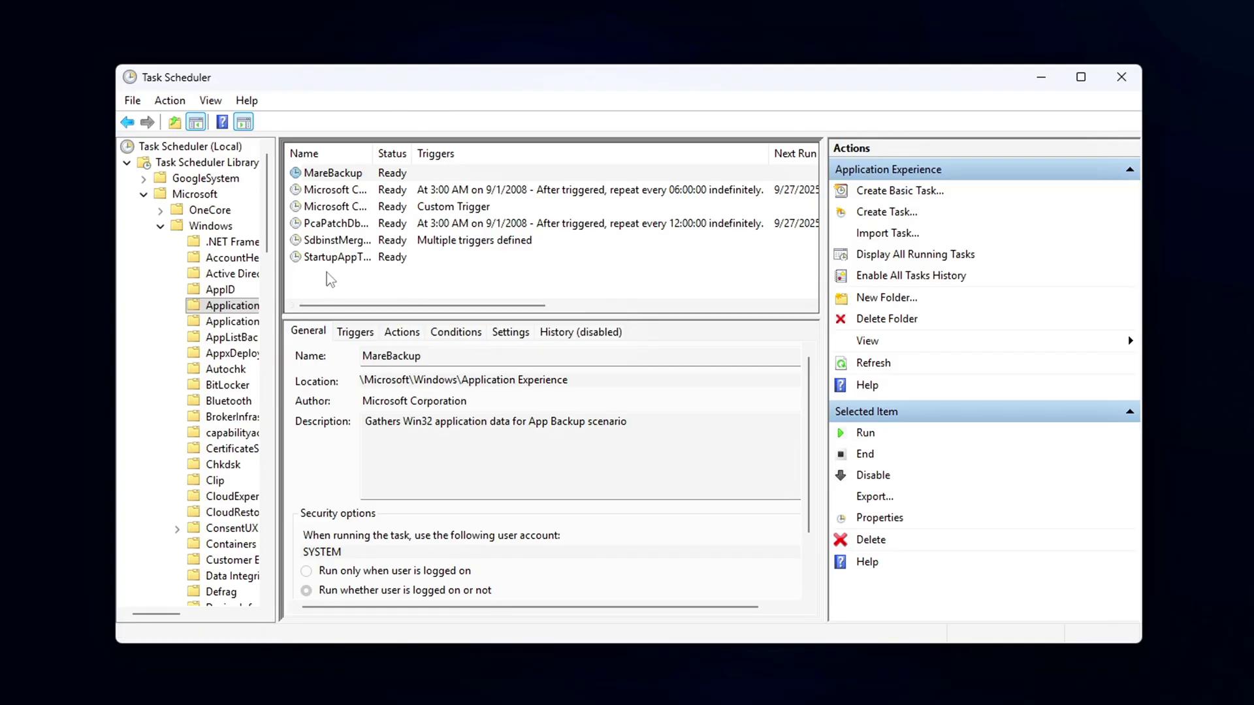
- Disable Microsoft Compatibility Appraiser and Microsoft Compatibility Appraiser Exp
click(350, 173)
click(349, 189)
right_click(346, 191)
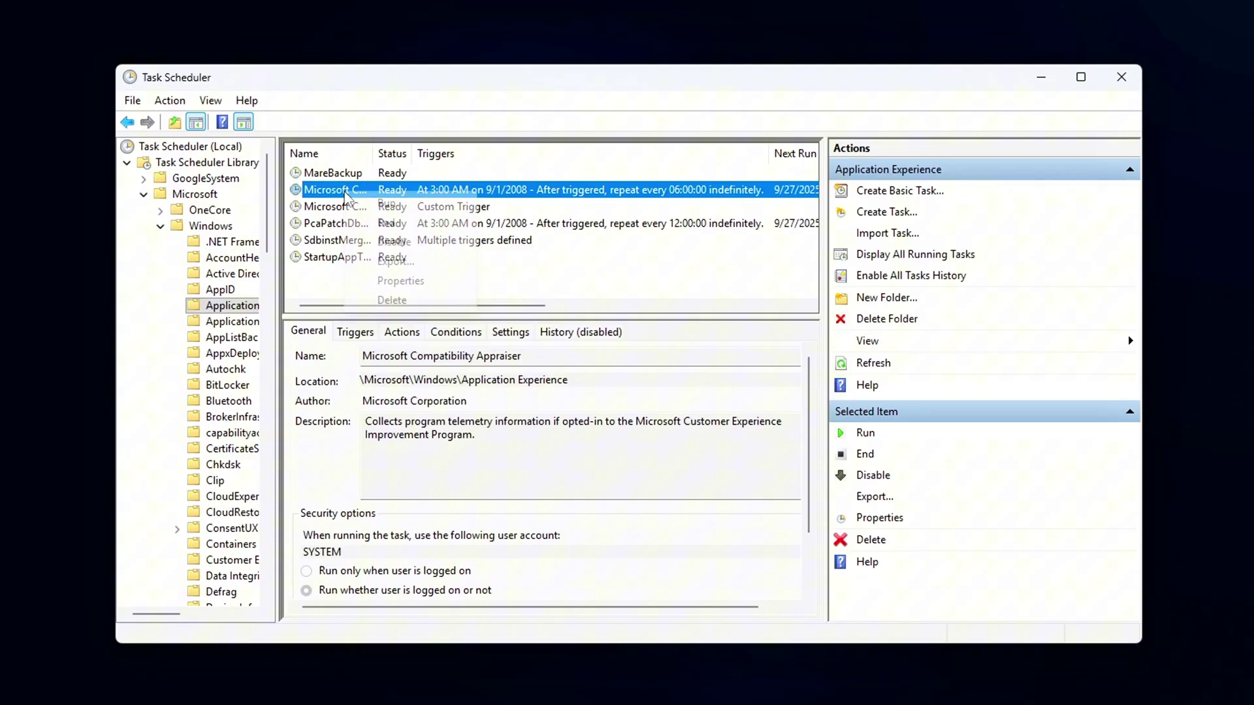
click(394, 243)
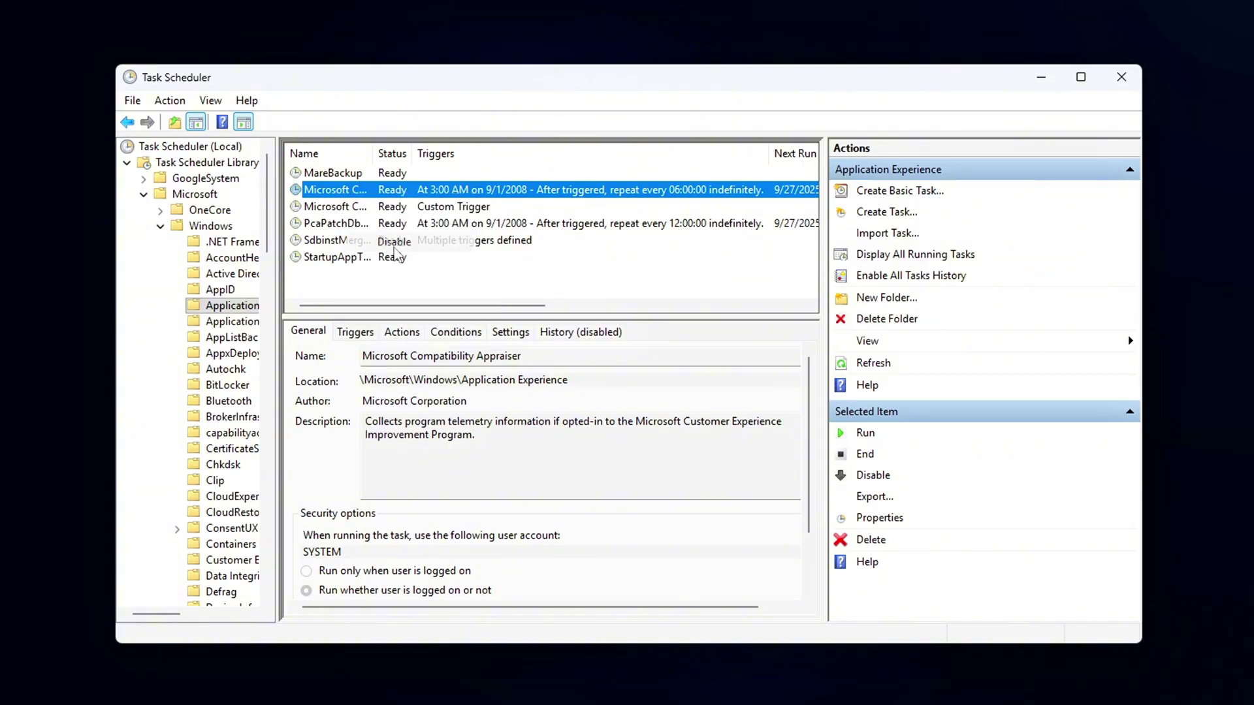
right_click(331, 210)
click(377, 257)
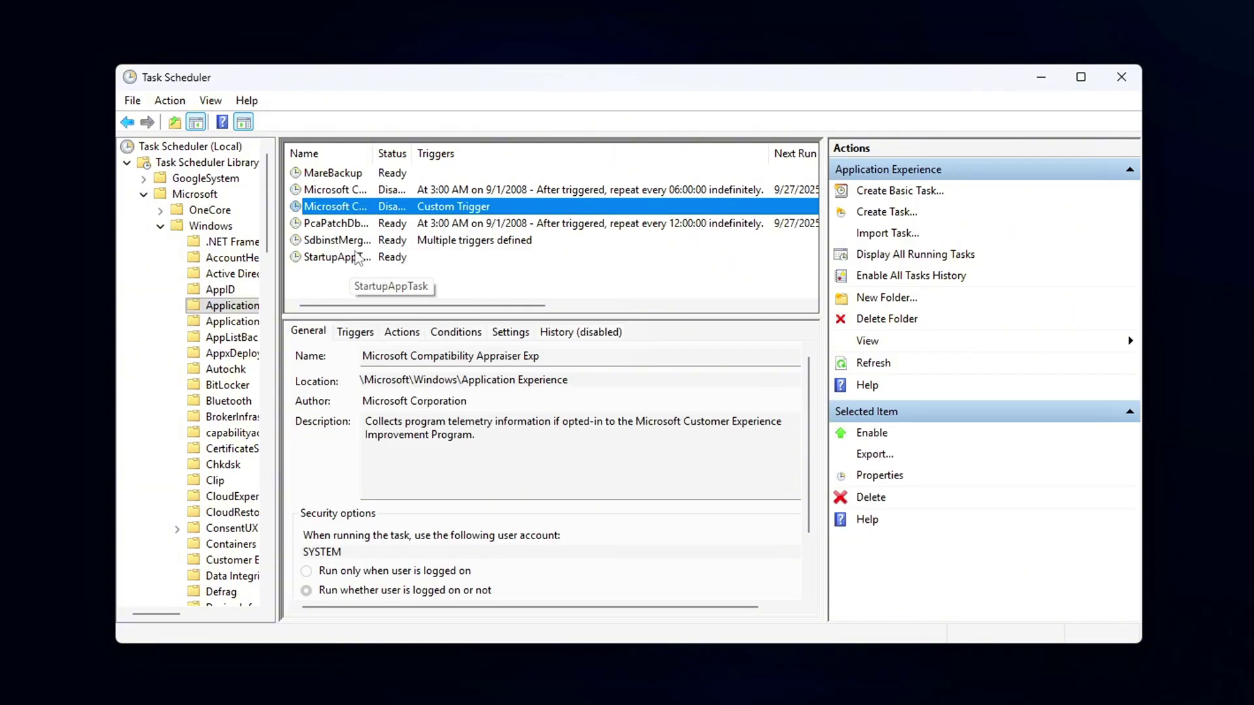
- Inspect the SdbinstMergeDbTask task's details
click(361, 240)
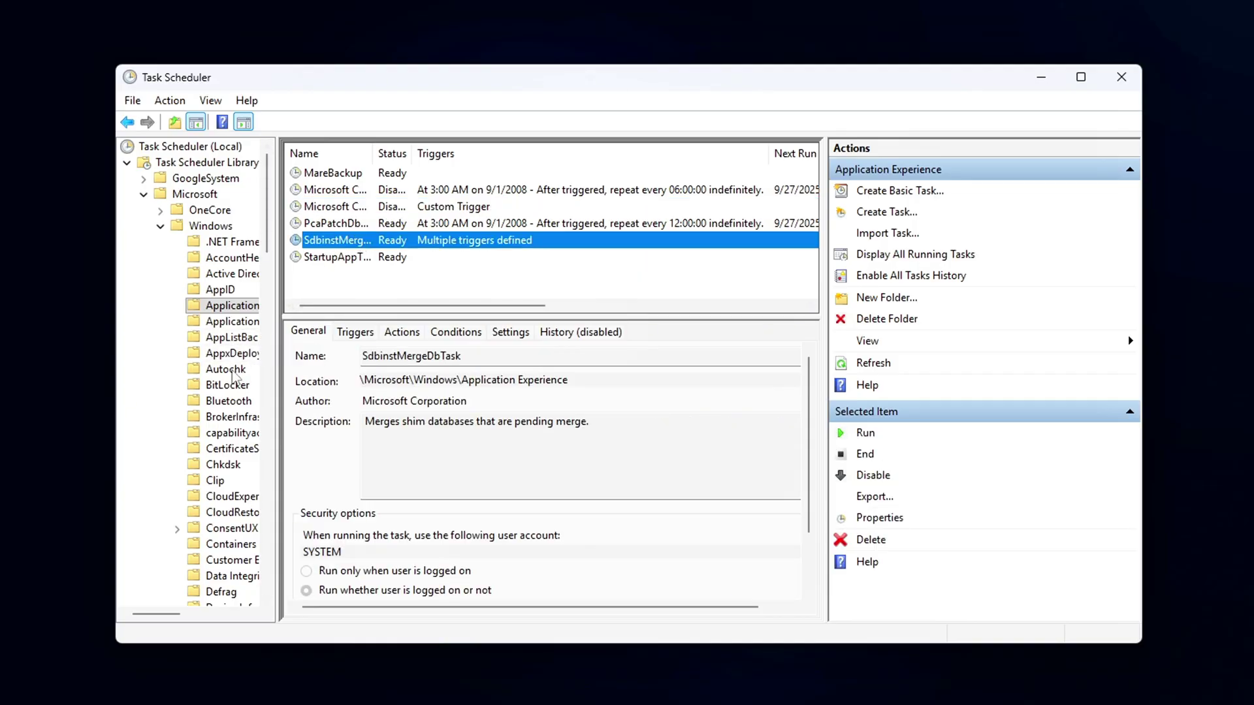
drag(273, 239, 276, 421)
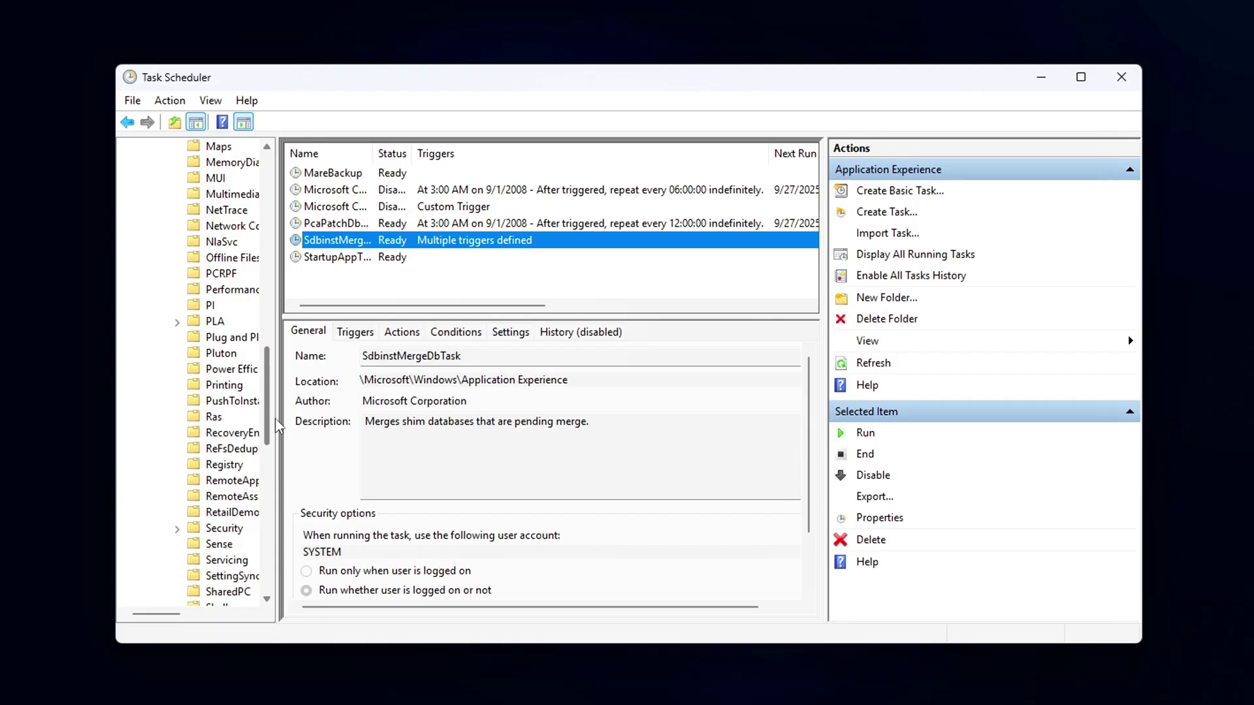
drag(276, 426, 267, 271)
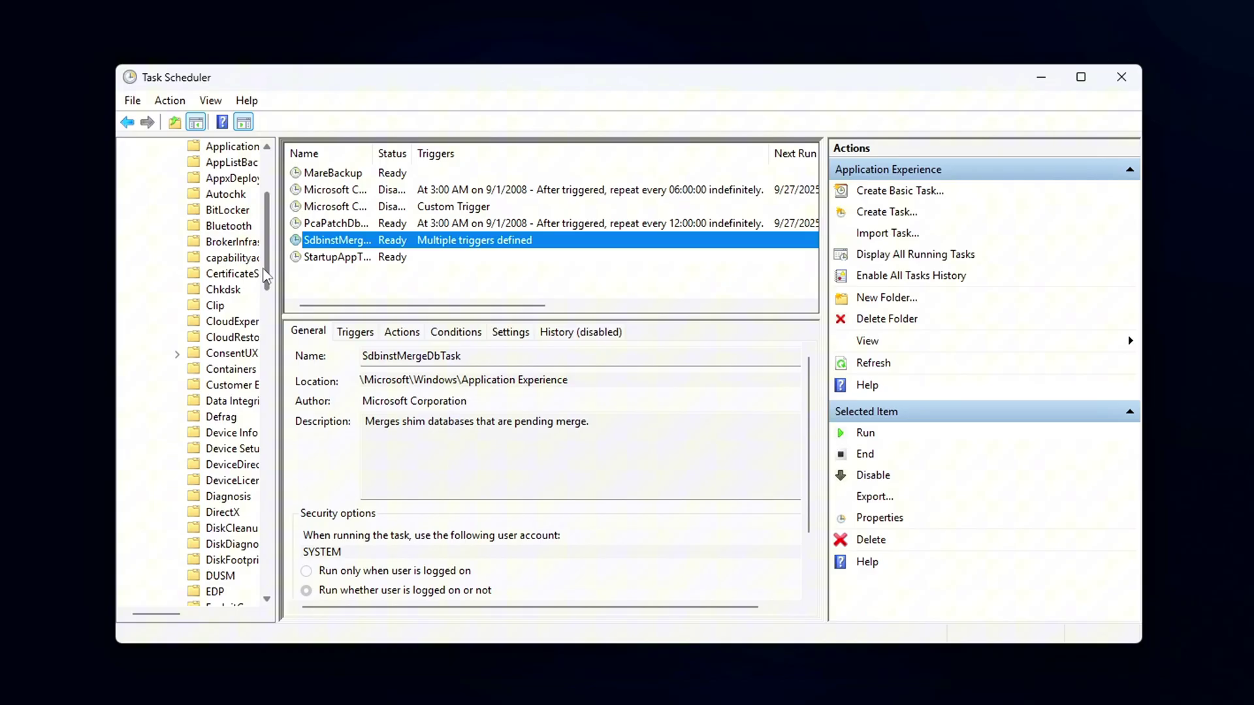
- Disable the Consolidator and UsbCeip tasks, then select QueueReporting under Windows Error Reporting
click(231, 385)
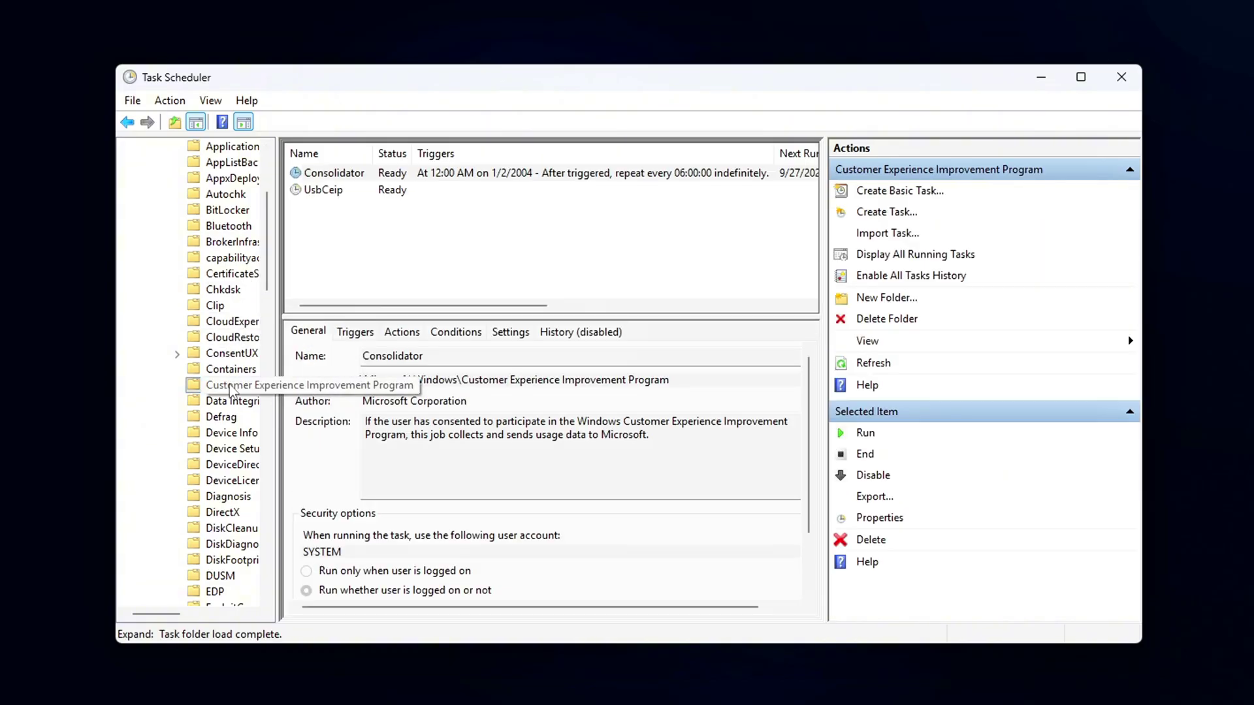
drag(335, 257, 330, 155)
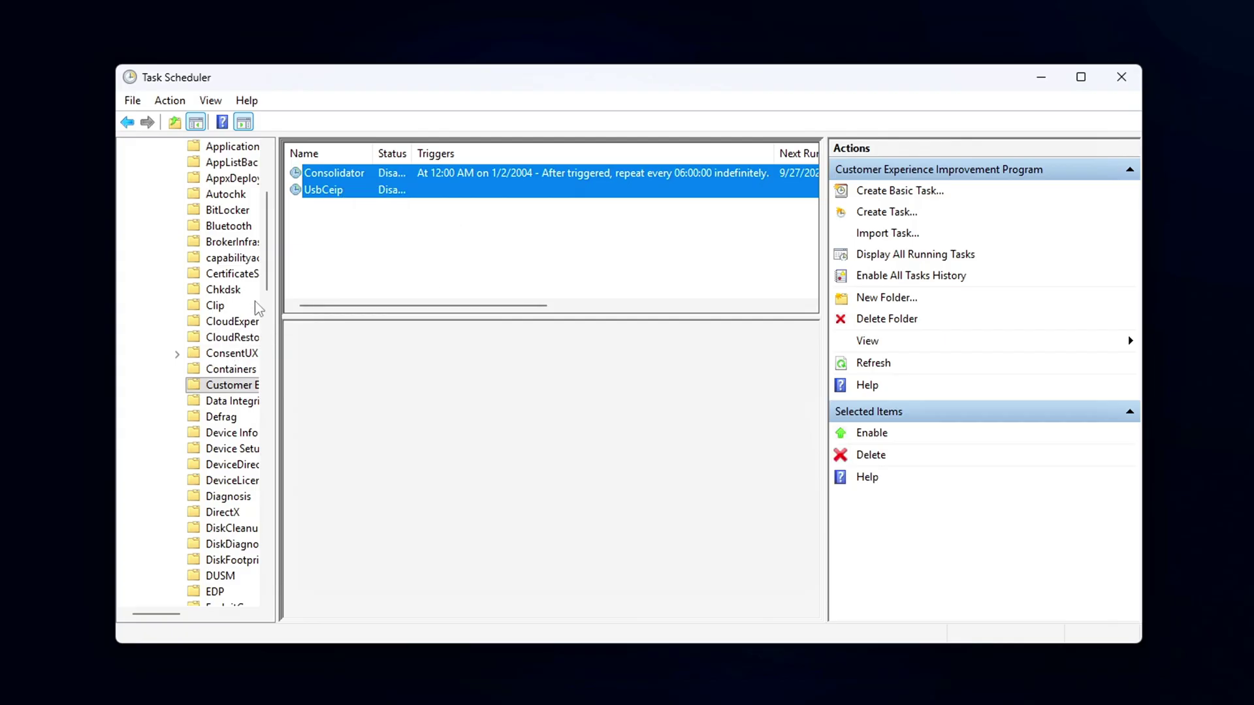
drag(274, 250, 269, 544)
click(232, 401)
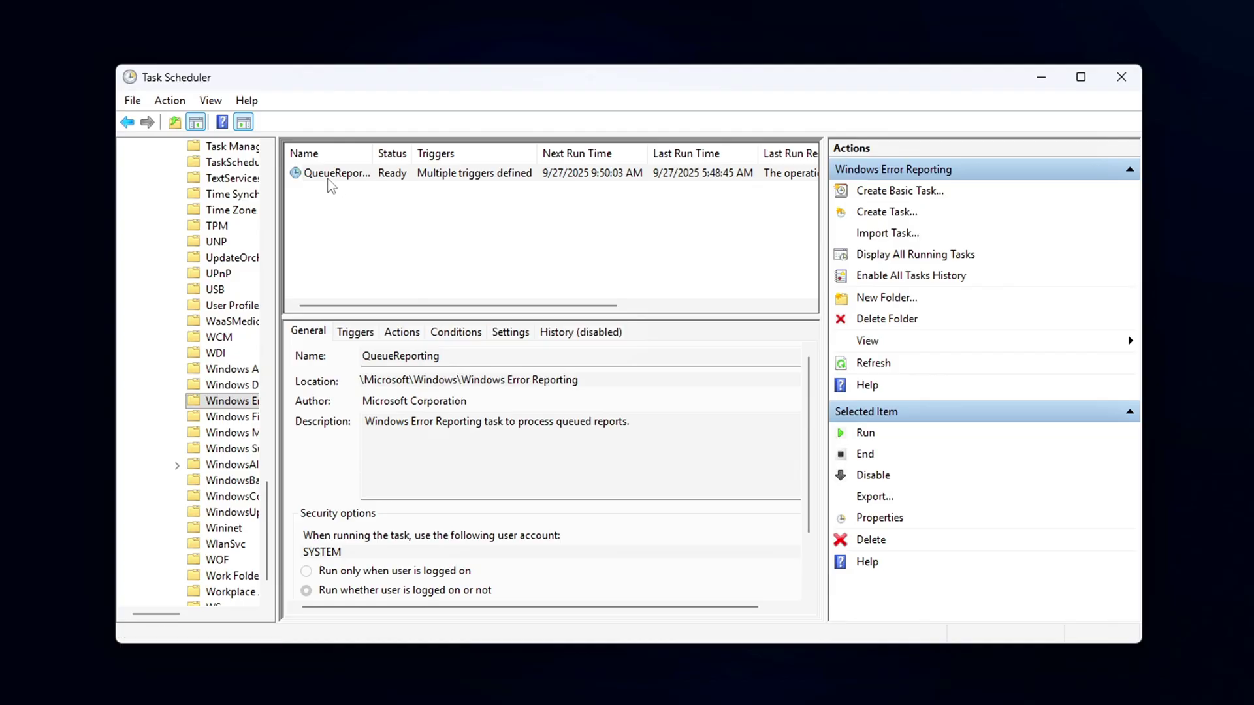
click(320, 174)
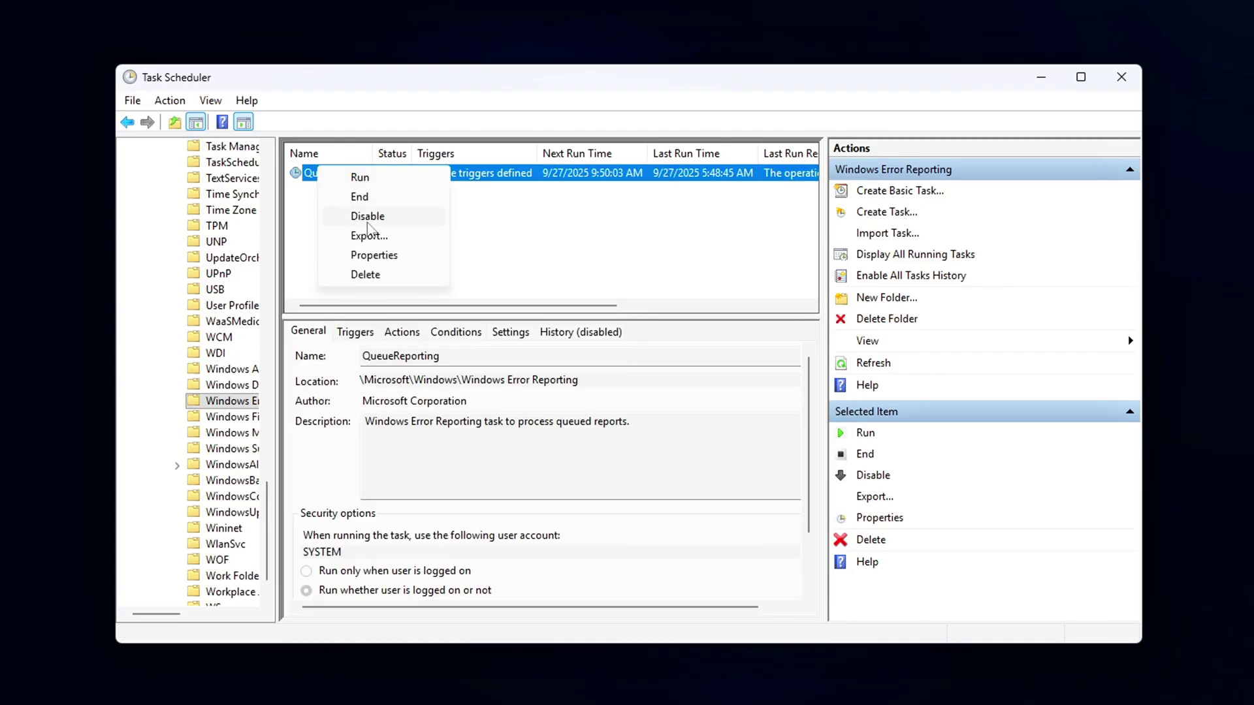
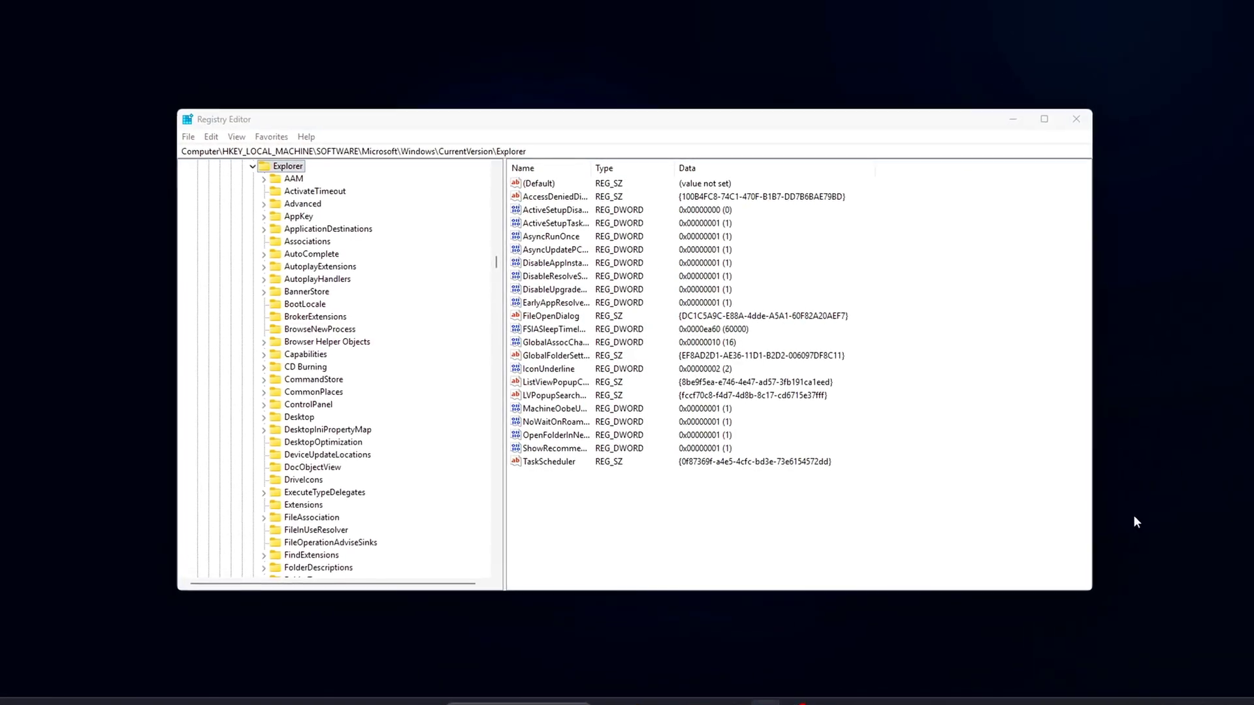
- Name the new DWORD DisableWinRTDlls and set its value data to 1
click(647, 521)
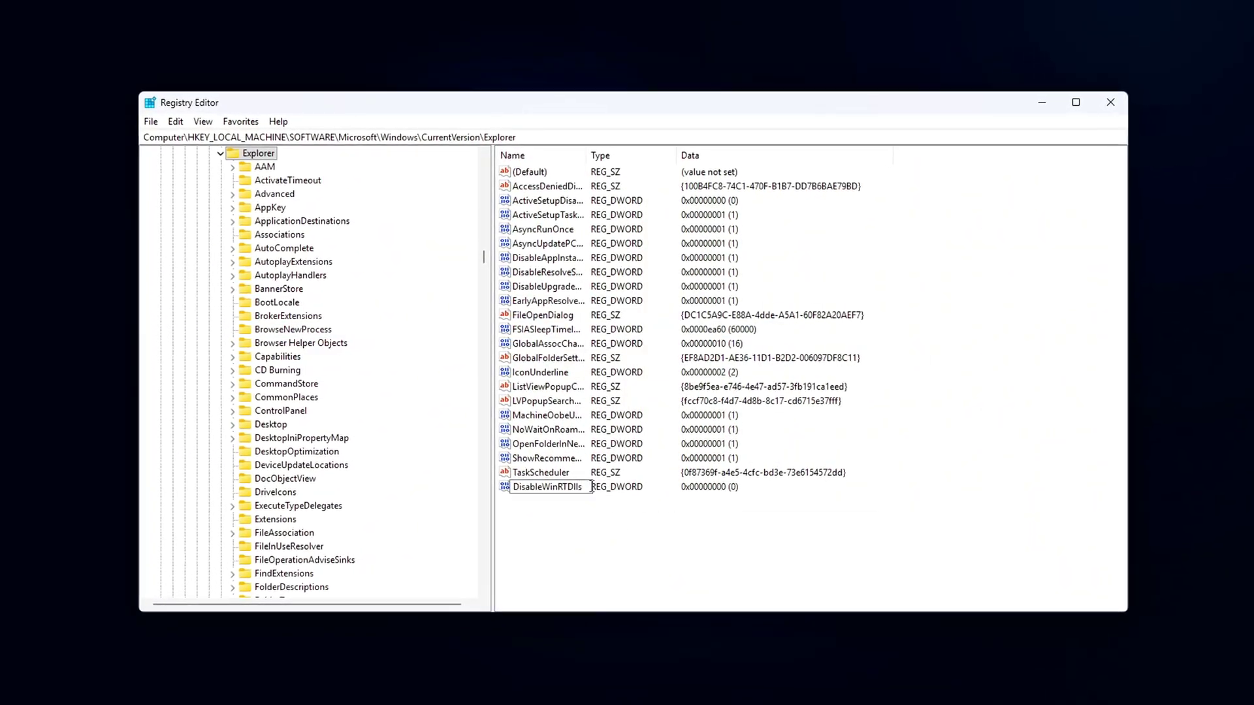
key(Return)
key(Return)
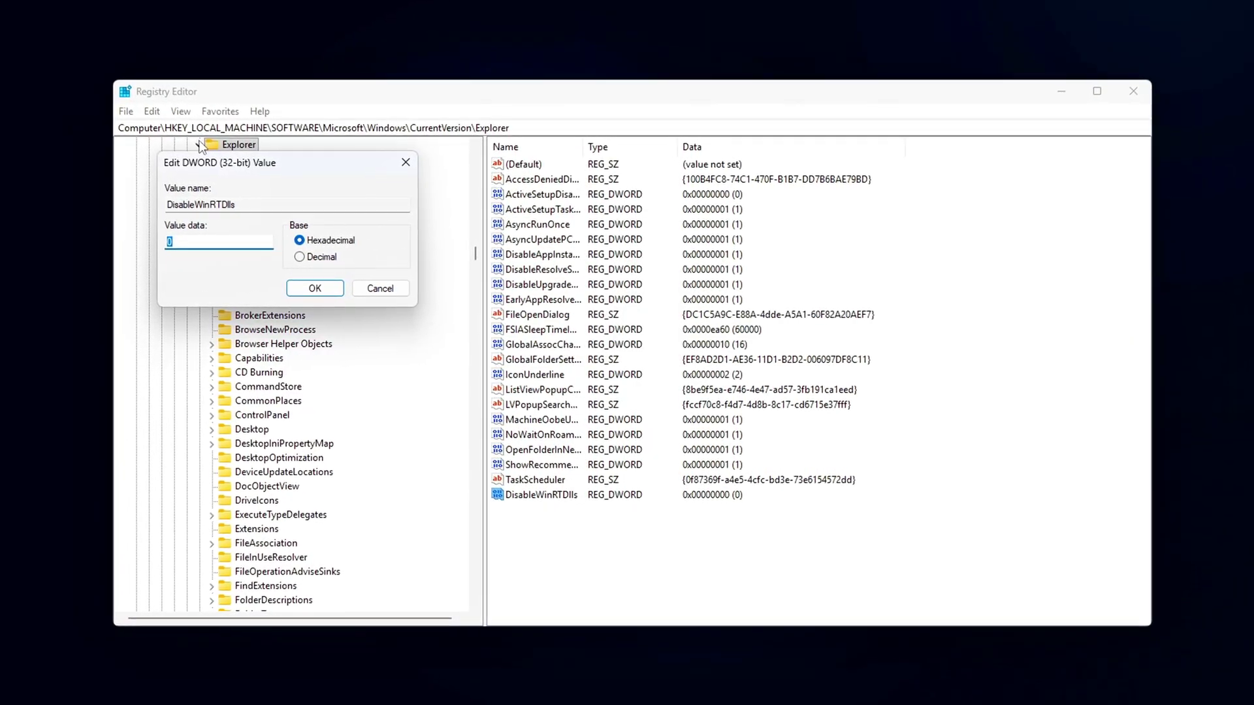
drag(212, 164, 603, 342)
text(1)
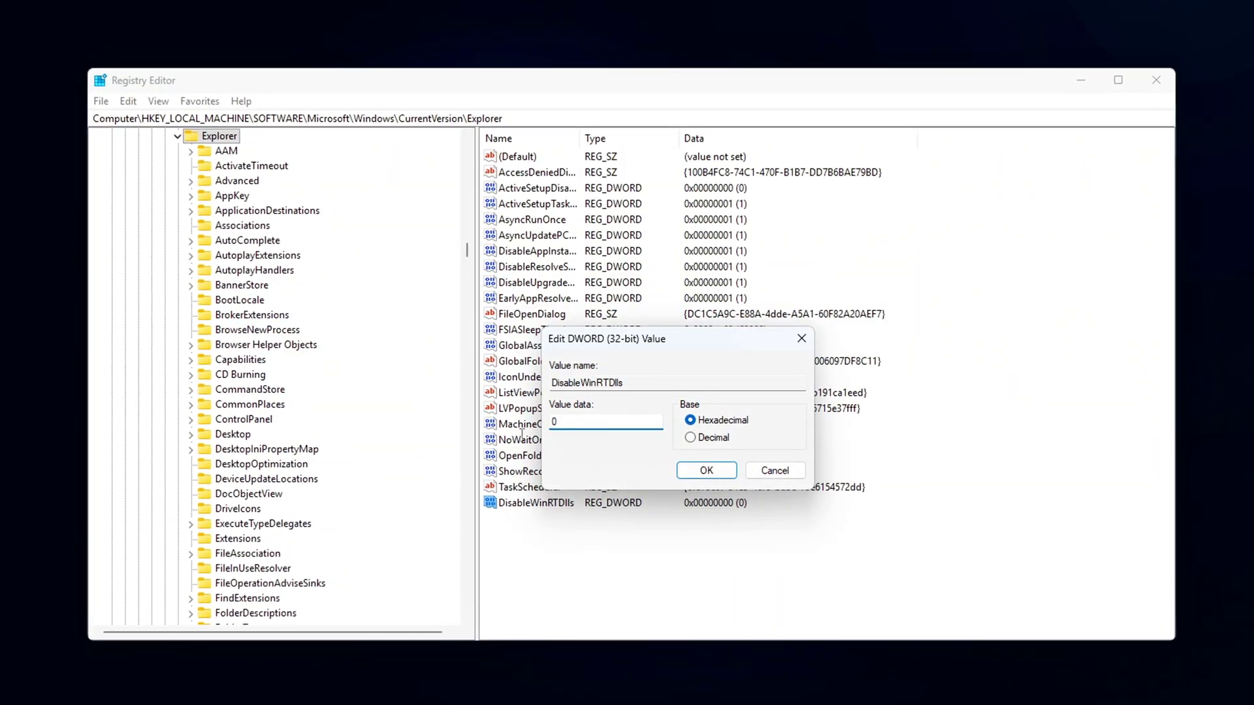
double_click(599, 425)
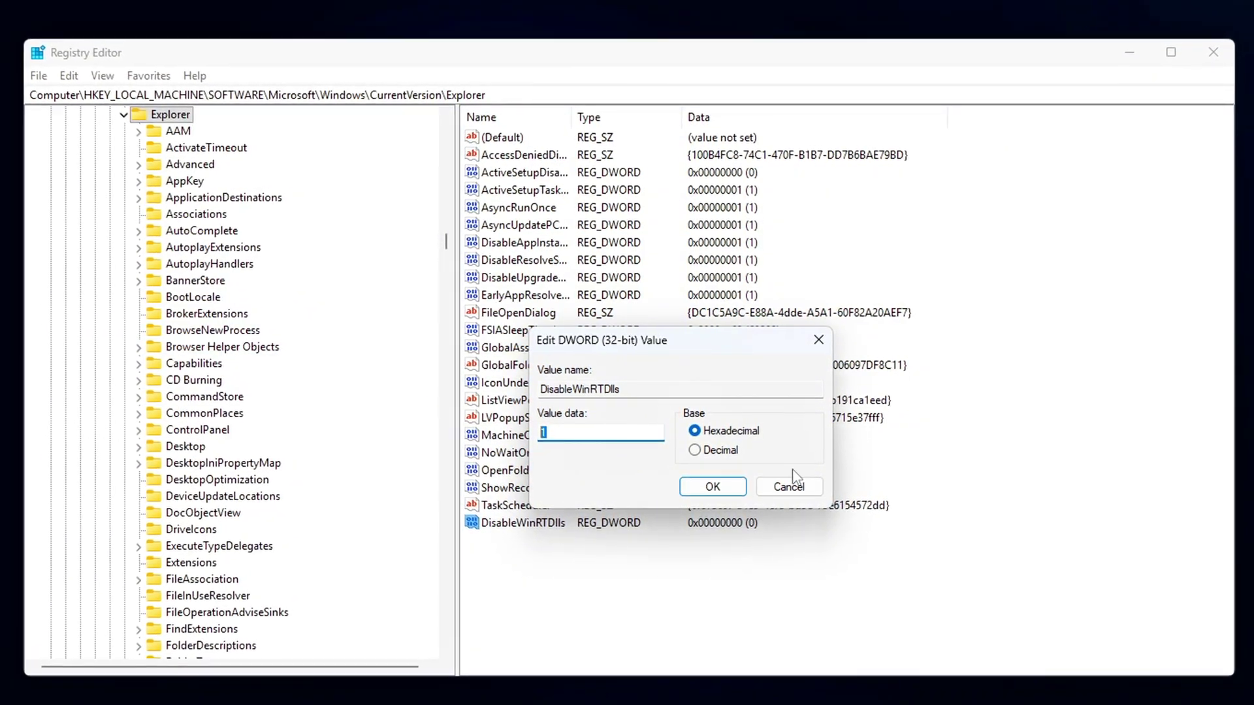
key(Return)
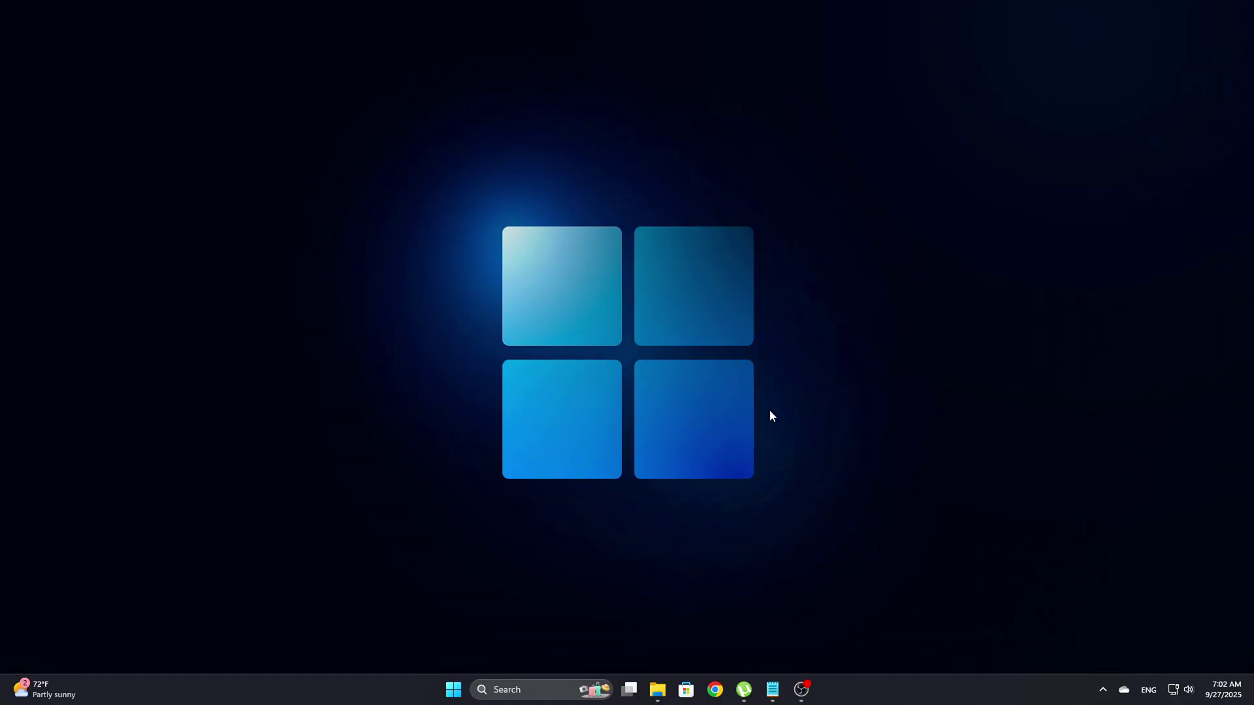
- Relaunch regedit from Run and jump to HKLM\SOFTWARE\Microsoft\Windows\CurrentVersion\Explorer
key(super+r)
drag(139, 544, 578, 278)
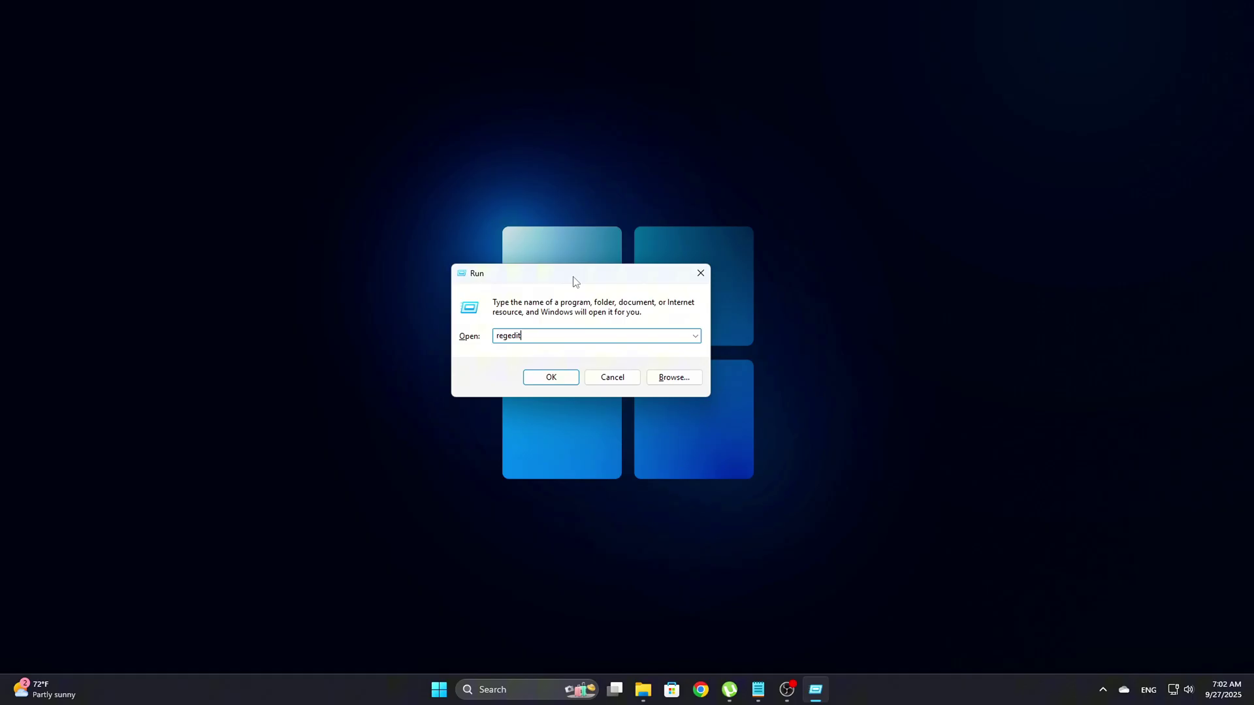
key(Return)
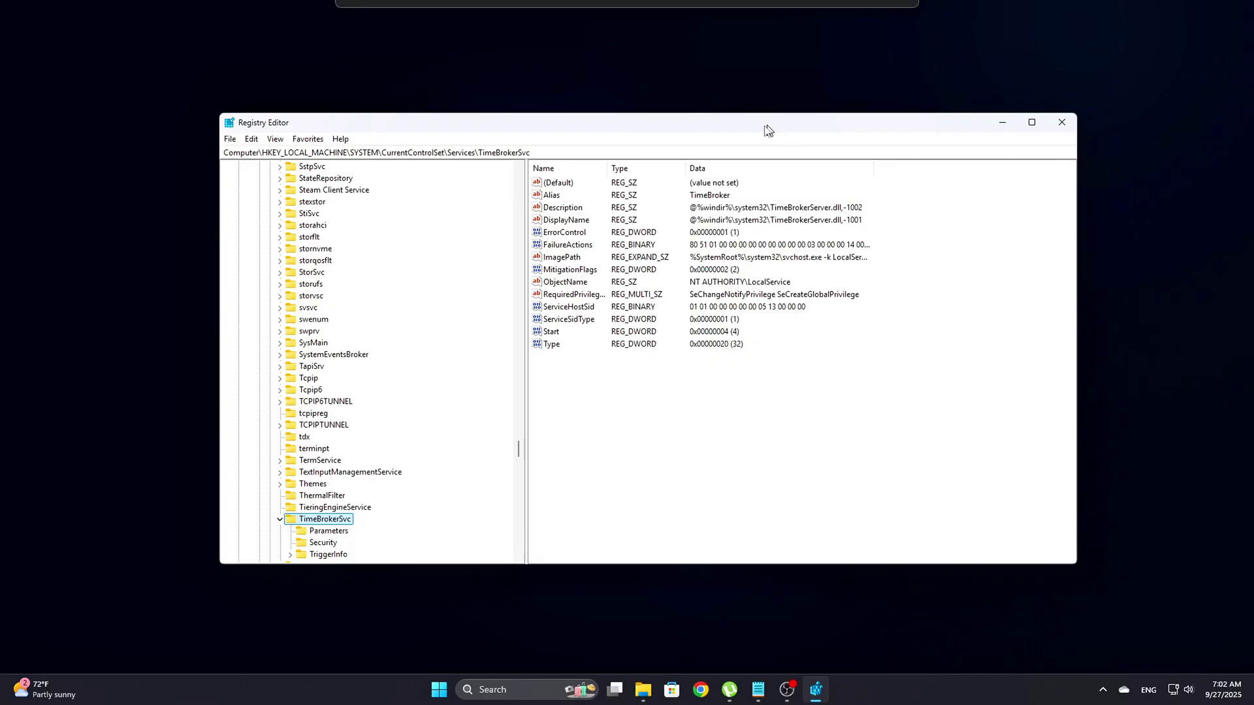
click(571, 151)
key(ctrl+a)
text(HKEY_LOCAL_MACHINE\SOFTWARE\Microsoft\Windows\CurrentVersion\Explorer)
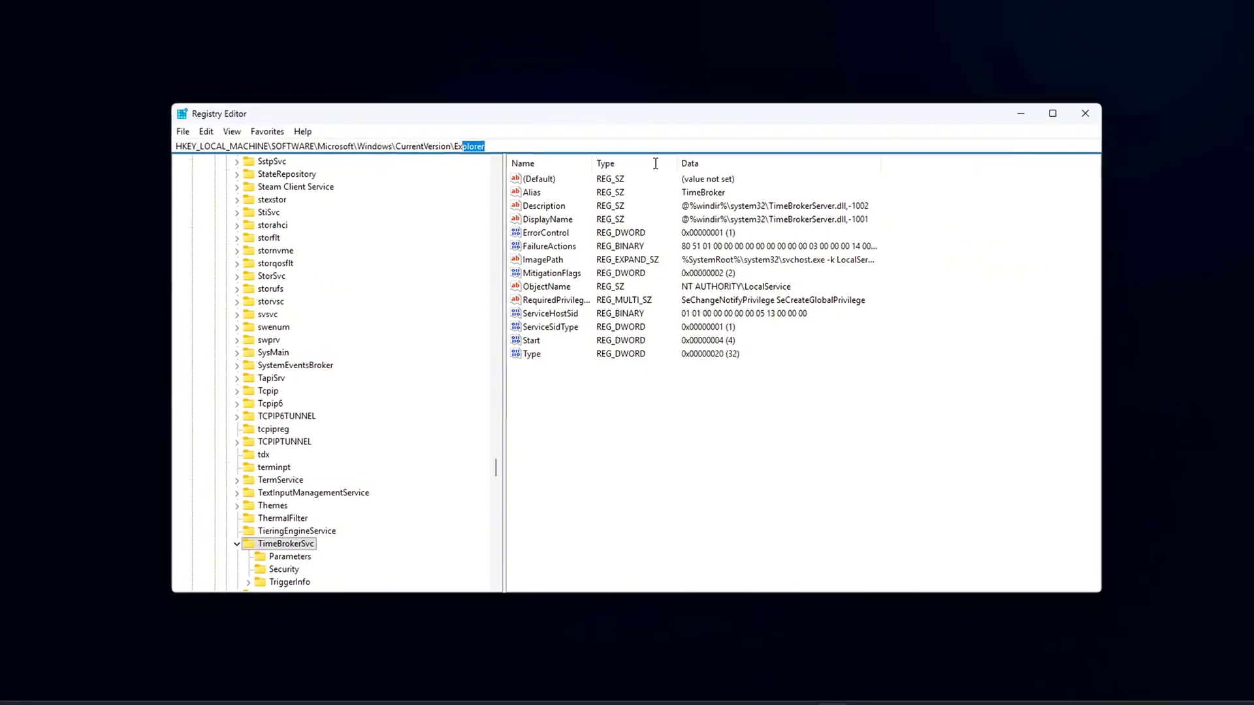
key(Return)
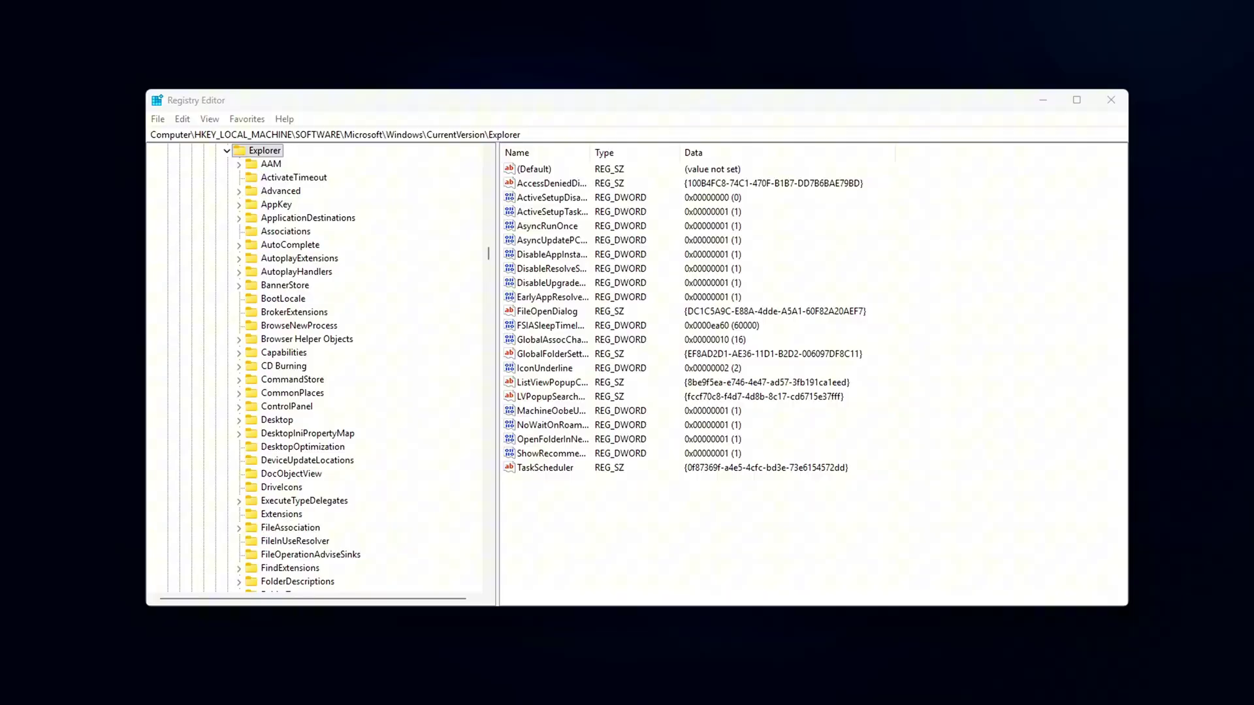
- Add a DWORD (32-bit) value DisableWinRTDlls with data 1 in the Explorer key
click(653, 525)
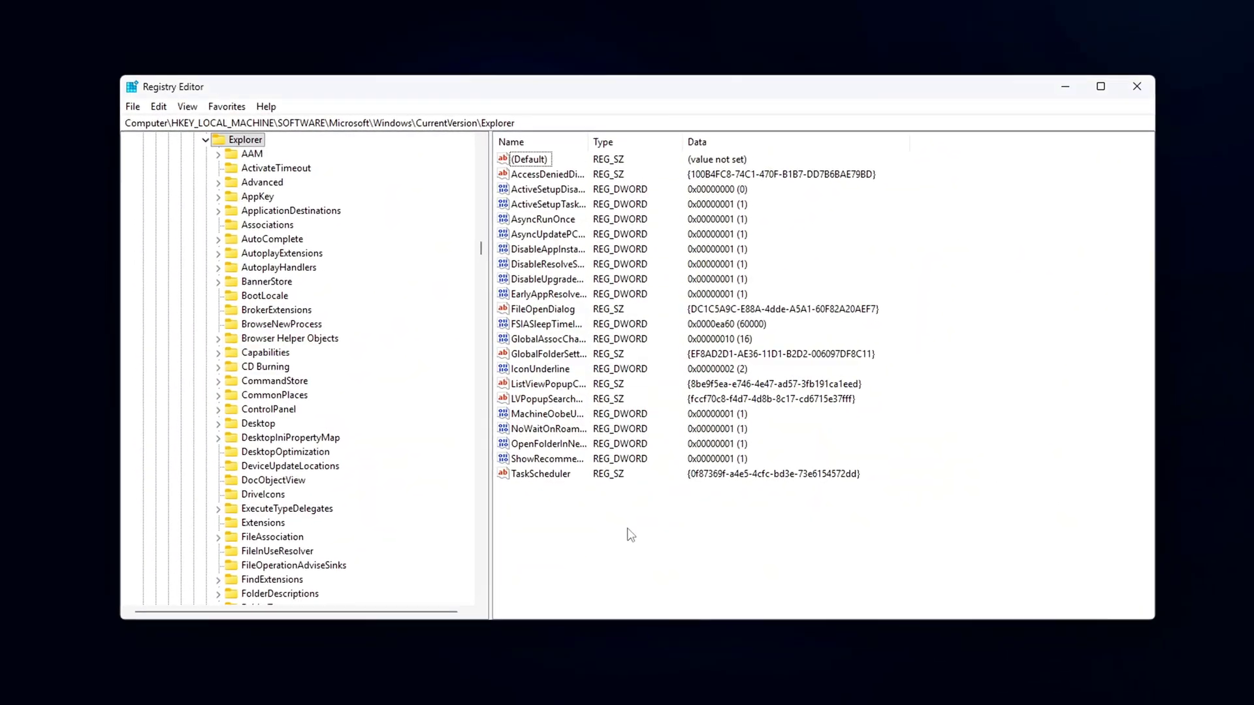
right_click(666, 530)
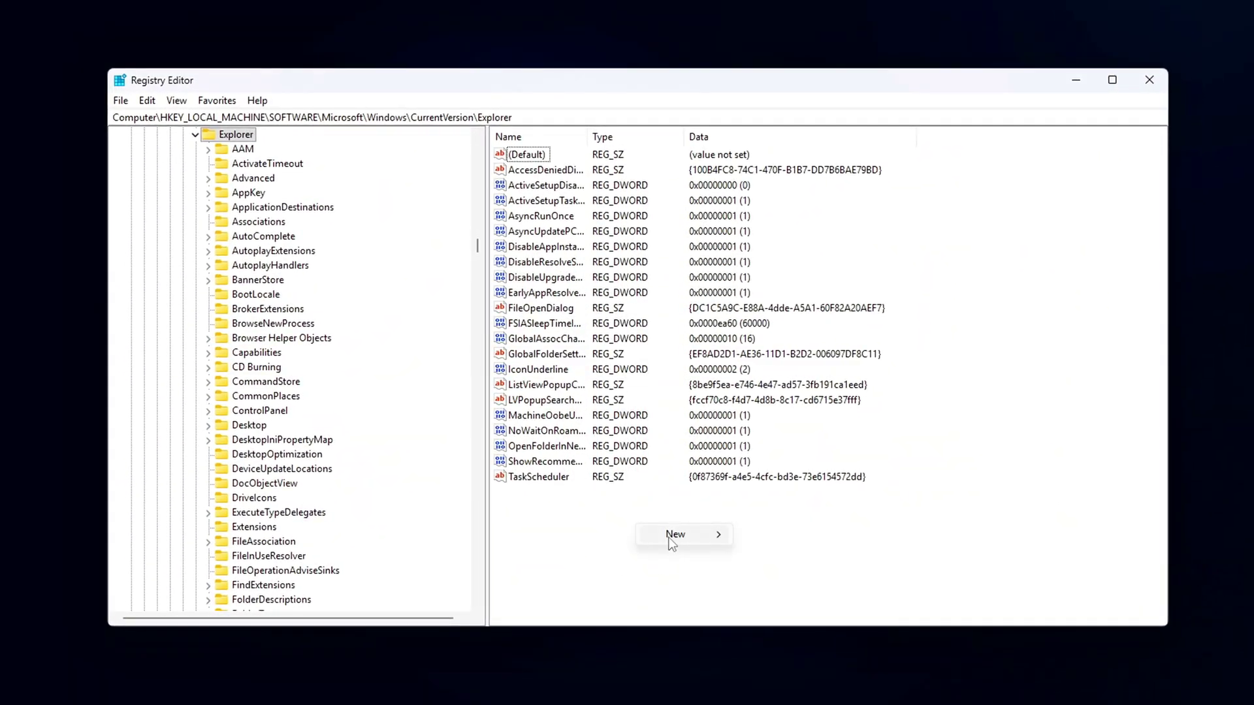
mouse_move(664, 535)
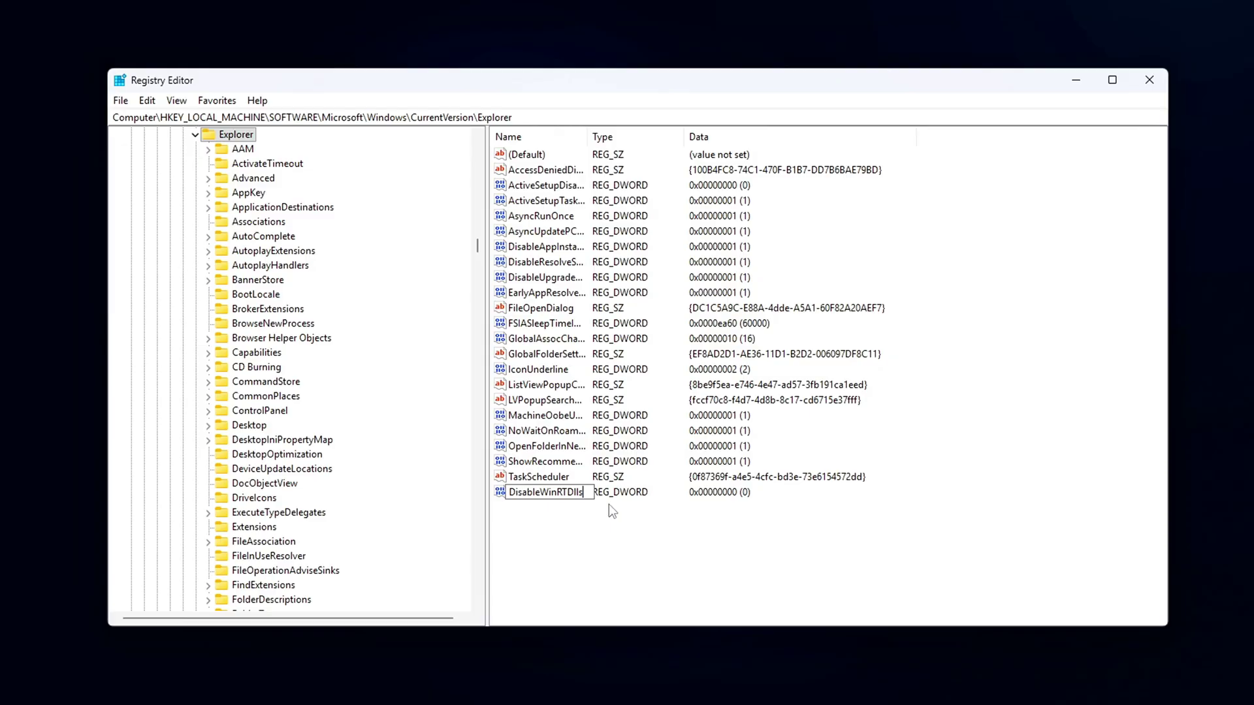
key(Return)
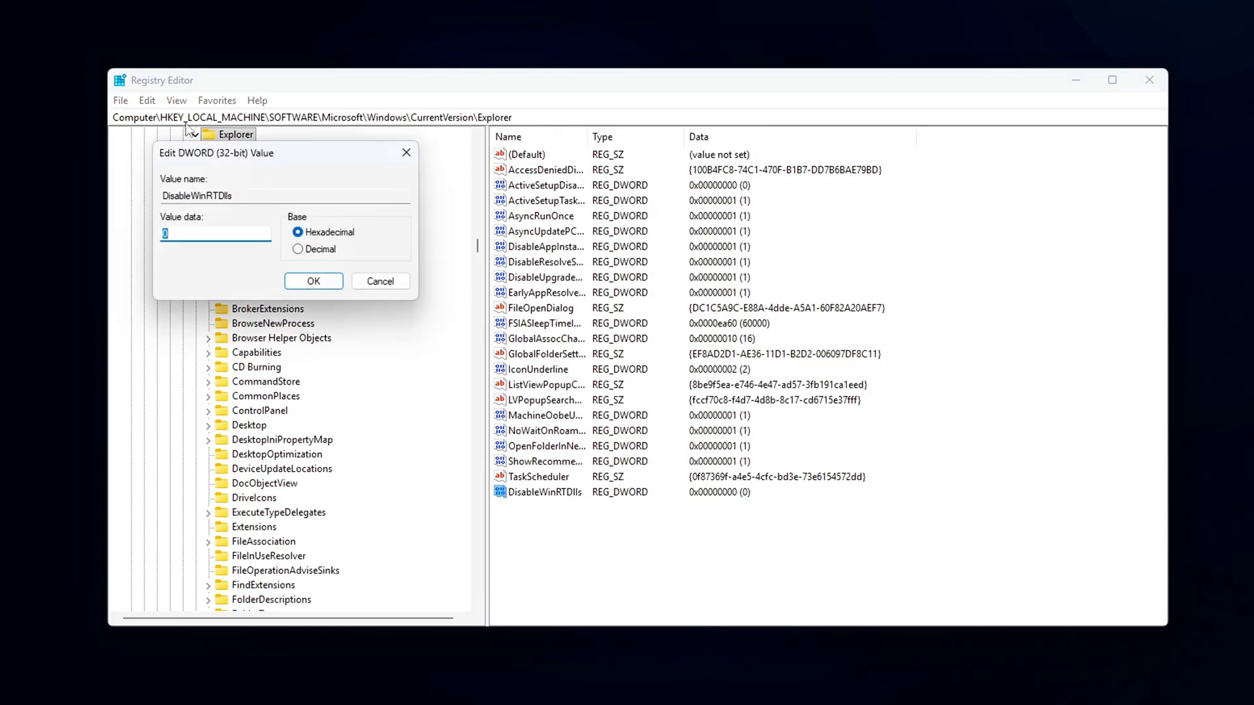
drag(205, 151, 609, 336)
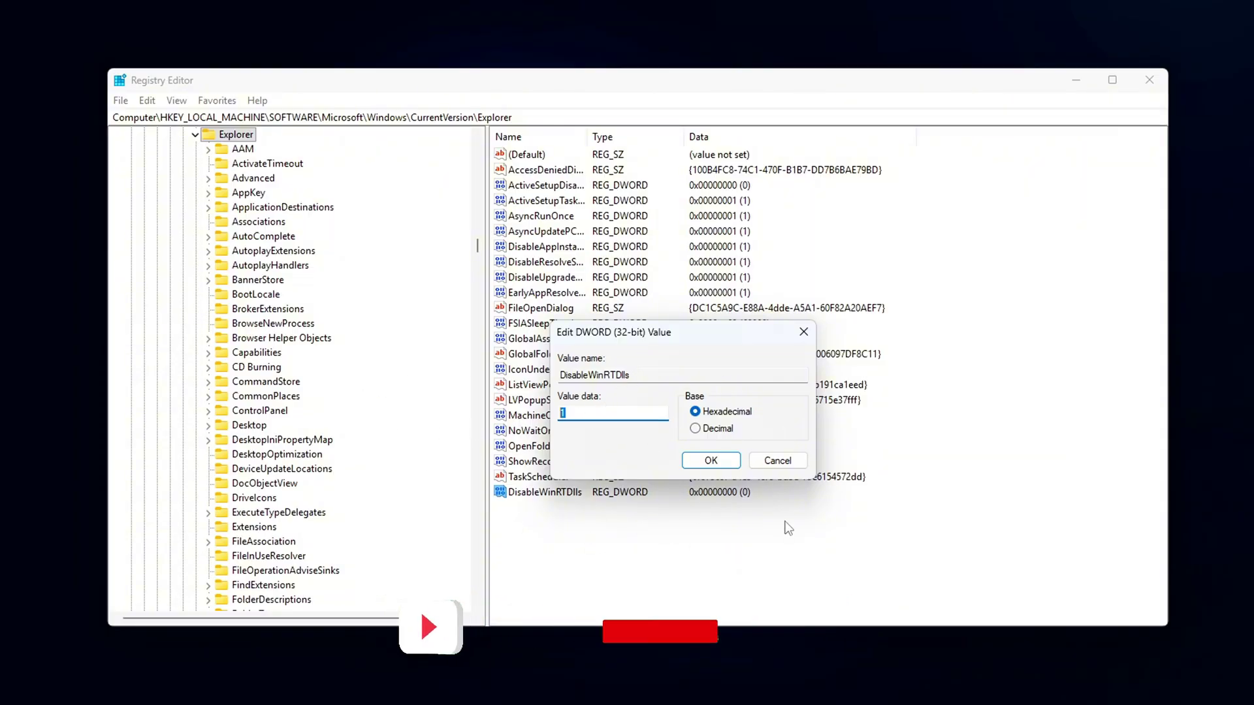
click(714, 460)
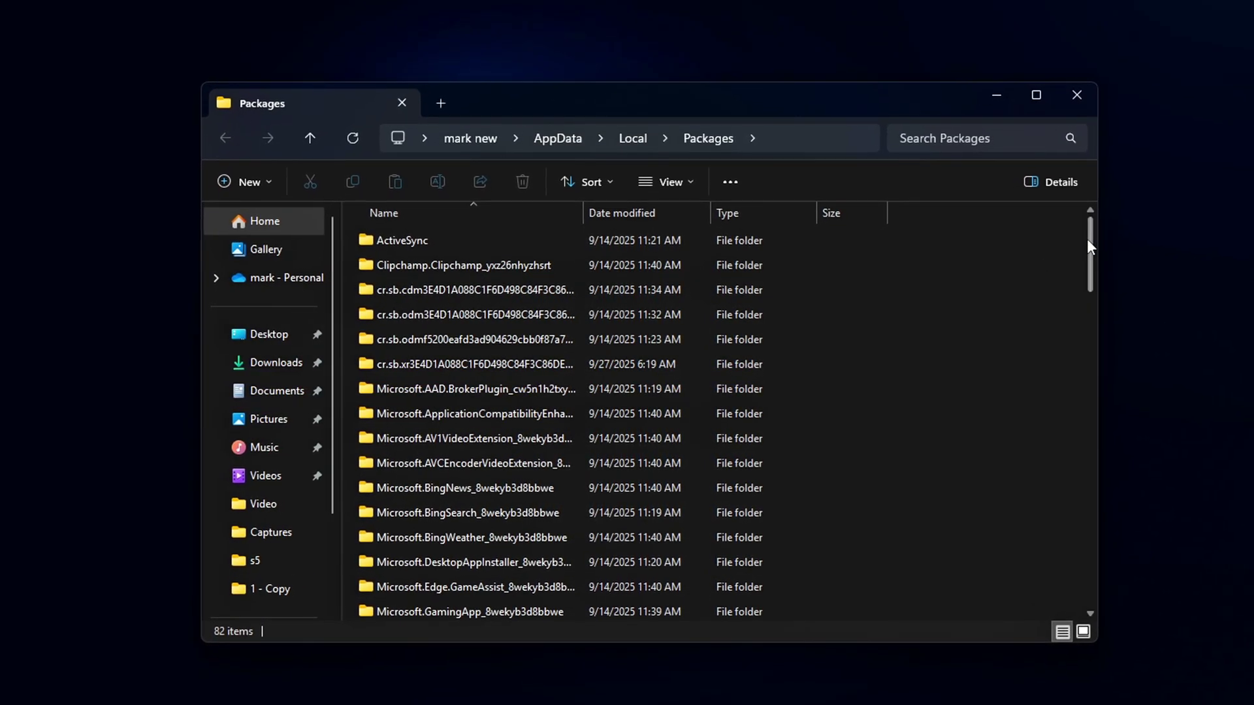
- Scroll the Packages list down to the Microsoft.WindowsStore and Xbox package folders
drag(1086, 238, 1140, 501)
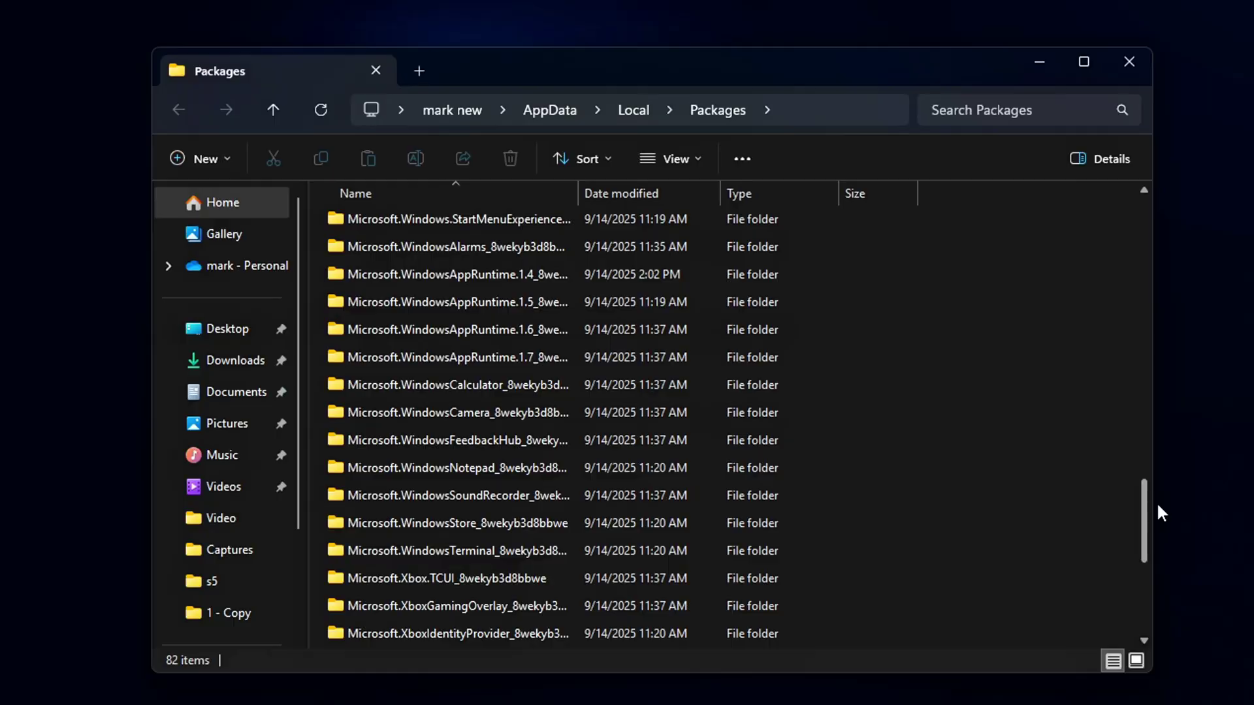
scroll(512, 405, down, 5)
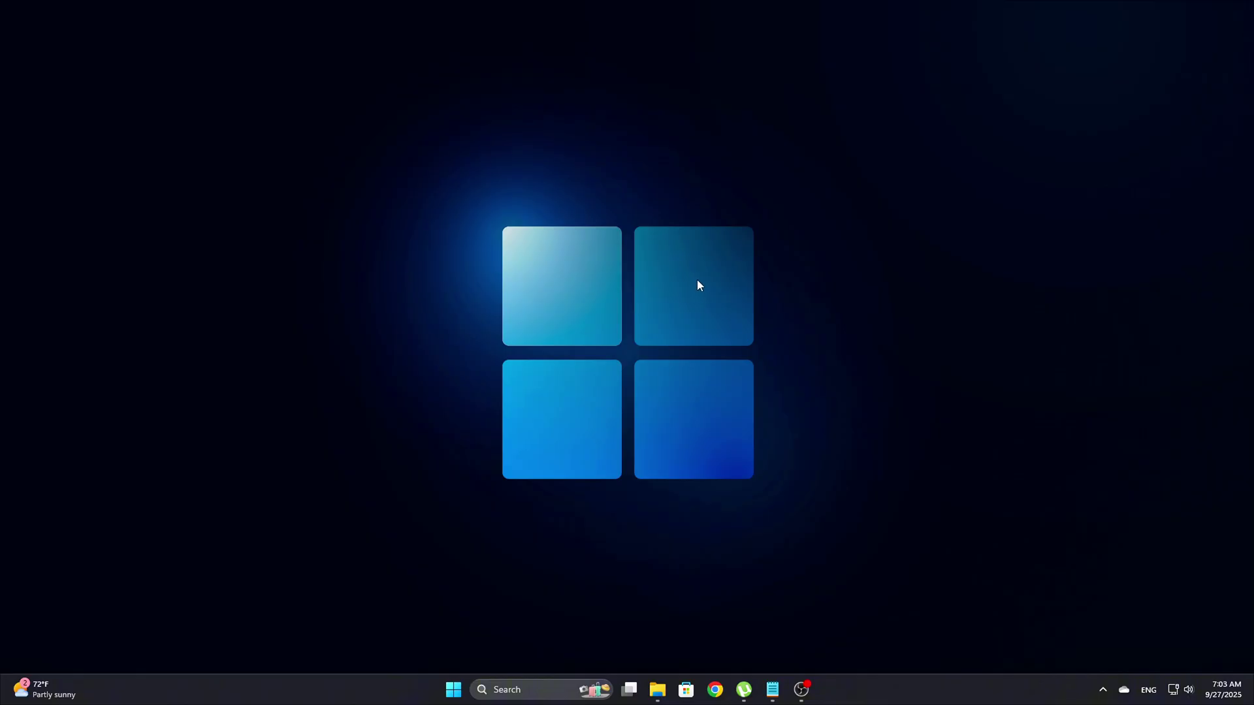
- Open %localappdata%\Packages from the Run box
key(super+r)
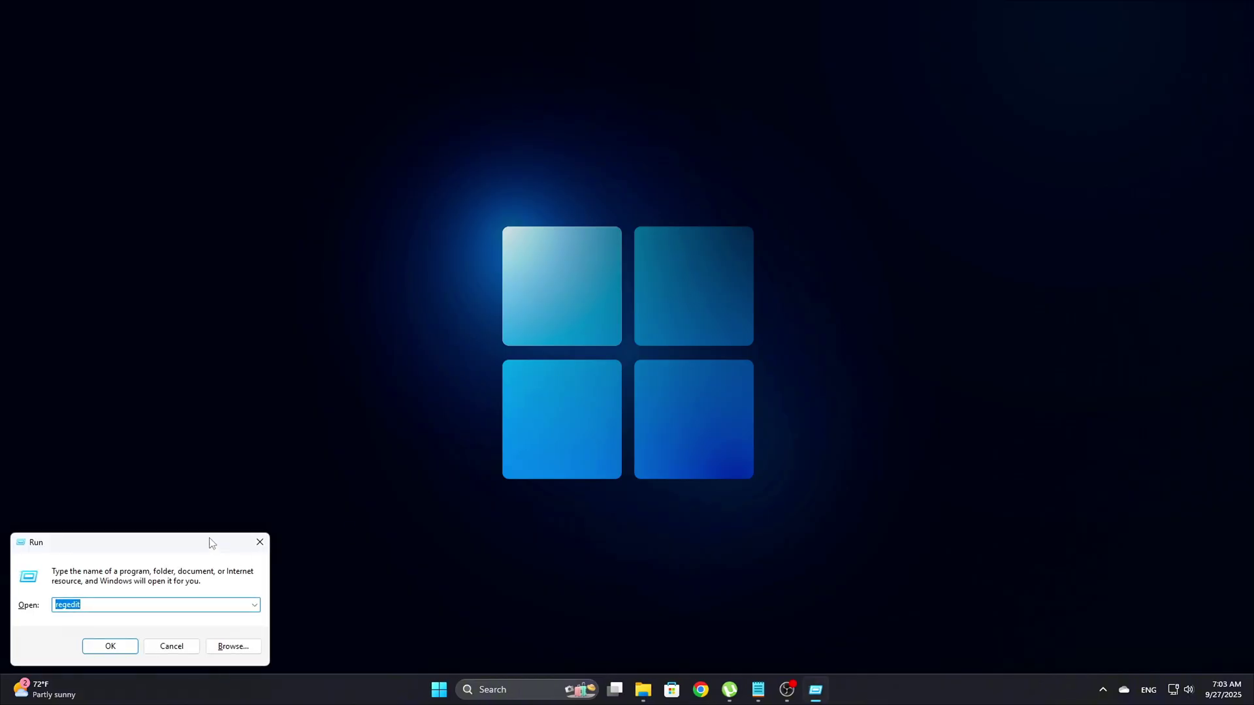
drag(210, 543, 695, 303)
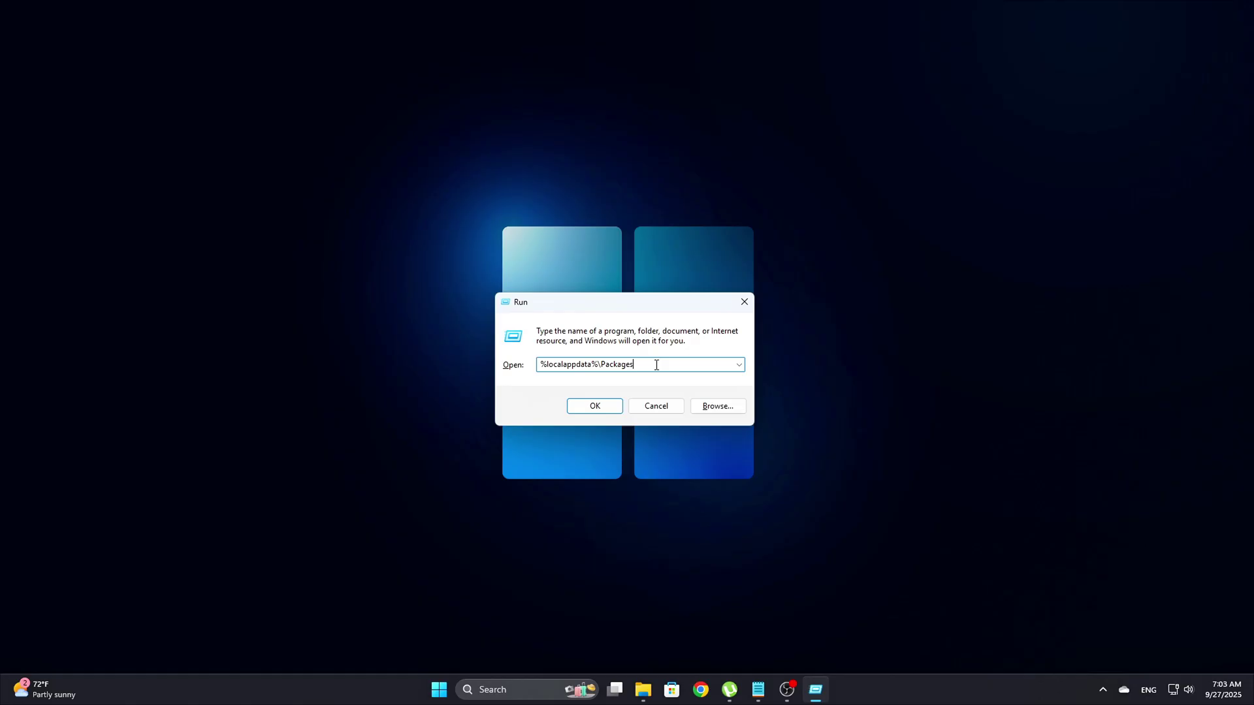
click(576, 408)
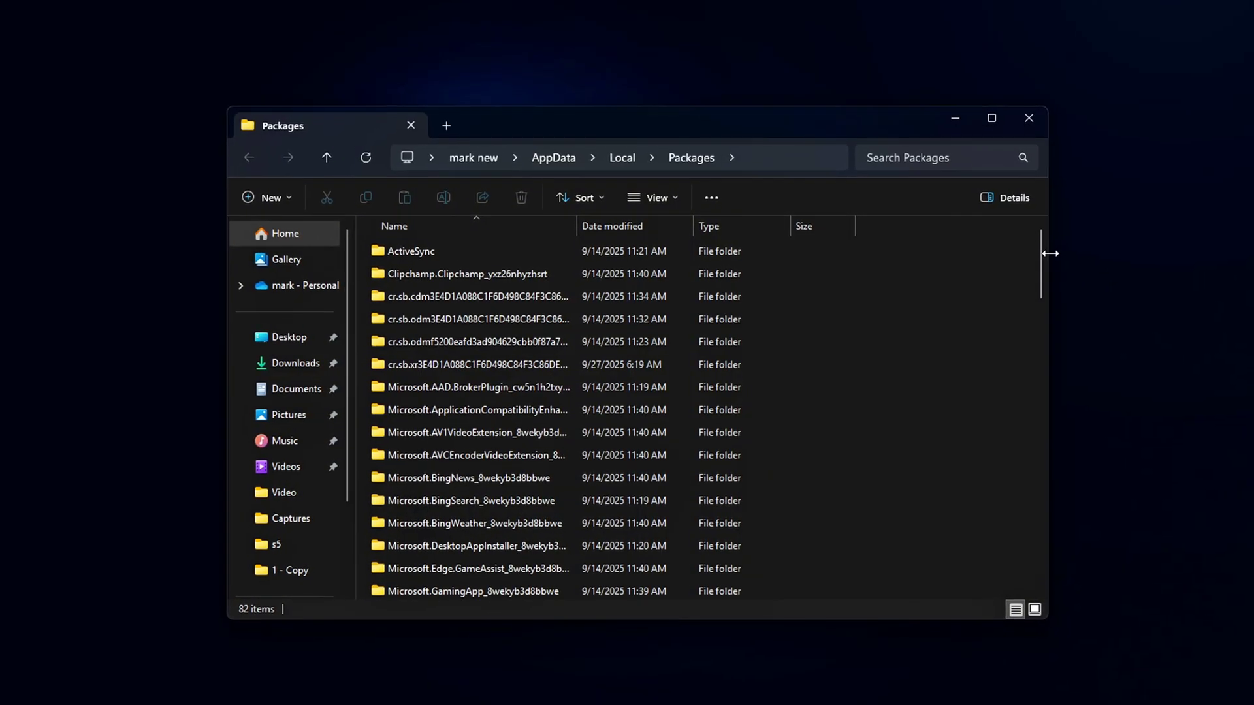
- Delete the Microsoft.GetHelp and Microsoft.GamingApp package folders
drag(1045, 252, 1073, 485)
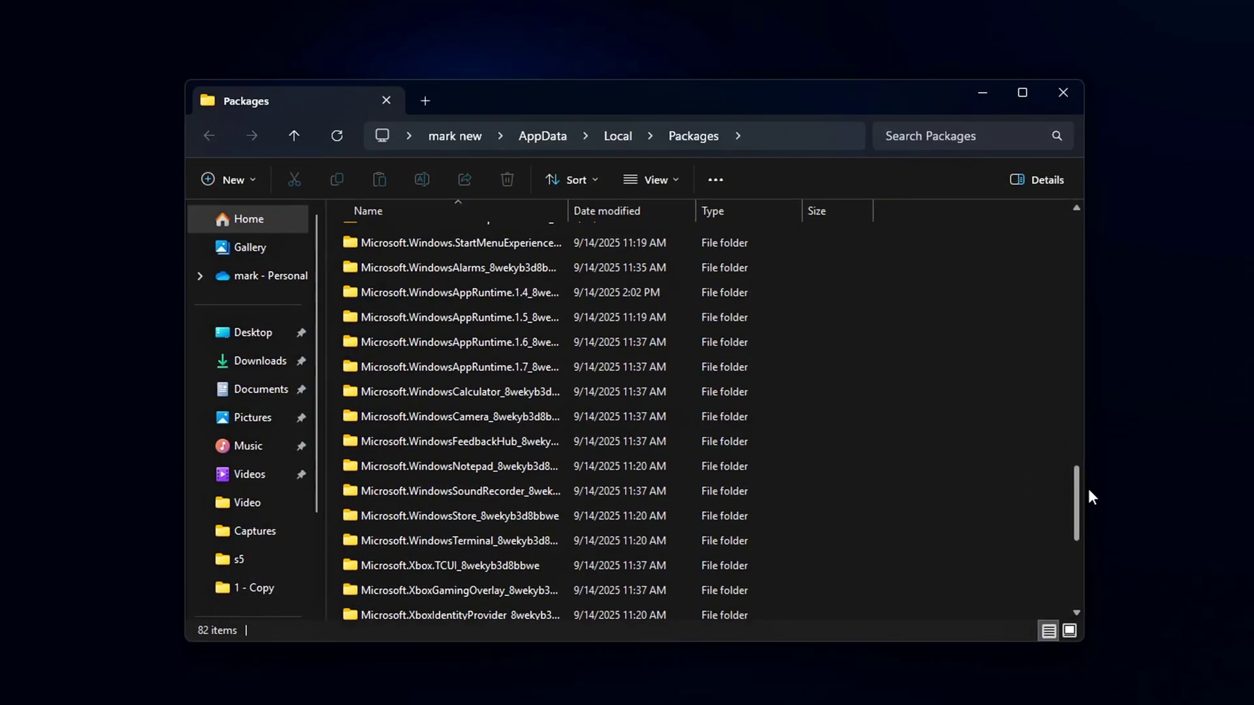
scroll(508, 405, down, 2)
scroll(507, 409, down, 2)
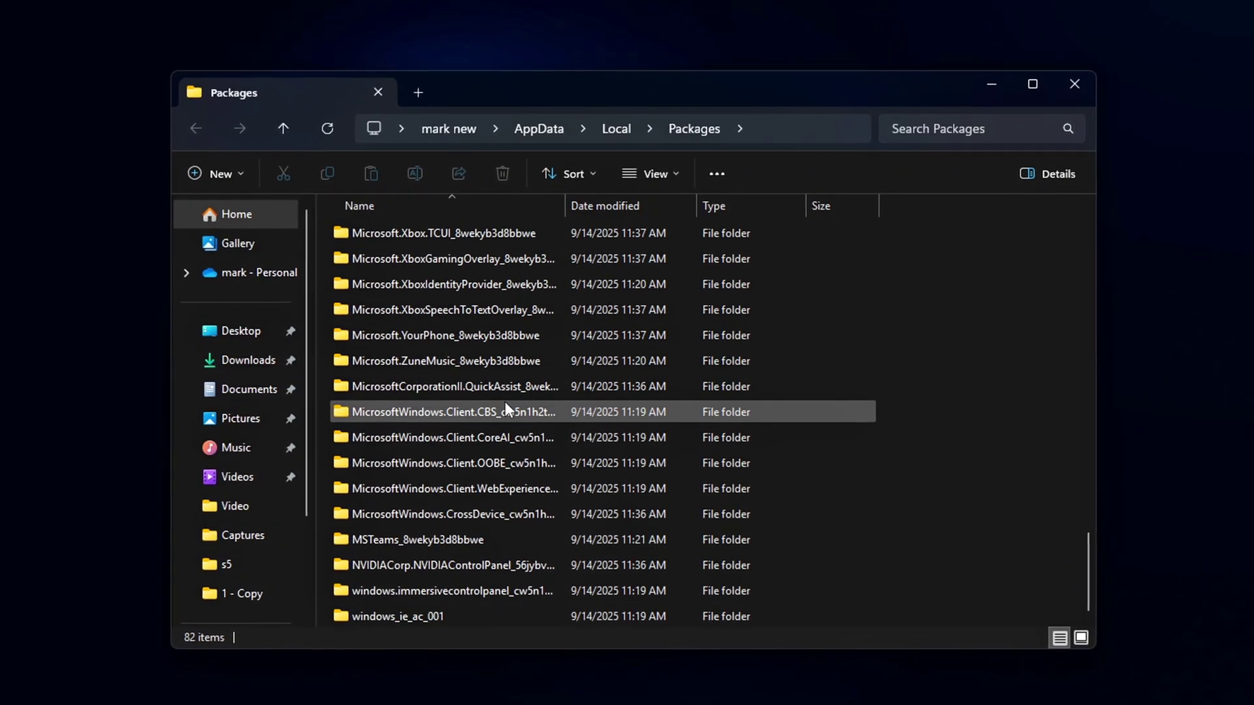
drag(1089, 575, 1104, 182)
scroll(512, 353, down, 4)
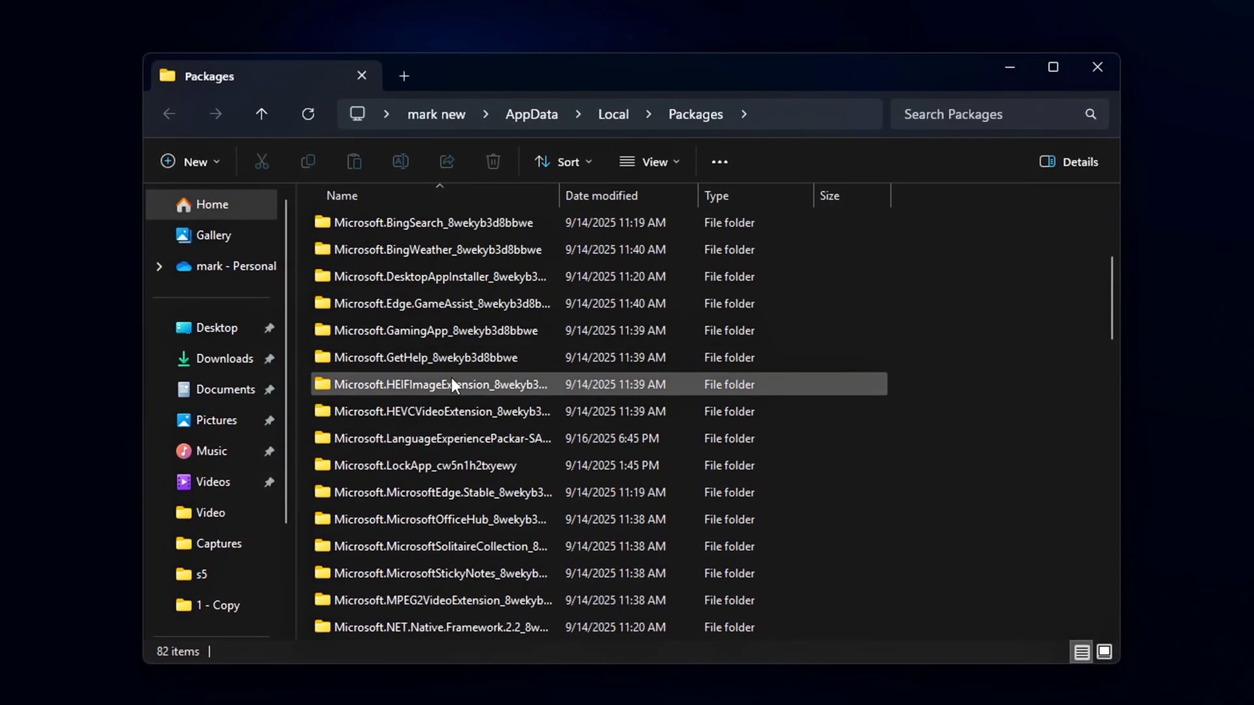
click(447, 357)
key(Delete)
click(441, 328)
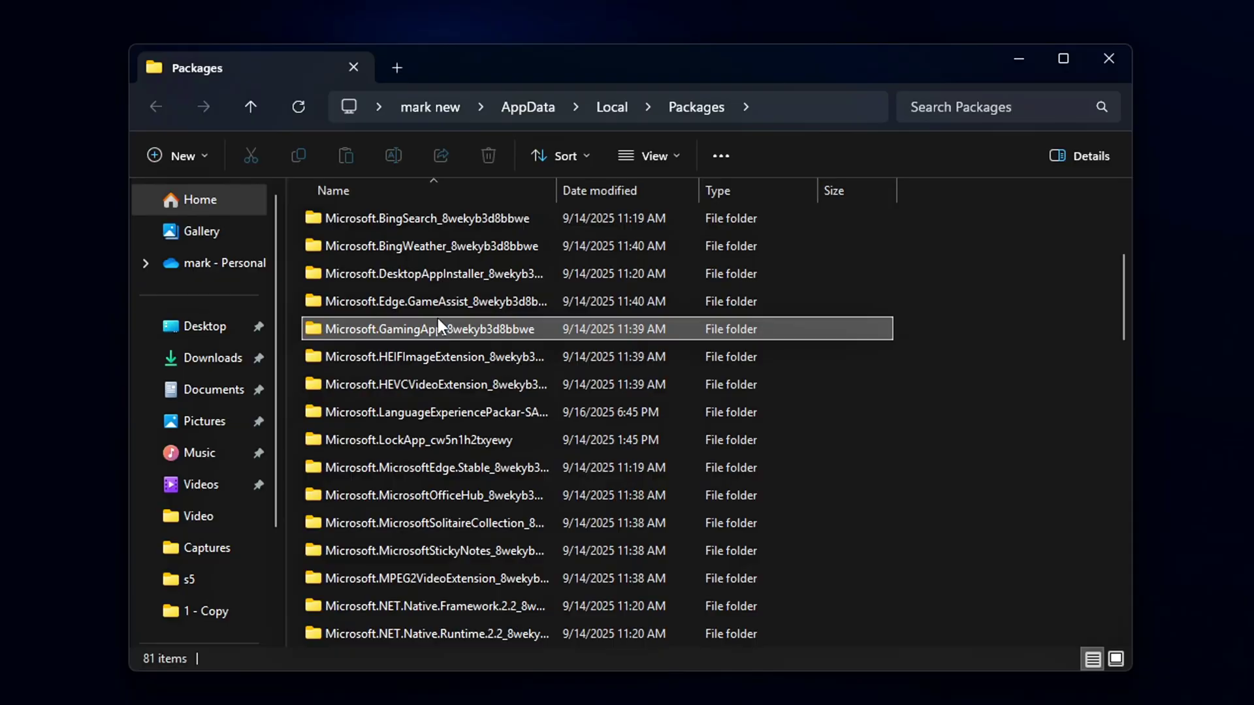
key(Delete)
- Delete the Edge.GameAssist, DesktopAppInstaller and Microsoft.BingSearch package folders
click(446, 302)
key(Delete)
click(465, 275)
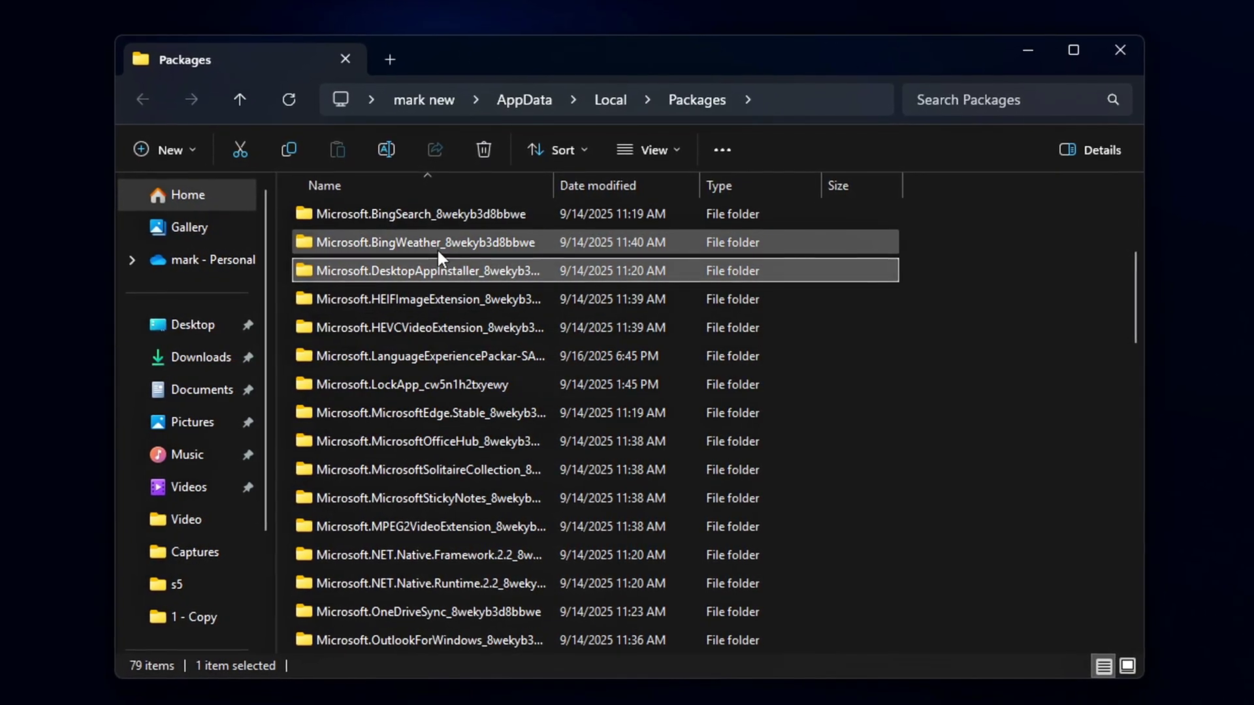
key(Delete)
click(439, 217)
key(Delete)
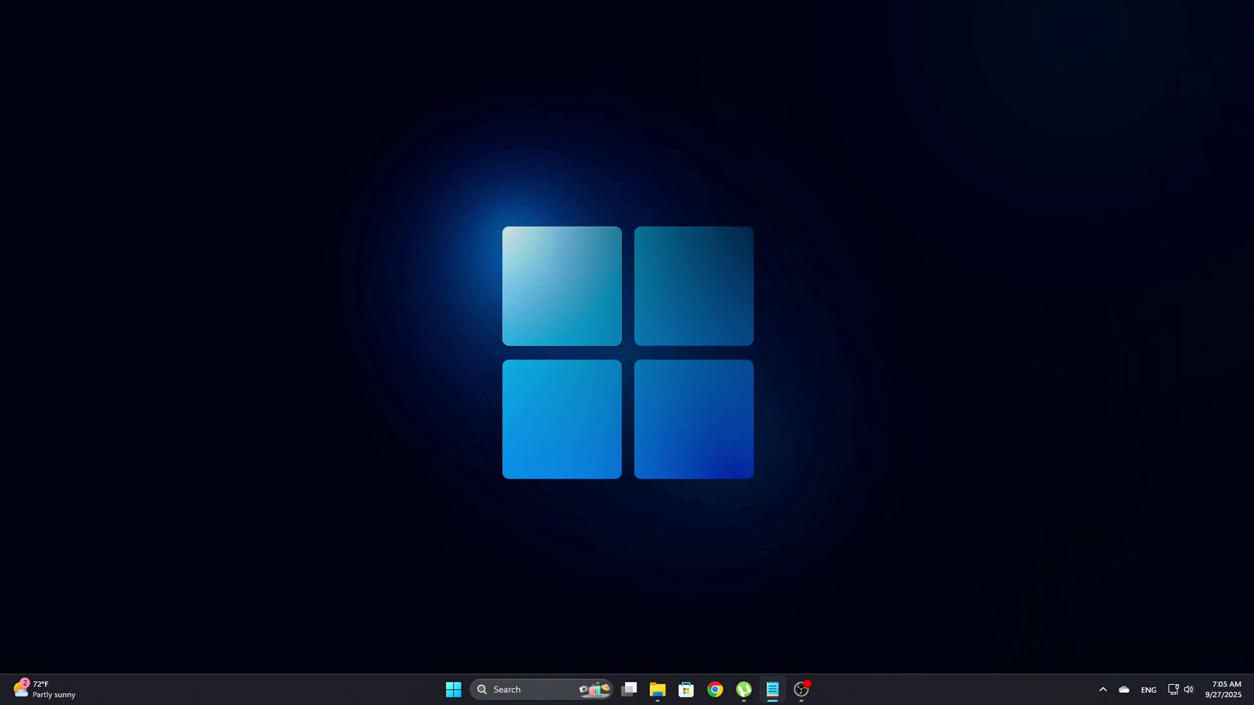
- Run wsreset.exe in an administrator Command Prompt to reset the Store cache
key(super)
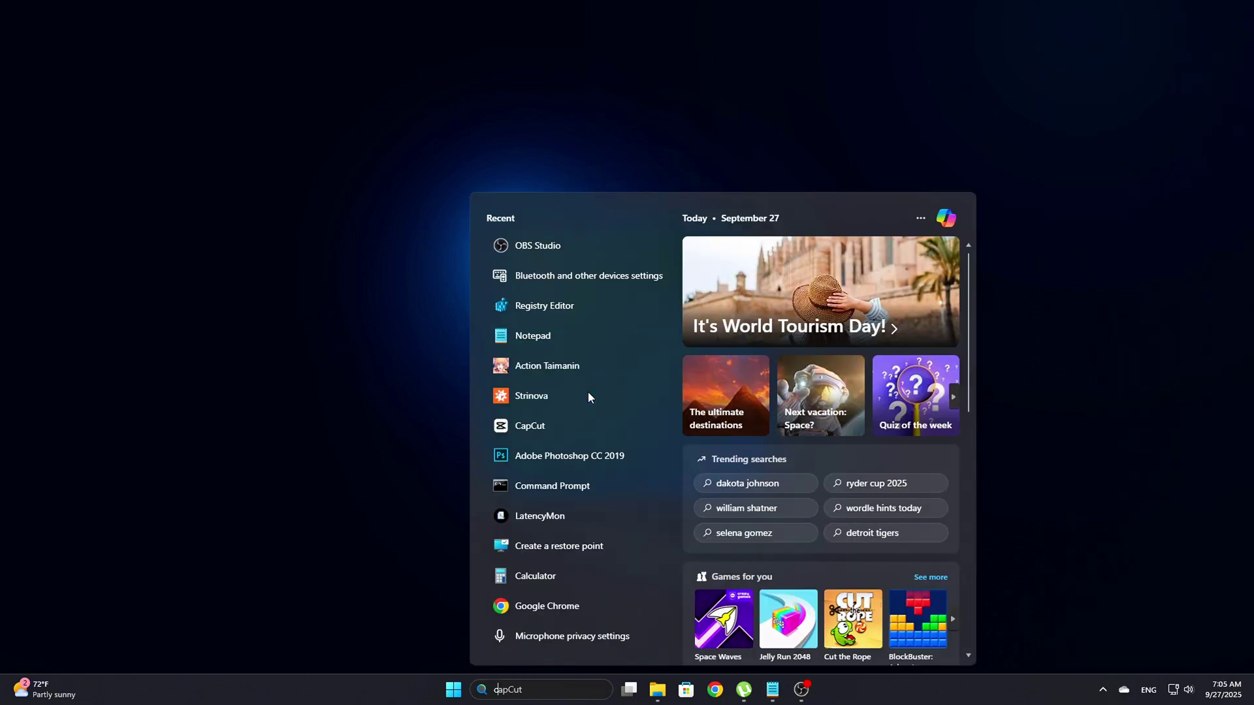
text(cmd)
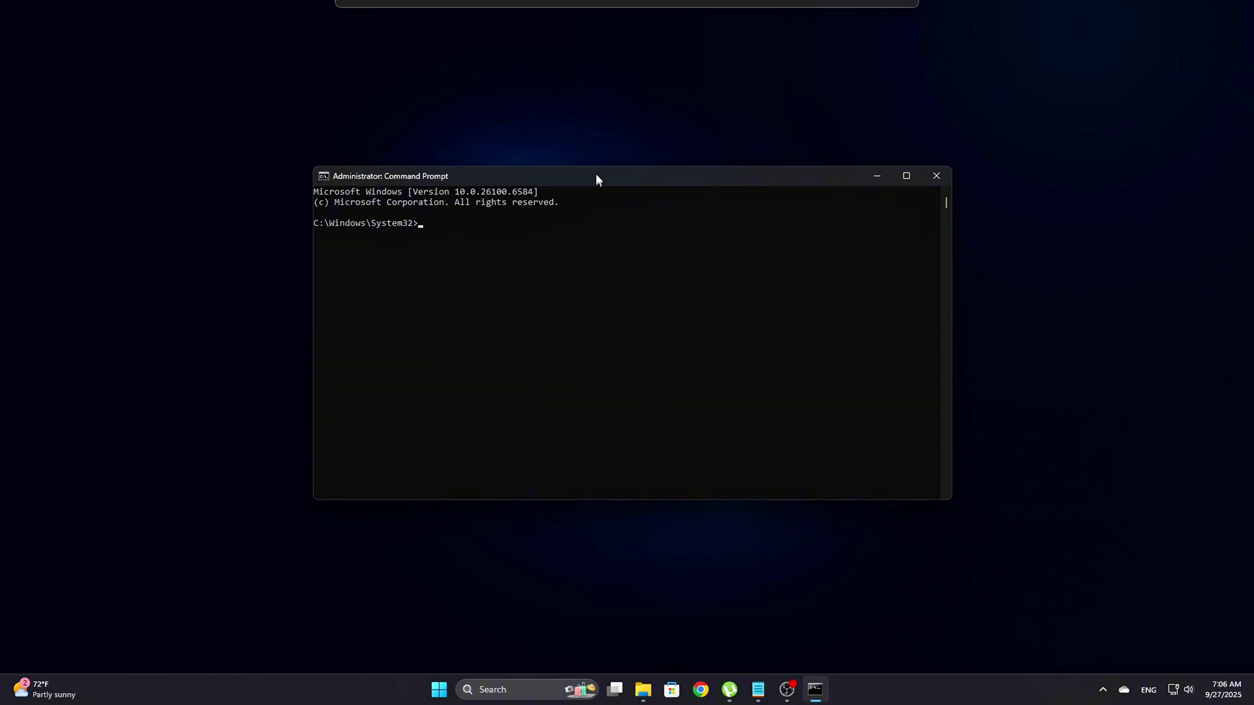
mouse_move(595, 175)
mouse_down()
mouse_move(567, 181)
mouse_move(587, 153)
mouse_move(657, 203)
mouse_move(585, 182)
mouse_up()
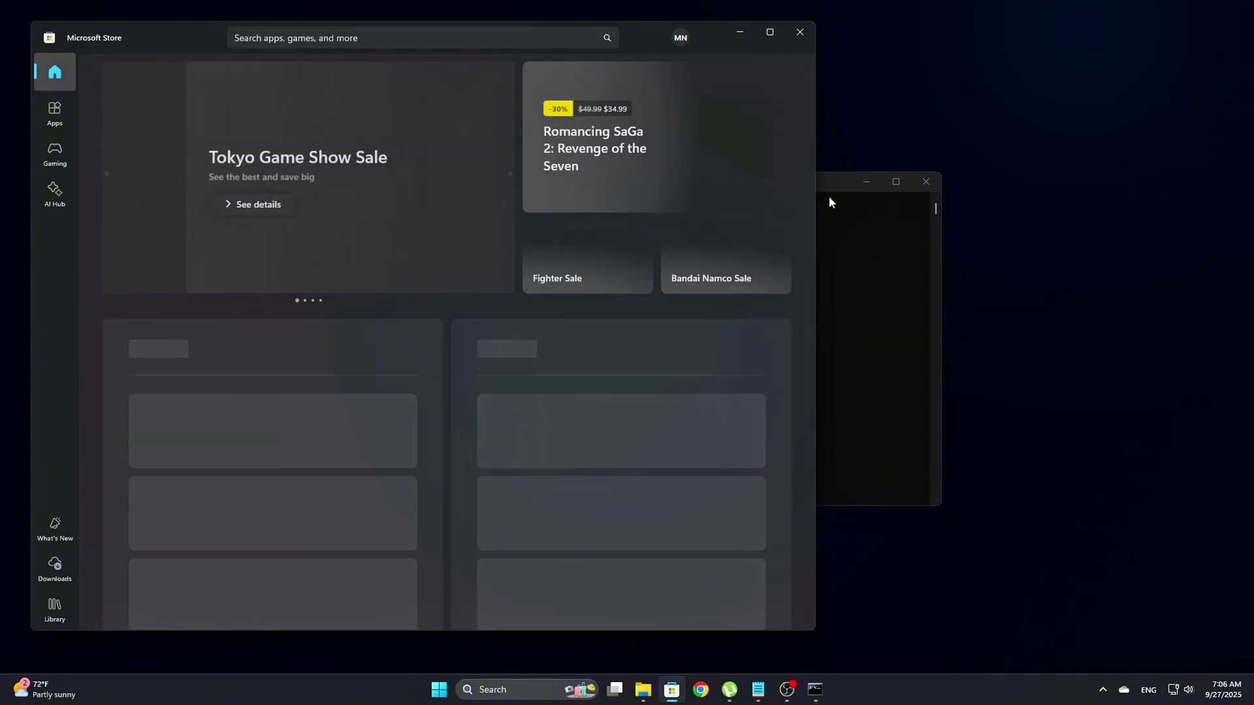
click(839, 194)
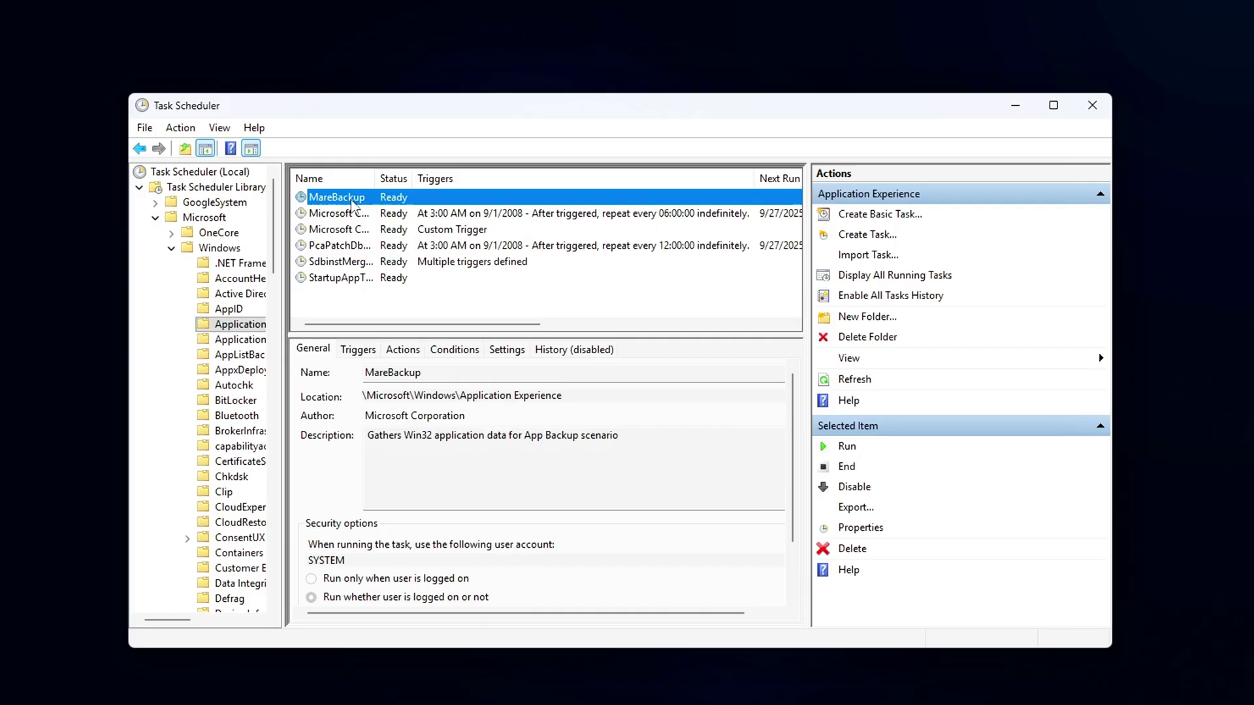
- Disable the Microsoft Compatibility Appraiser task and the next Microsoft task in Application Experience
click(346, 215)
right_click(346, 218)
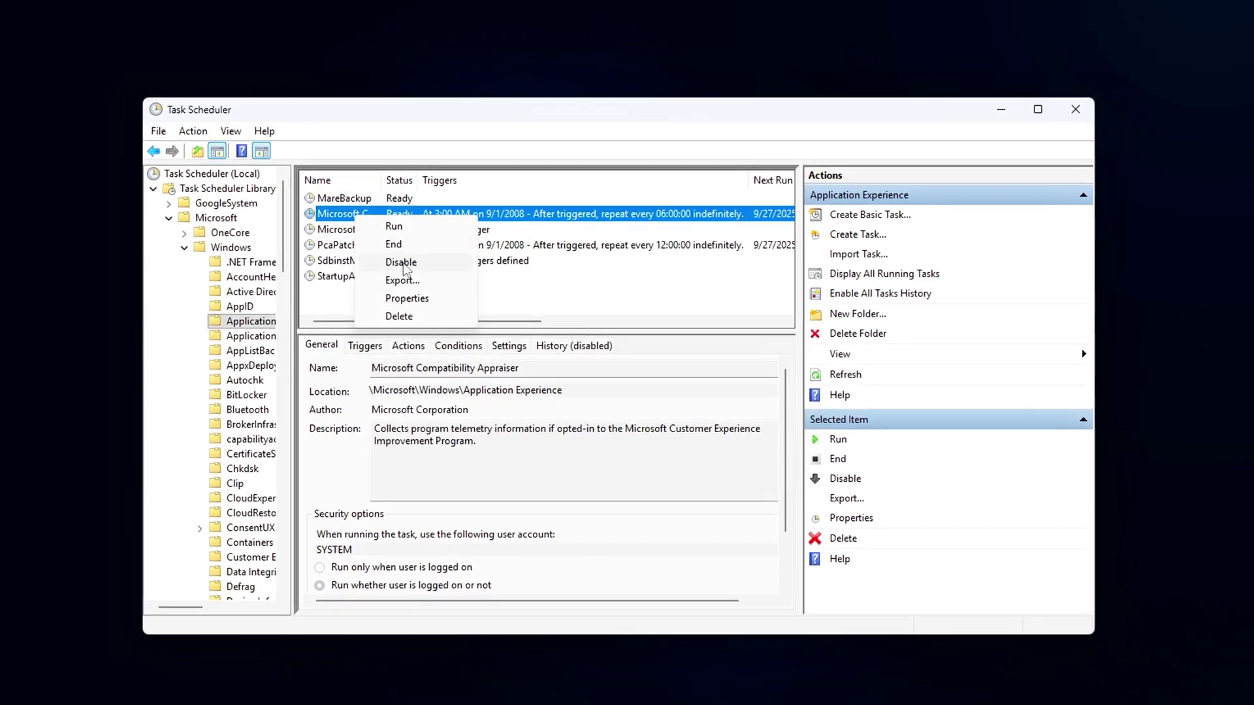
click(398, 262)
right_click(346, 230)
click(395, 271)
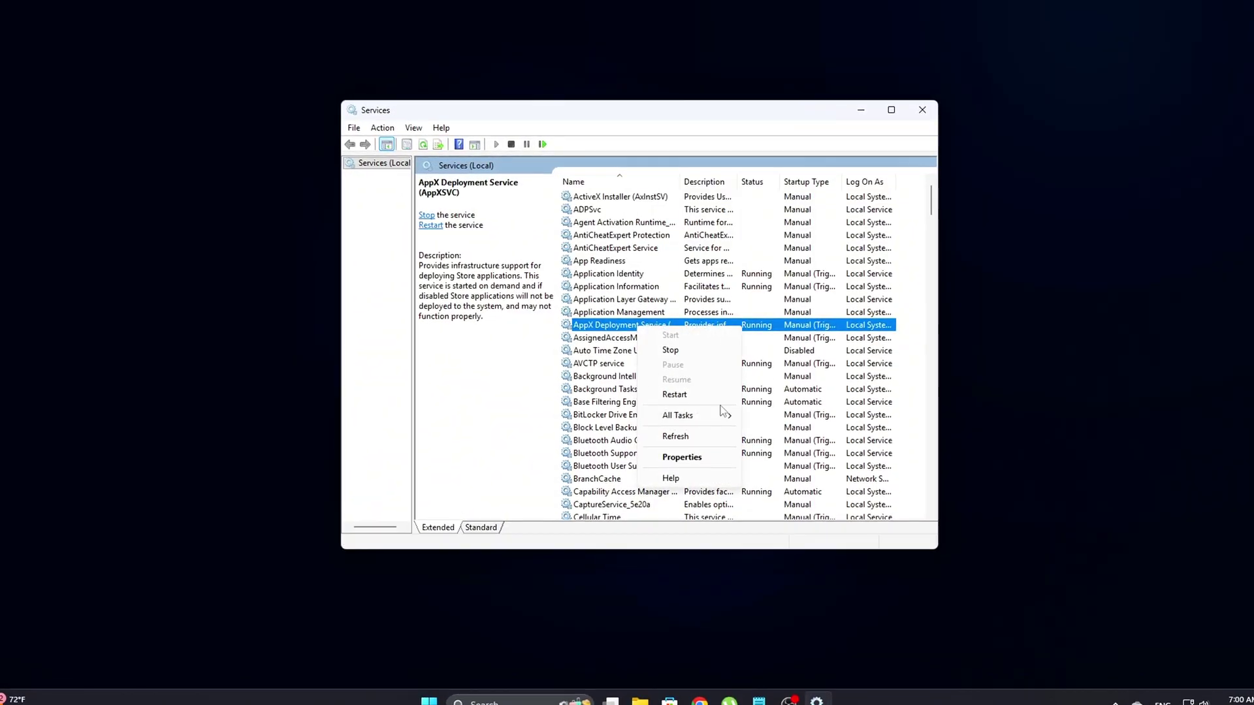
- Stop the AppX Deployment Service via its properties, then move down the services list
click(682, 456)
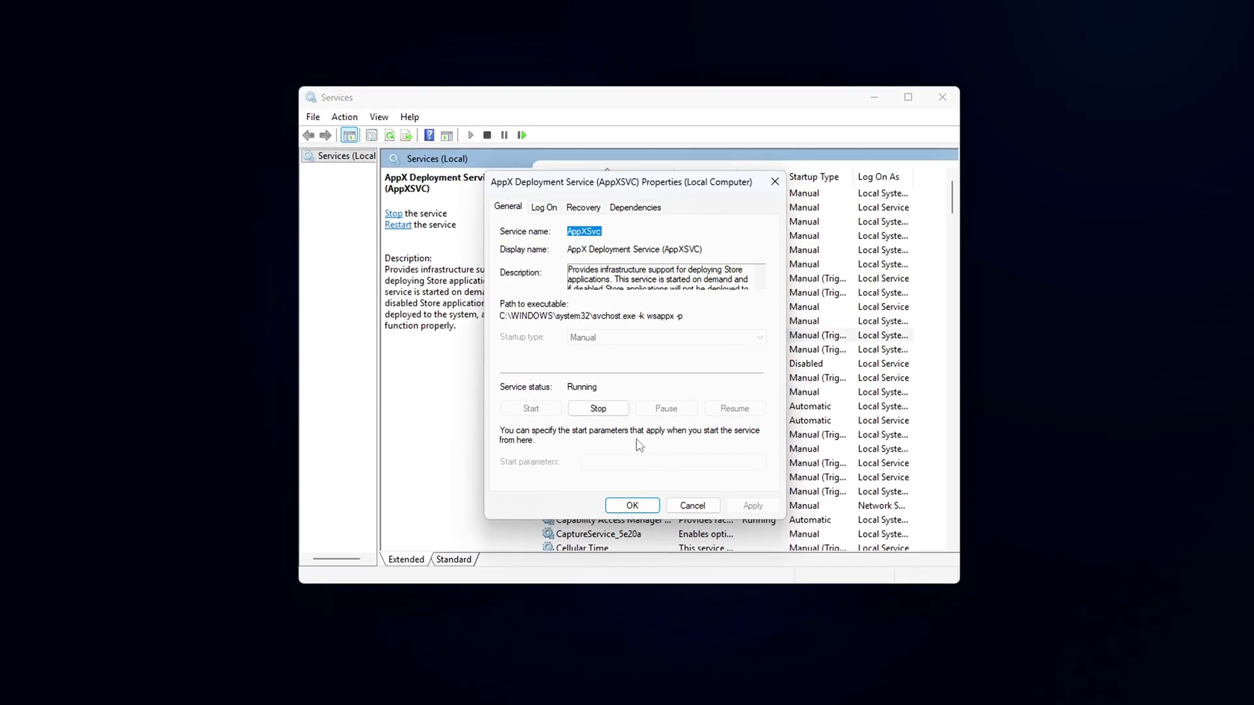
click(599, 407)
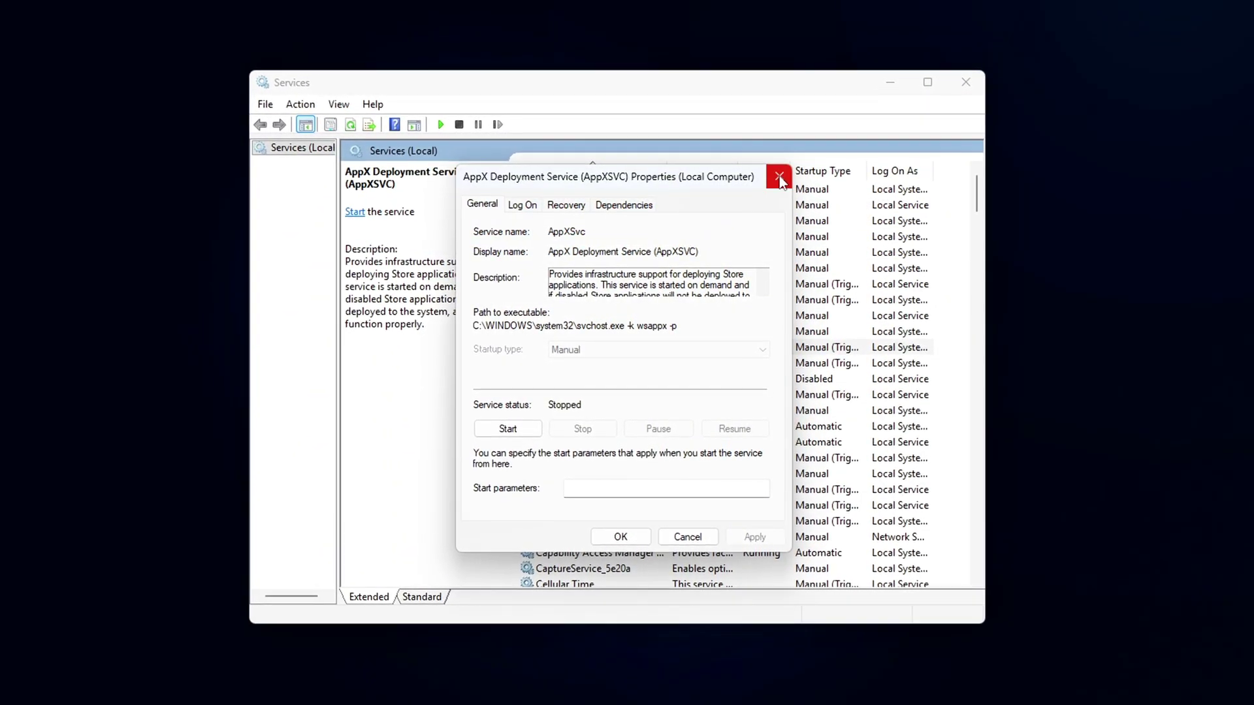
click(779, 176)
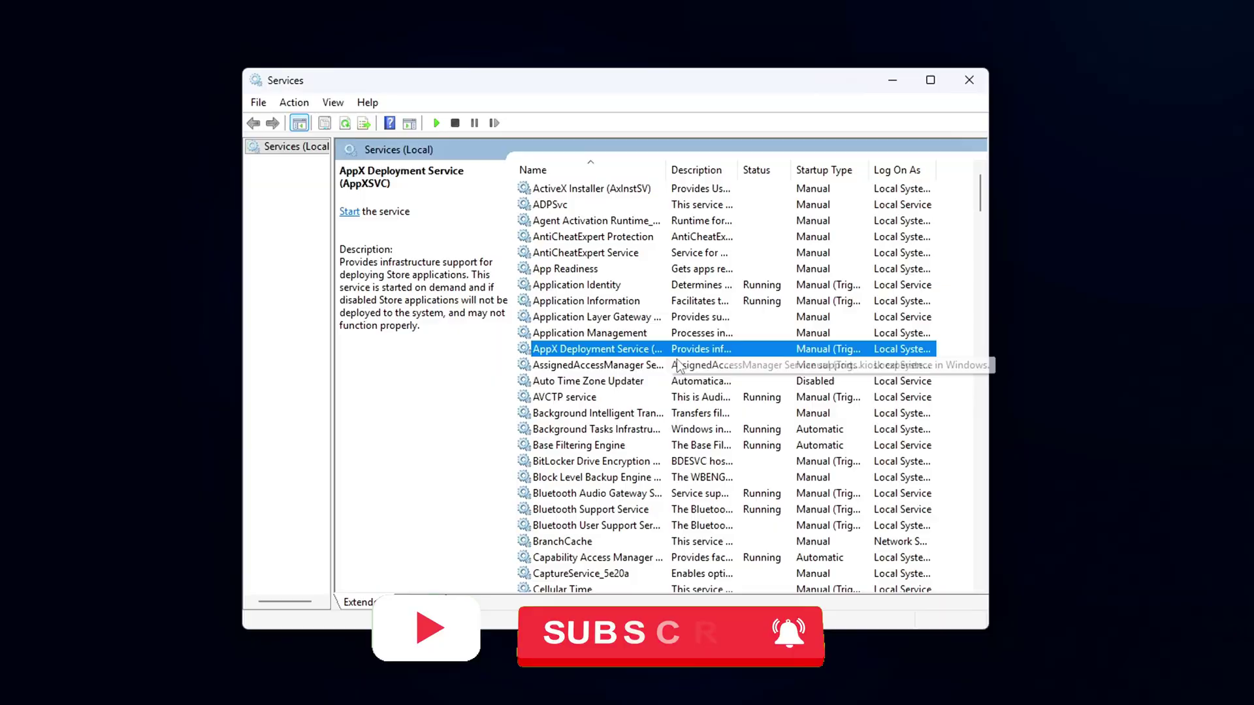
key(c)
key(Down)
key(Down)
key(Down)
key(Down)
key(Down)
key(Down)
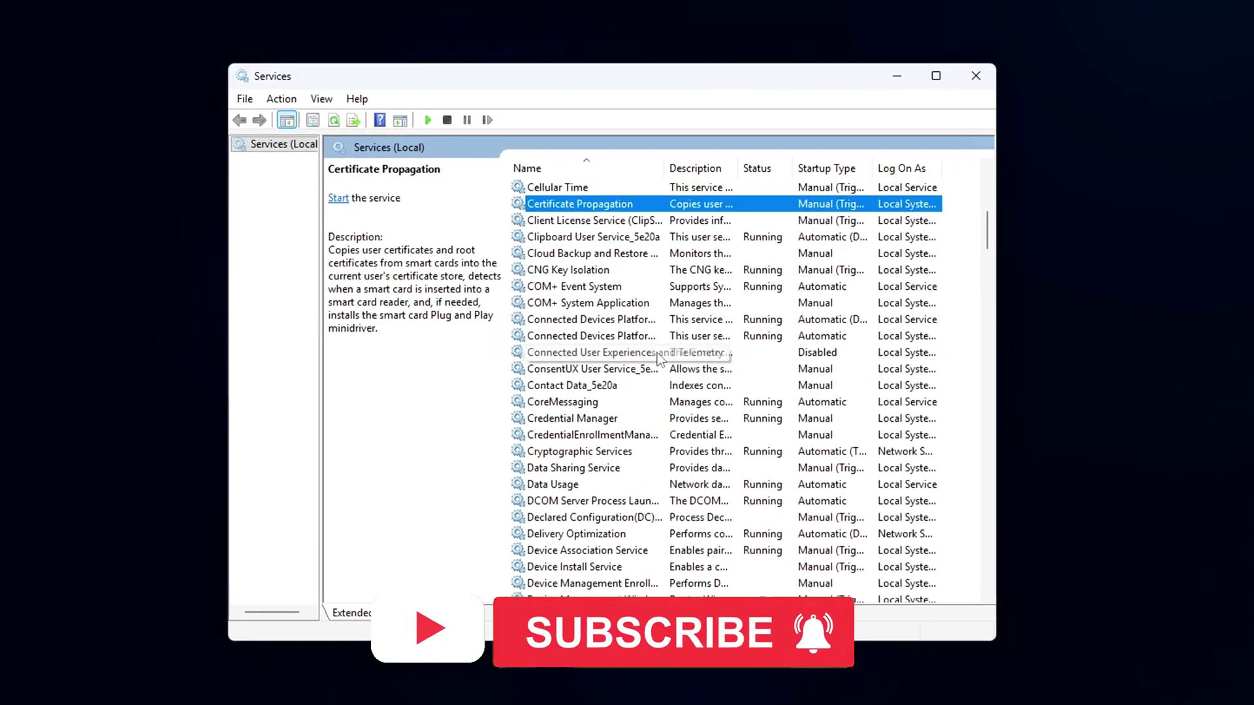
key(Down)
key(Down)
key(Down)
key(Down)
key(Down)
key(Down)
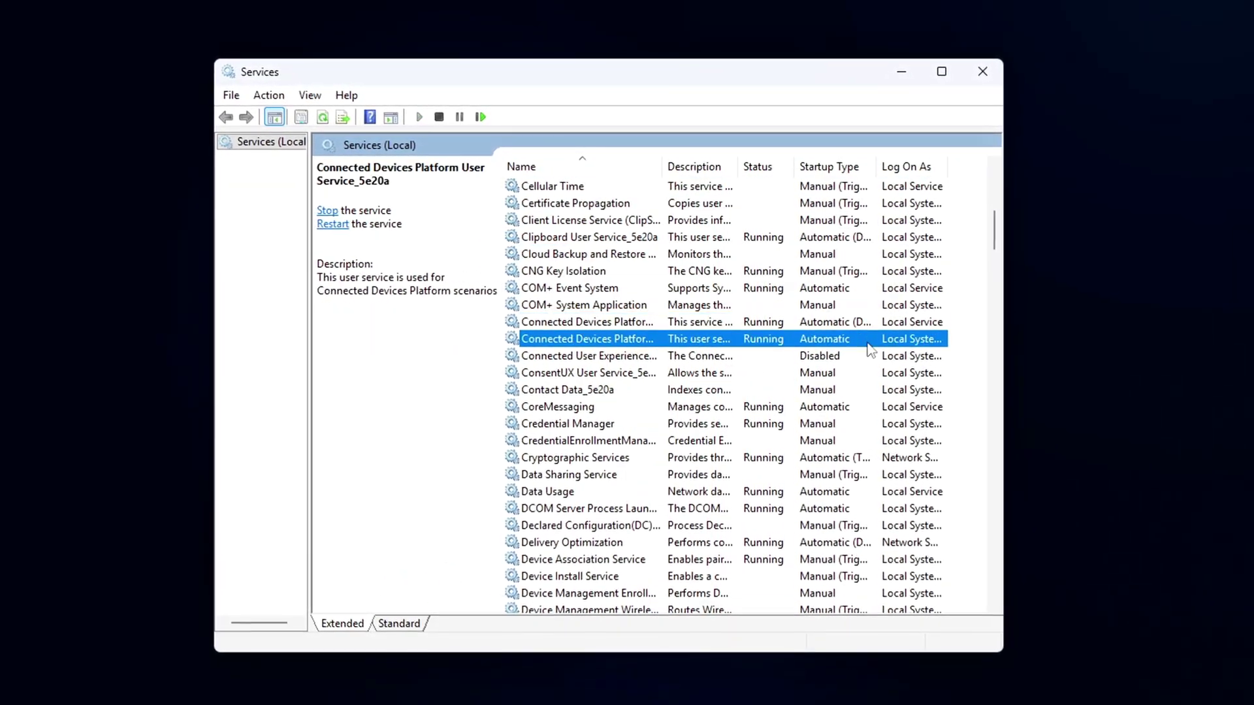